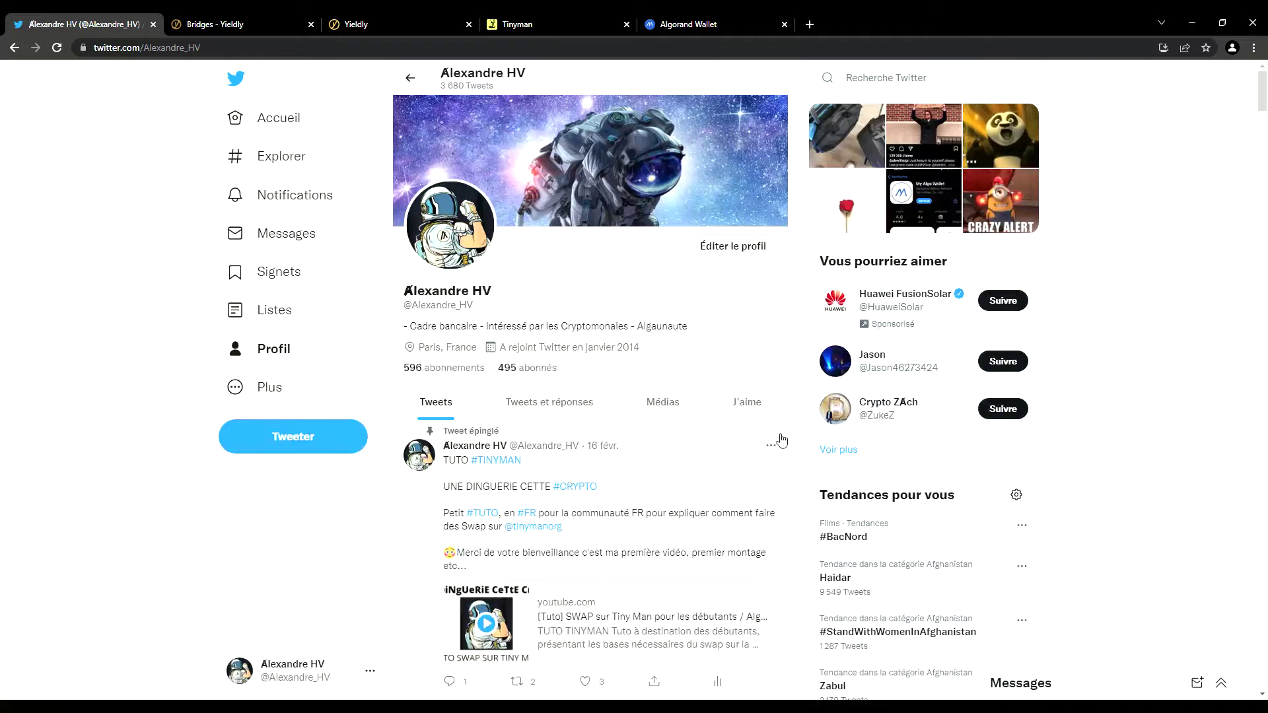
Open the discussion of the pinned Tinyman tutorial tweet and look through it for the myAlgo wallet tutorial reply
scroll(770, 446, down, 3)
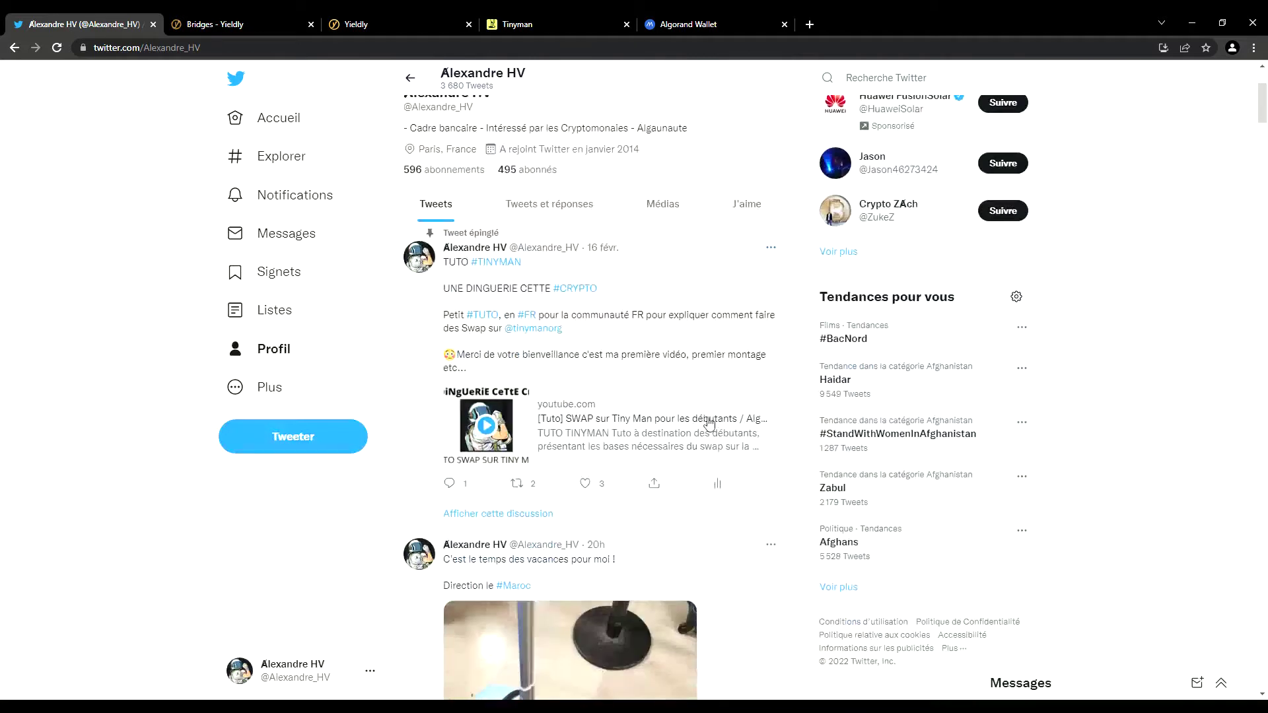
click(516, 514)
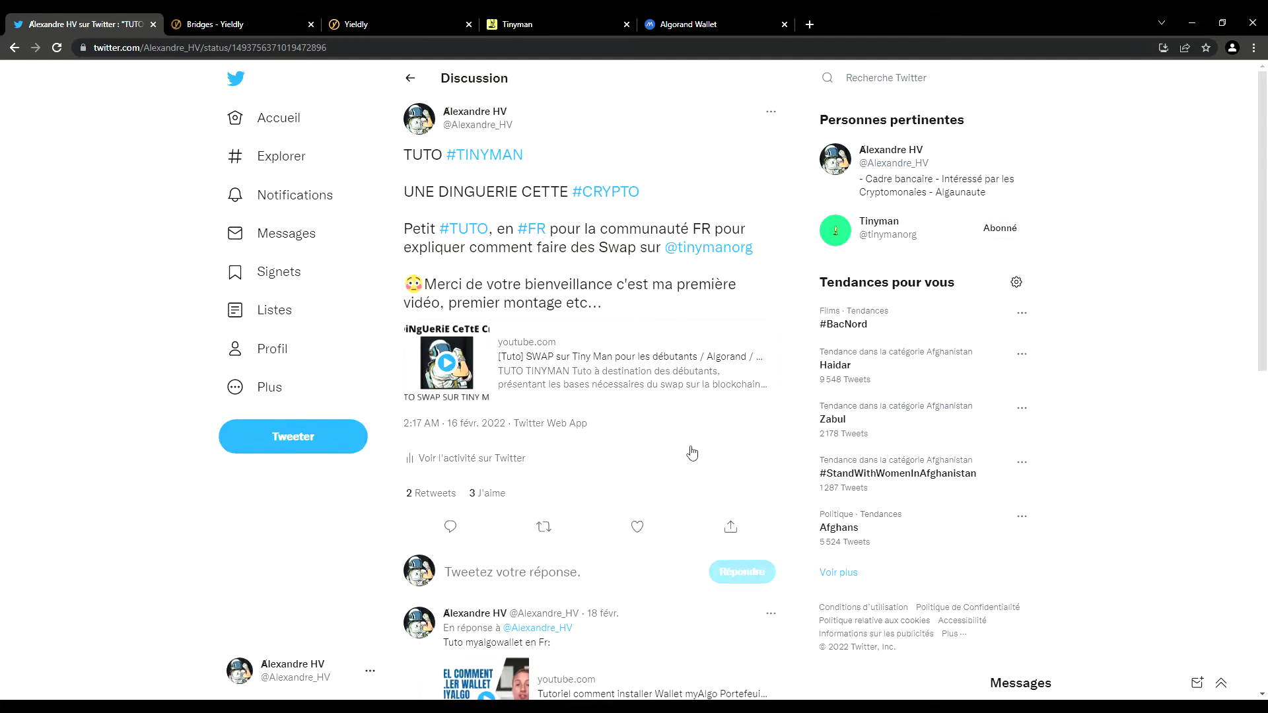
scroll(691, 453, down, 5)
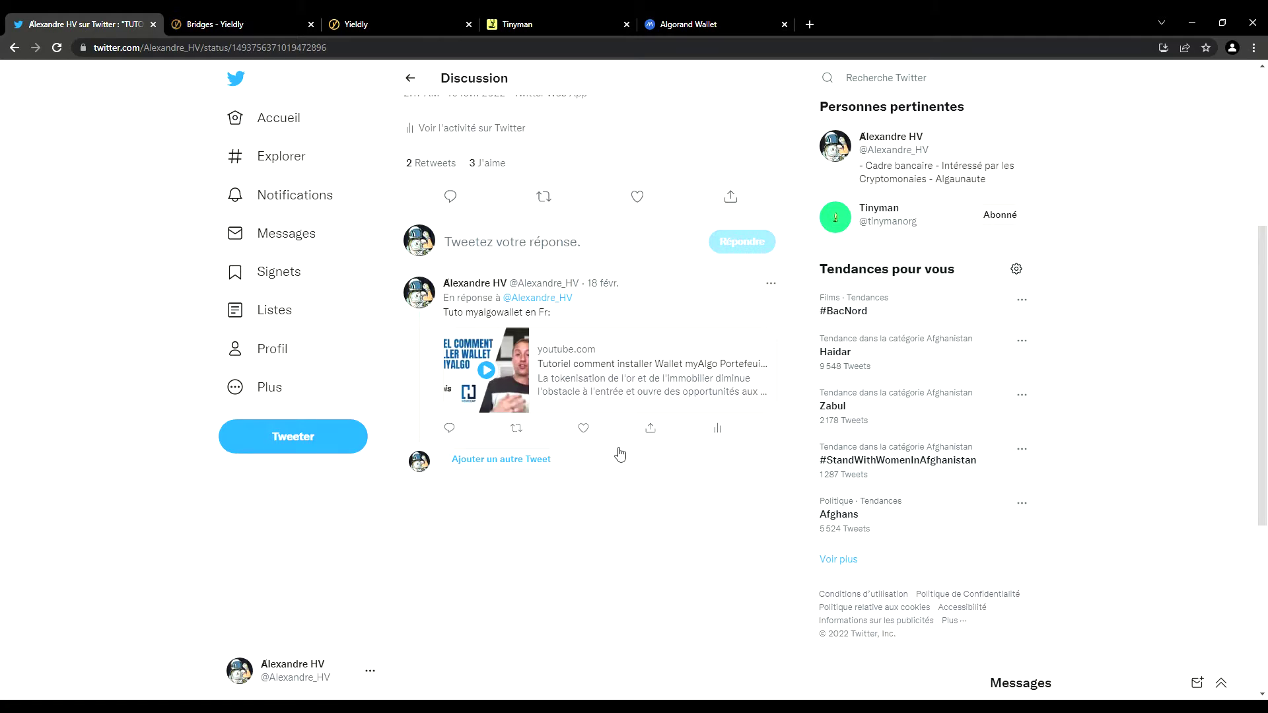
scroll(677, 462, up, 5)
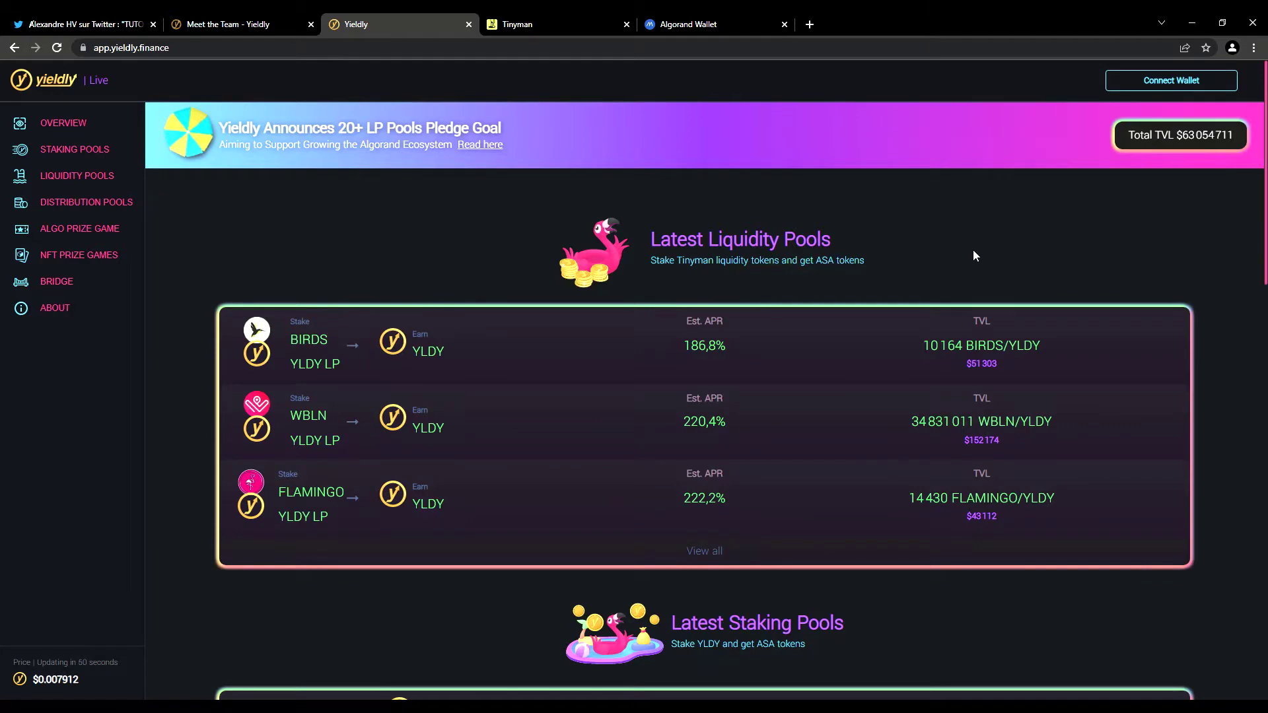
Examine the Yieldly overview of liquidity, staking and distribution pools, including the ALGO prize games and YLDY staking cards
scroll(971, 304, down, 5)
scroll(1041, 416, down, 5)
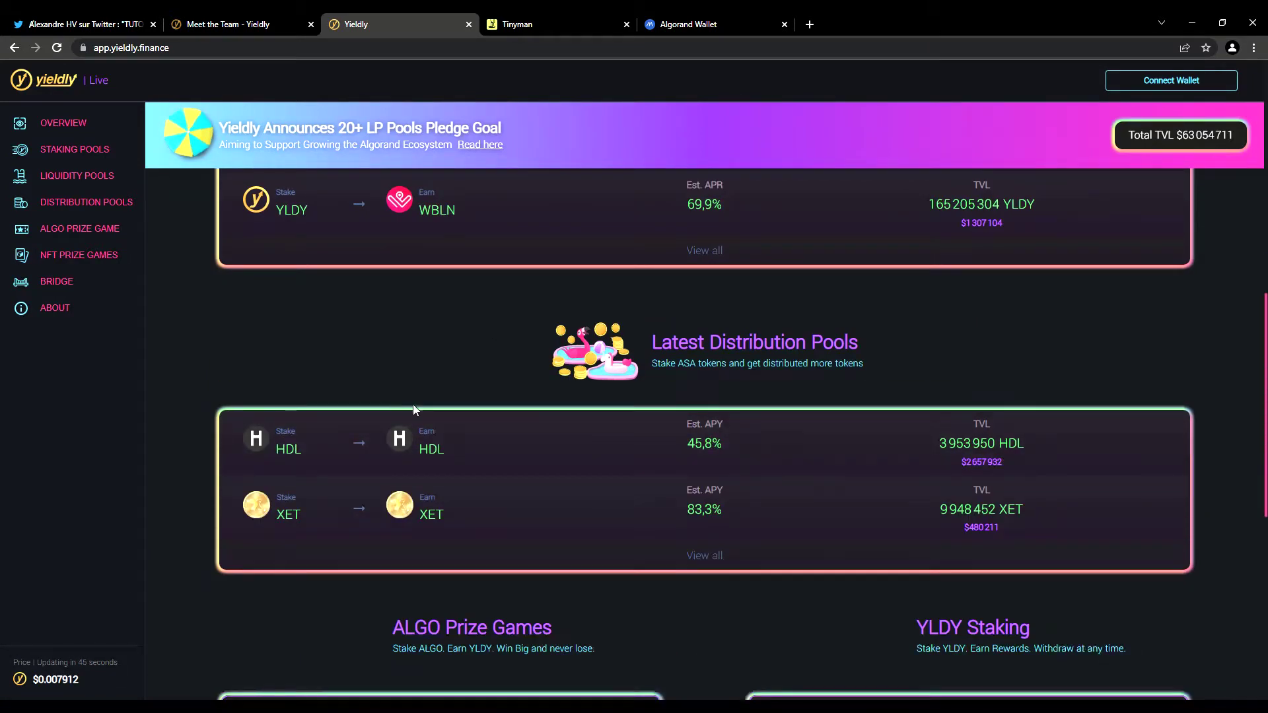
scroll(684, 516, up, 10)
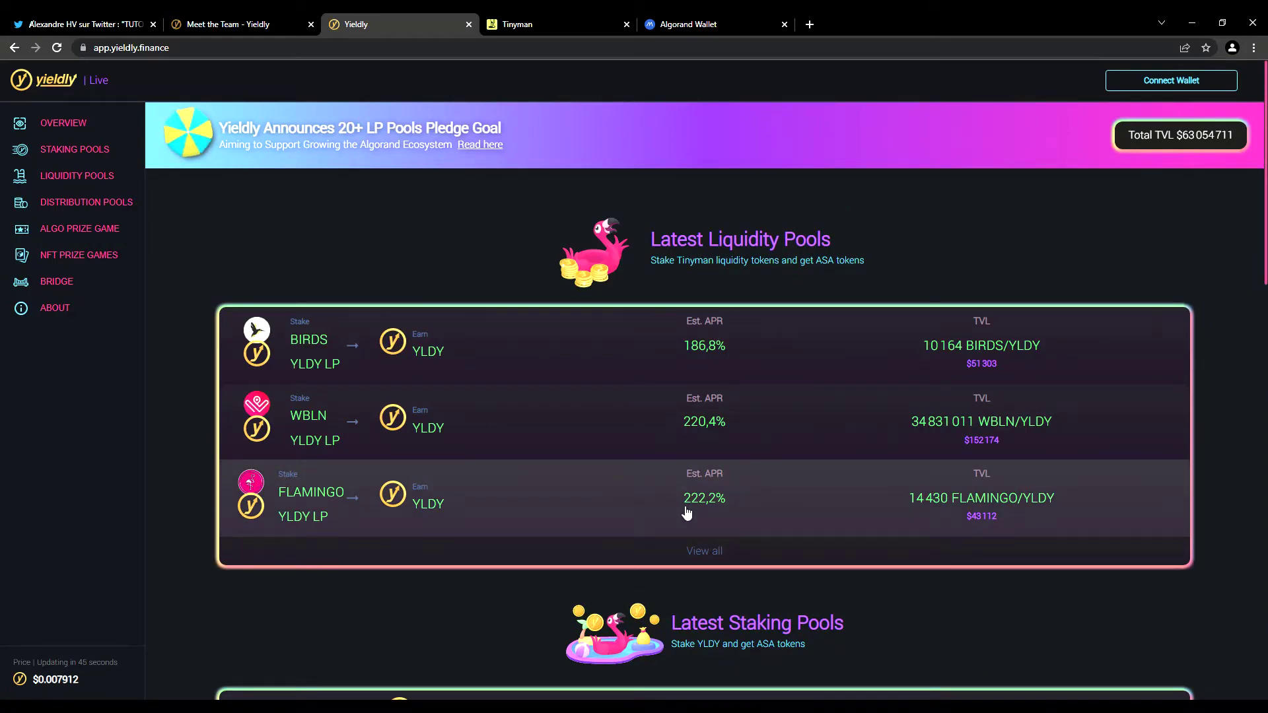
scroll(687, 514, down, 5)
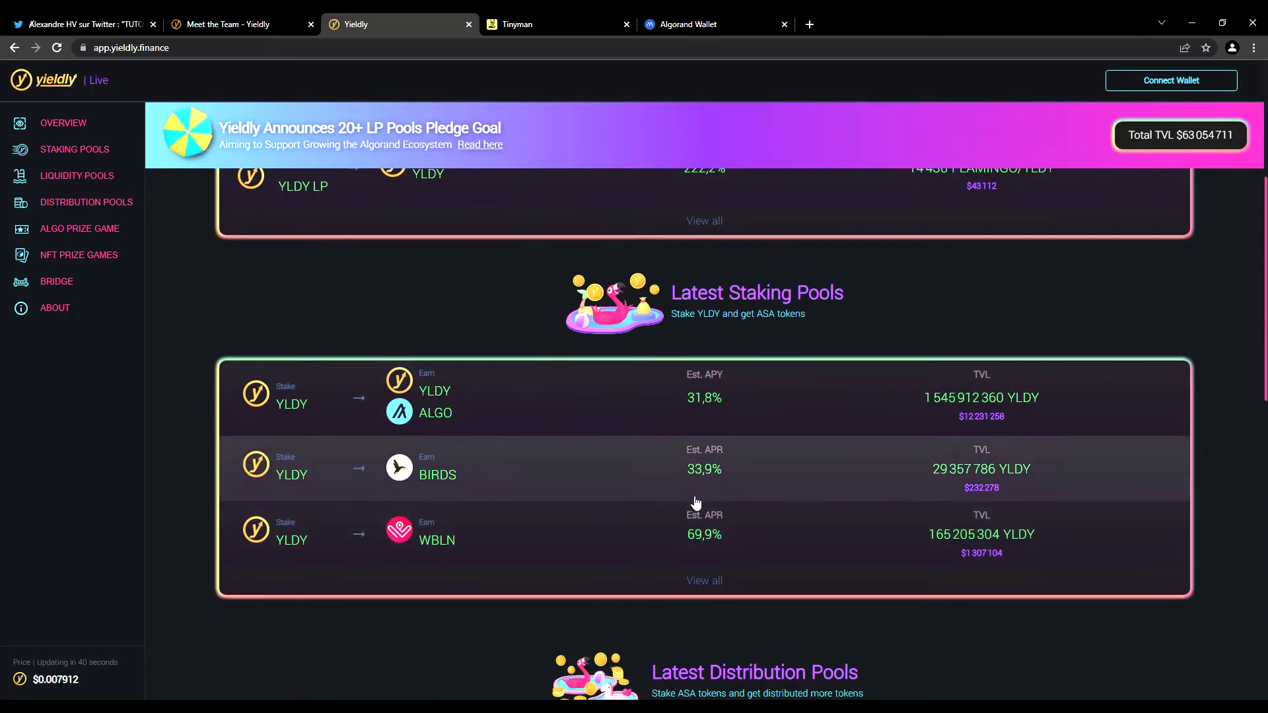
scroll(695, 502, down, 9)
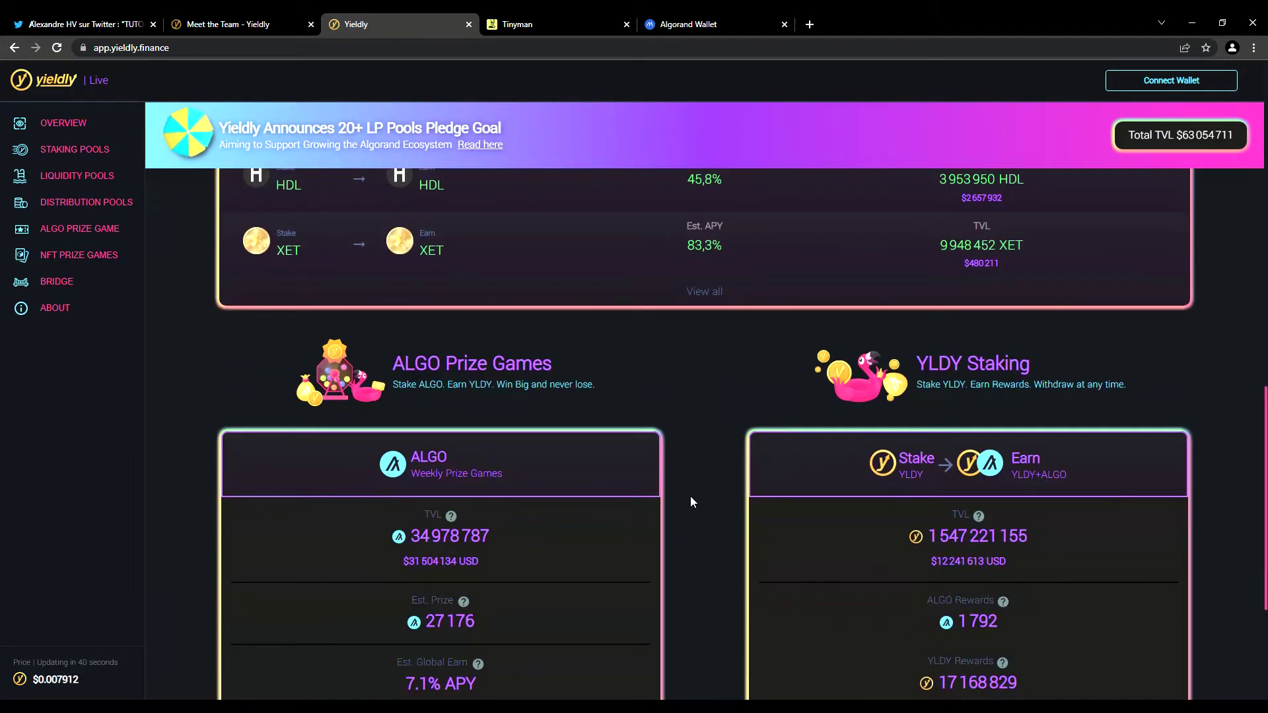
scroll(691, 502, up, 10)
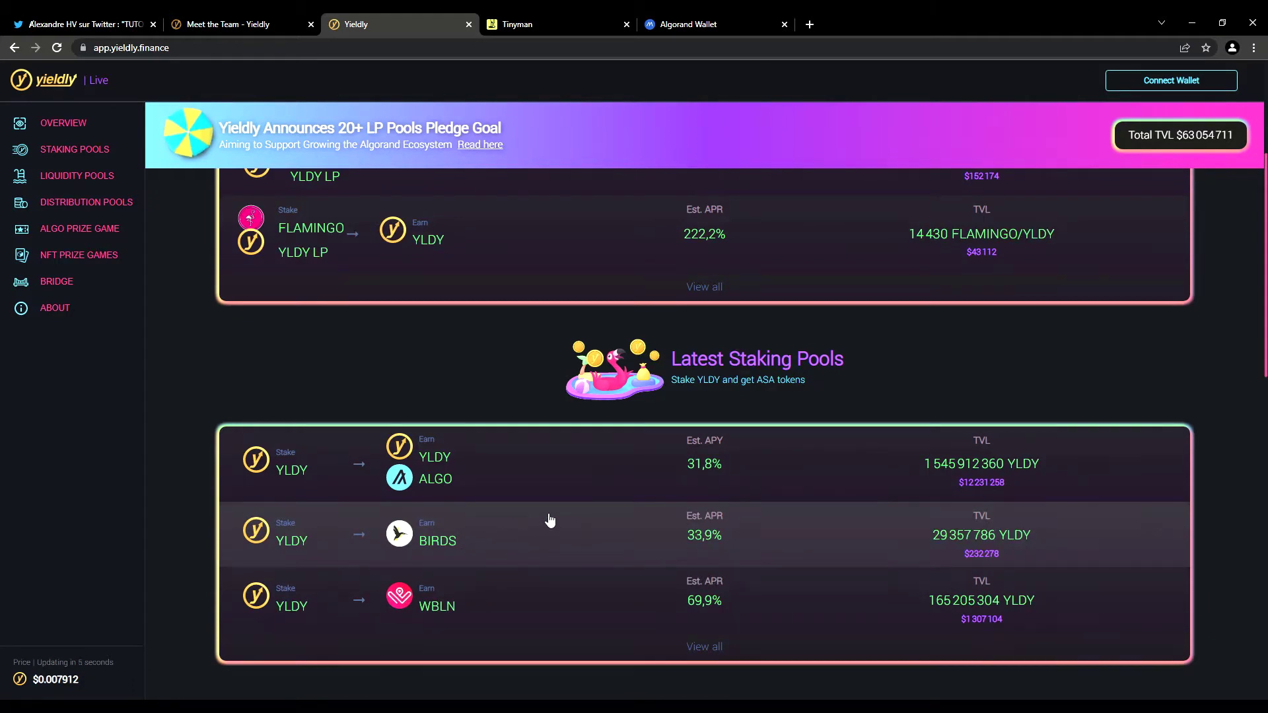
scroll(546, 518, down, 4)
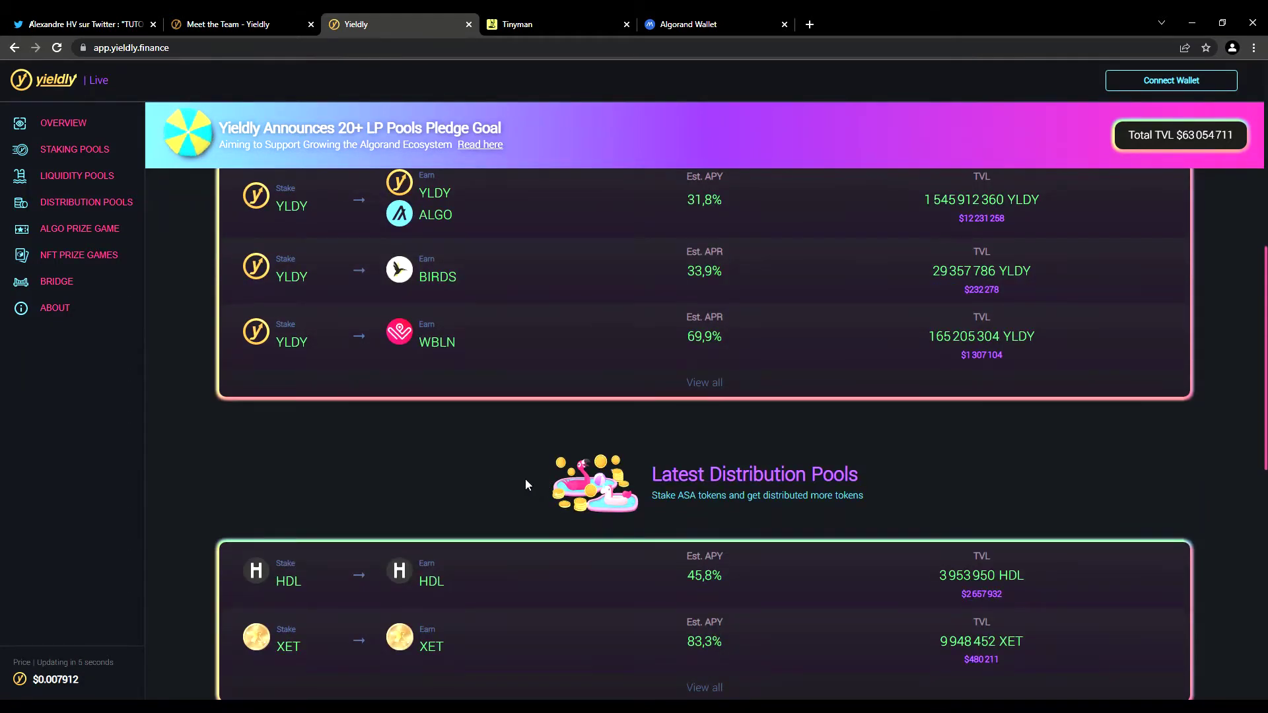
scroll(526, 485, down, 3)
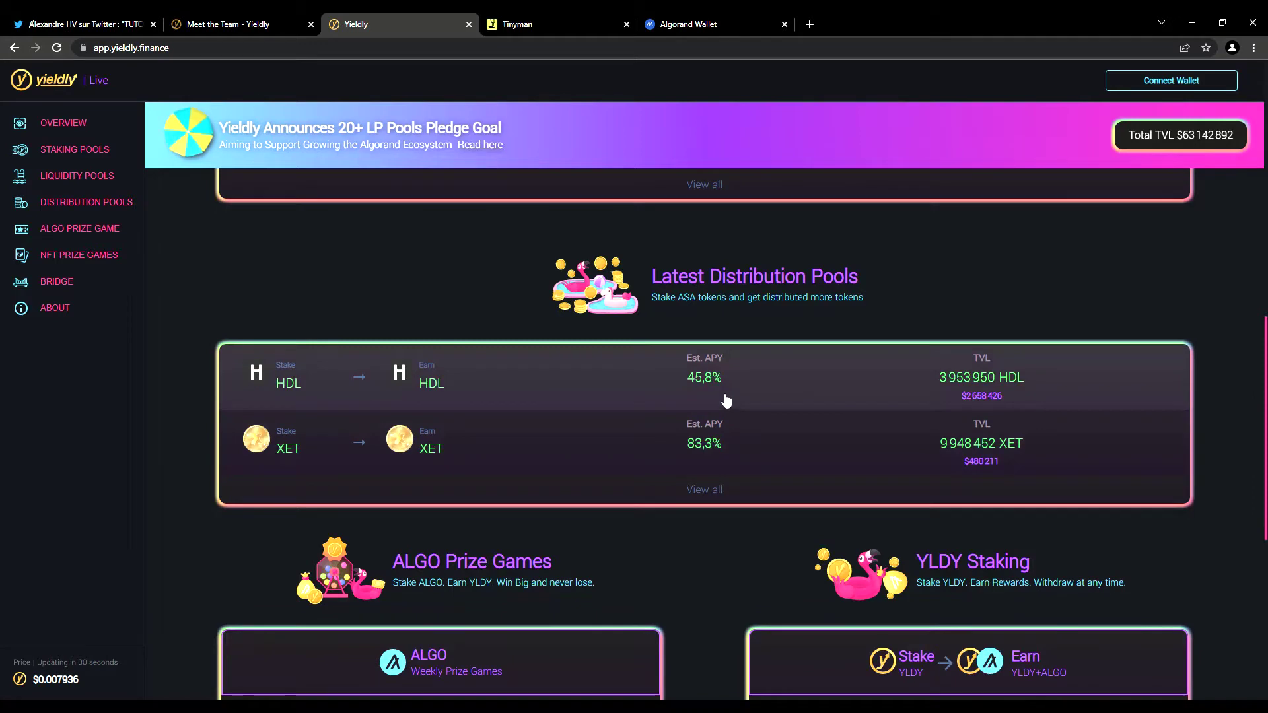
scroll(727, 399, down, 6)
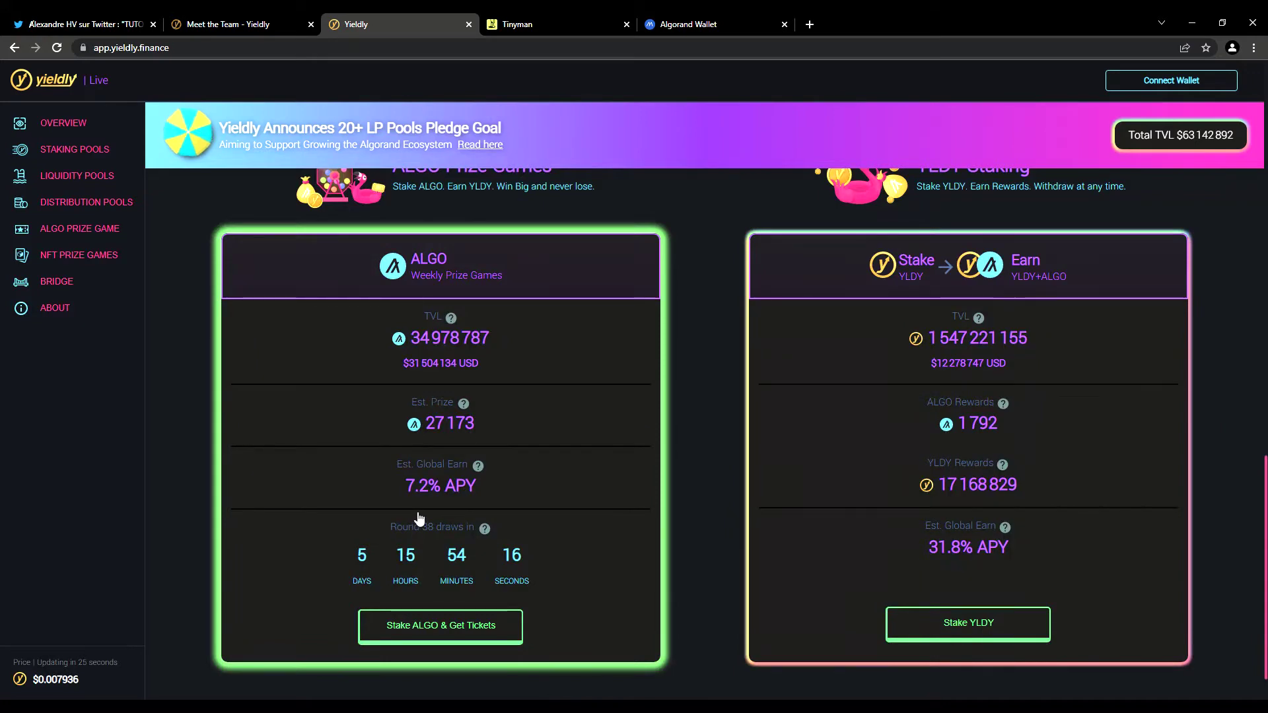
scroll(420, 519, up, 2)
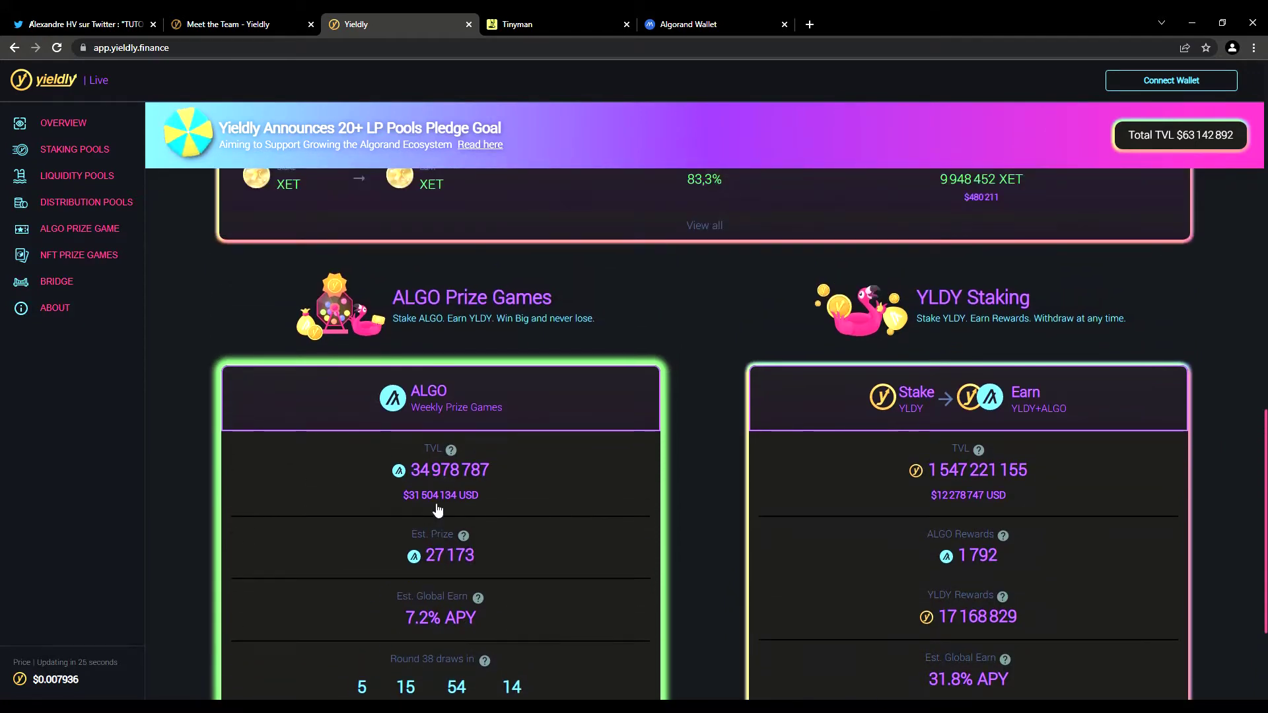
scroll(481, 513, up, 10)
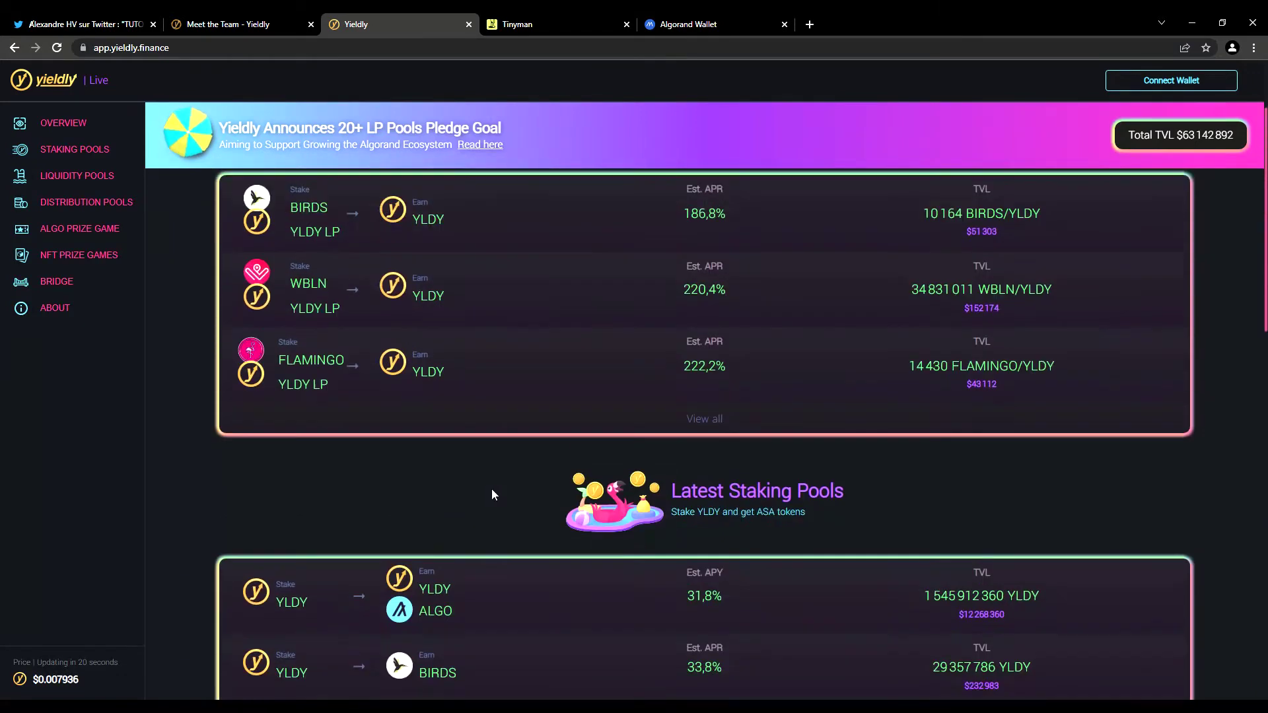
View the open NFT prize games and look through the list of live YLDY staking pools
click(116, 262)
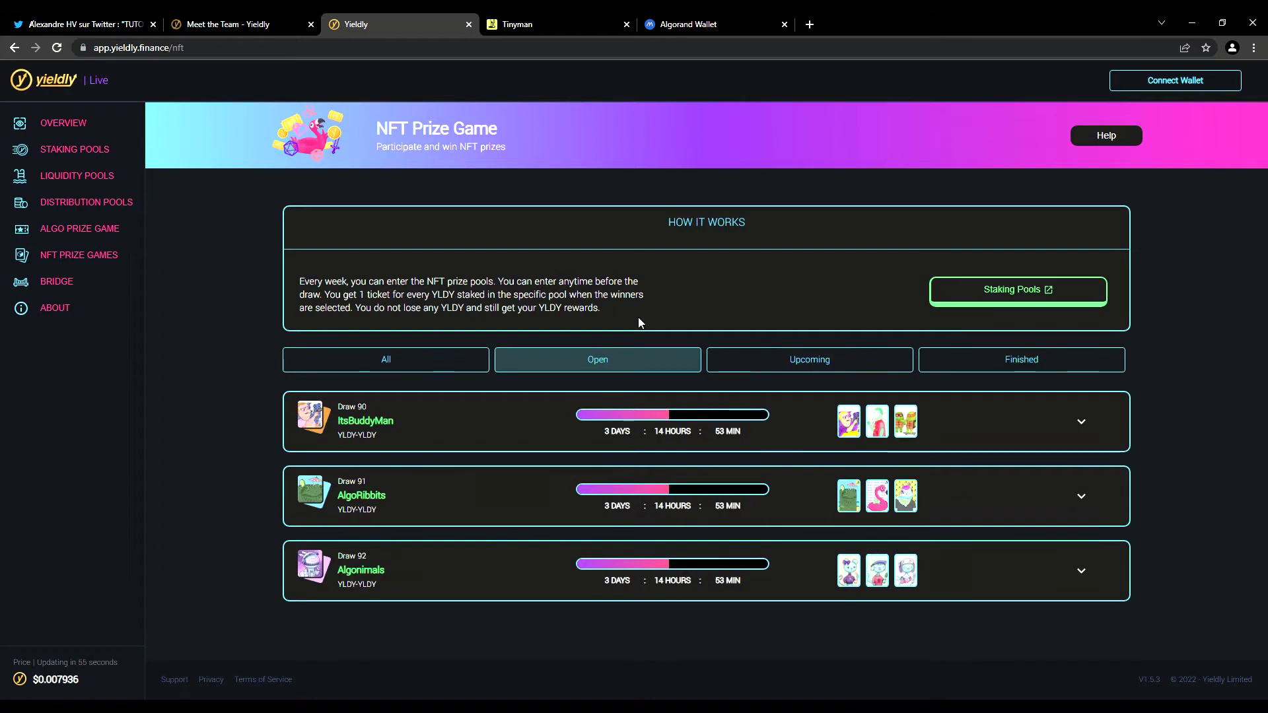
click(78, 151)
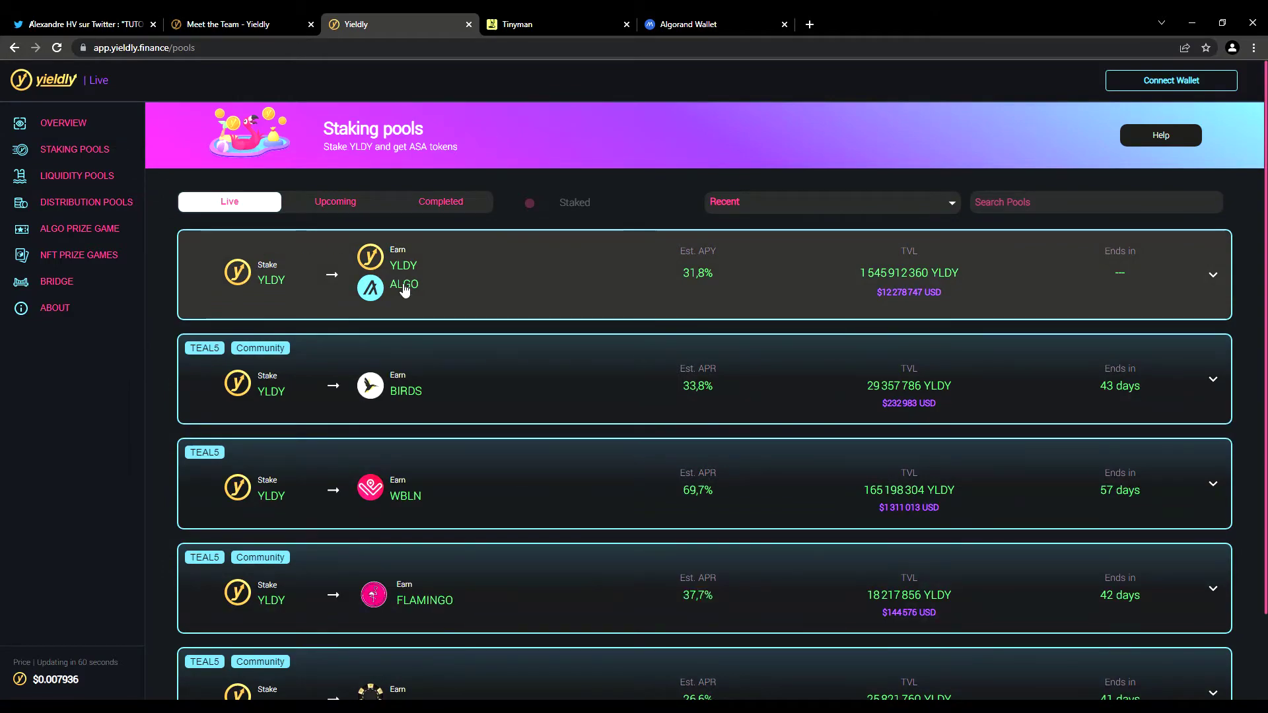
scroll(403, 288, down, 1)
scroll(405, 290, down, 15)
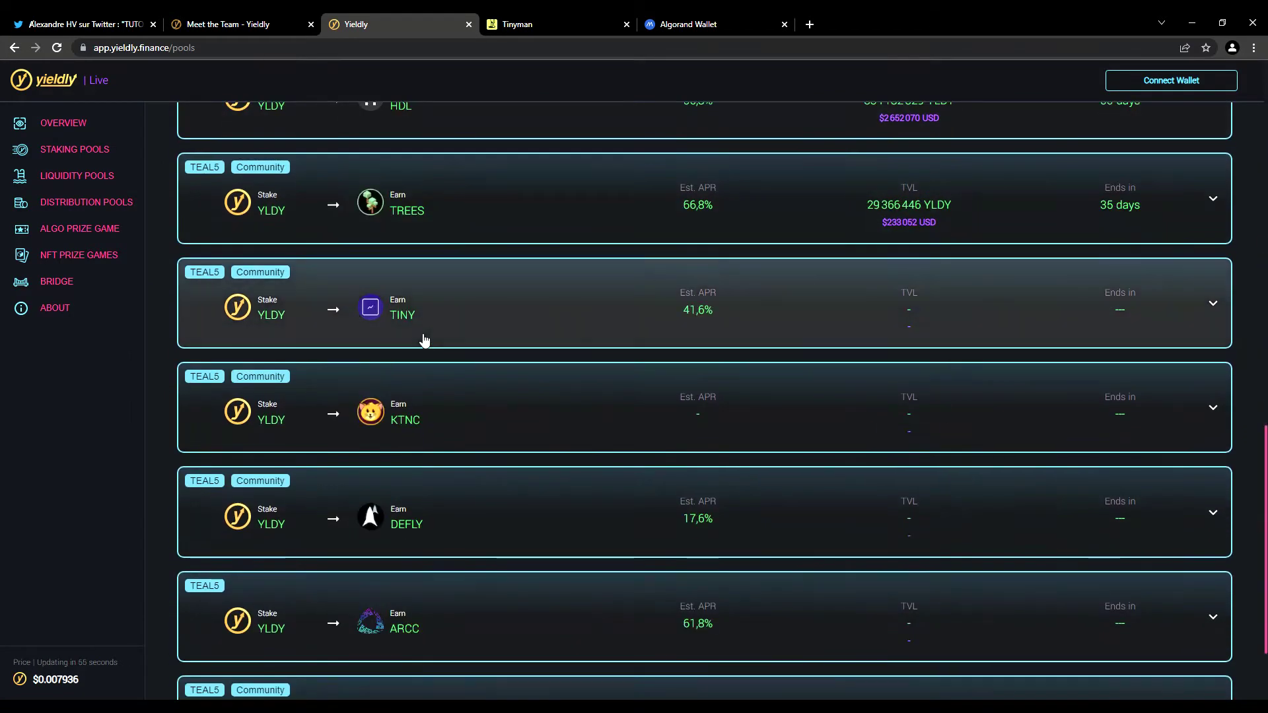
scroll(426, 335, up, 16)
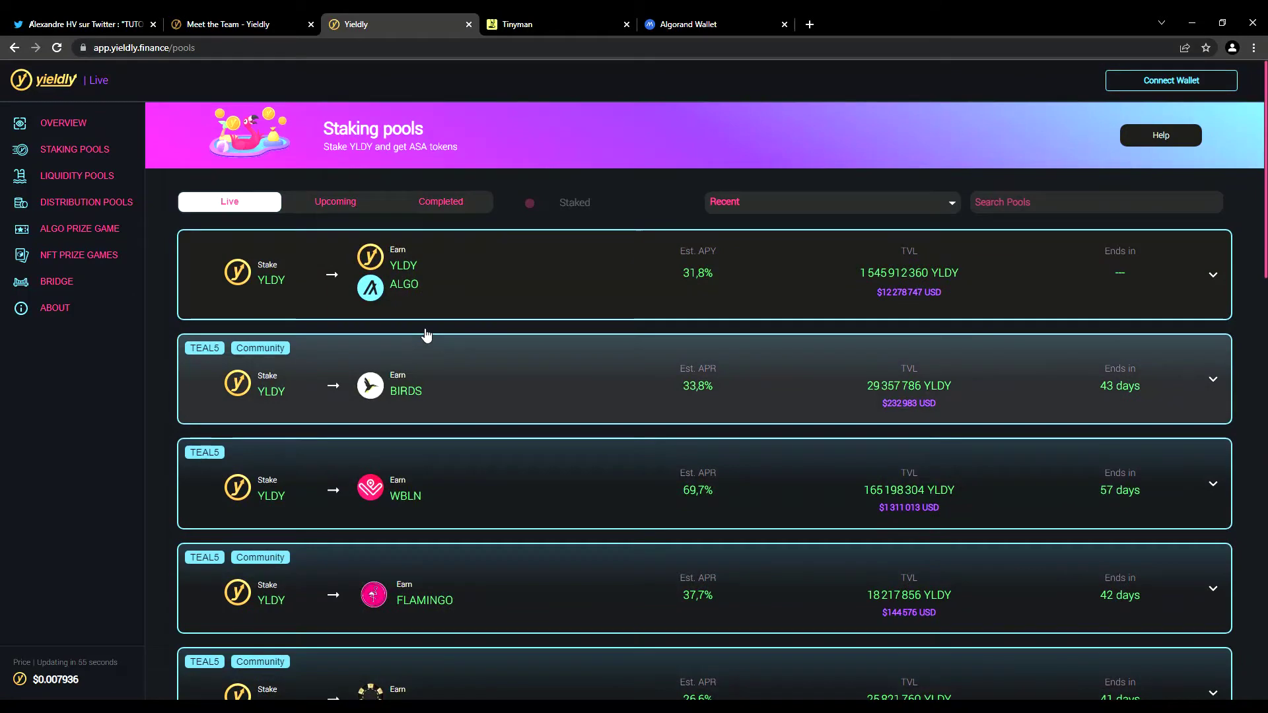
Connect My ALGO Wallet to Yieldly, and connect the wallet on the Tinyman swap page as well
click(1171, 80)
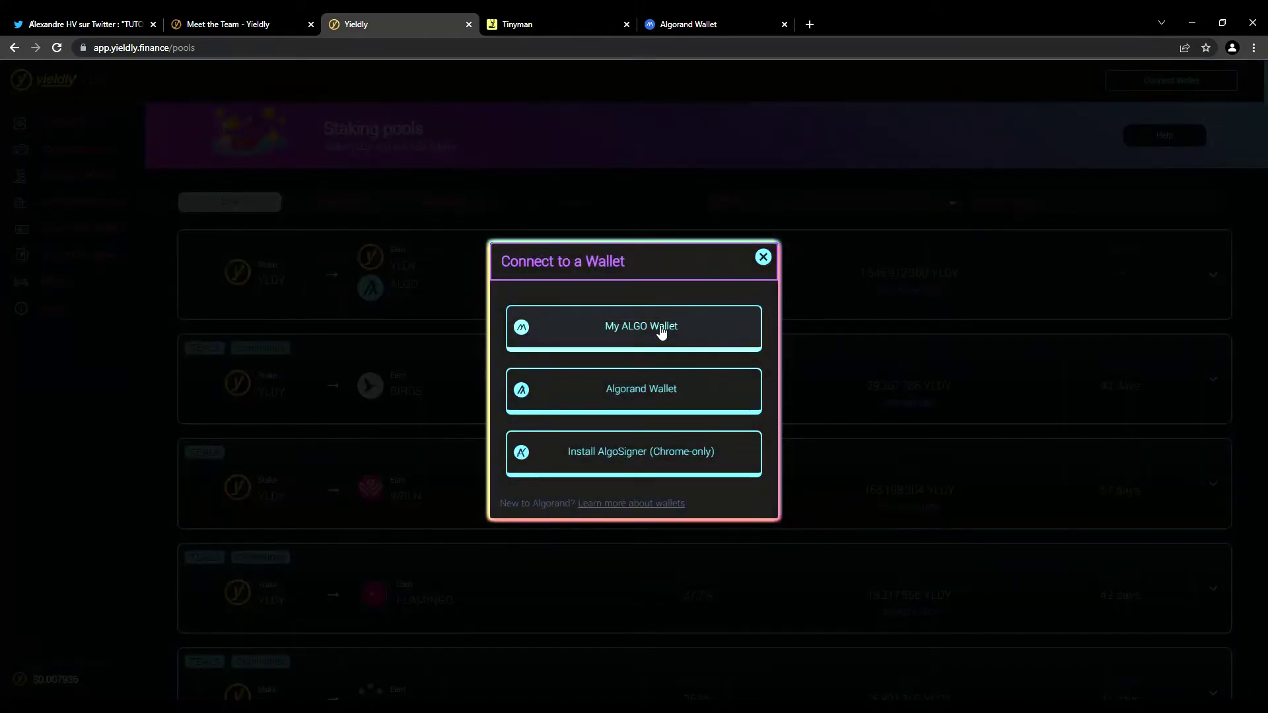
click(656, 326)
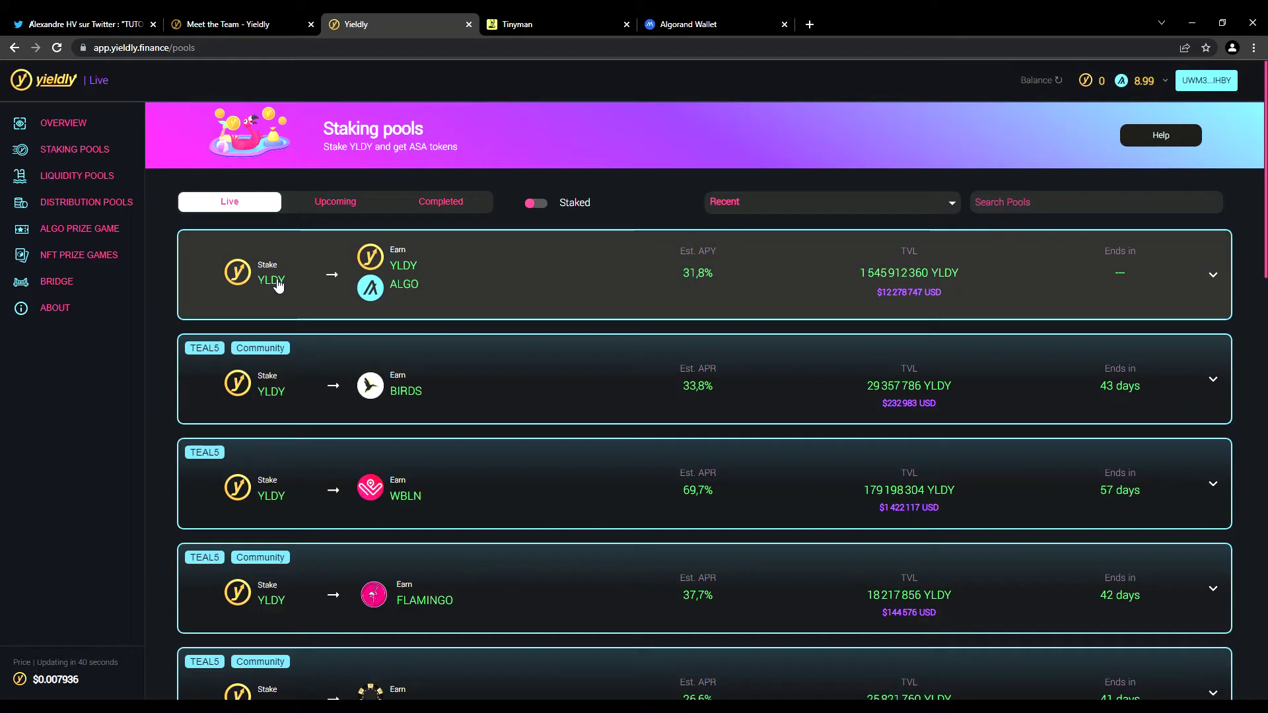
click(568, 24)
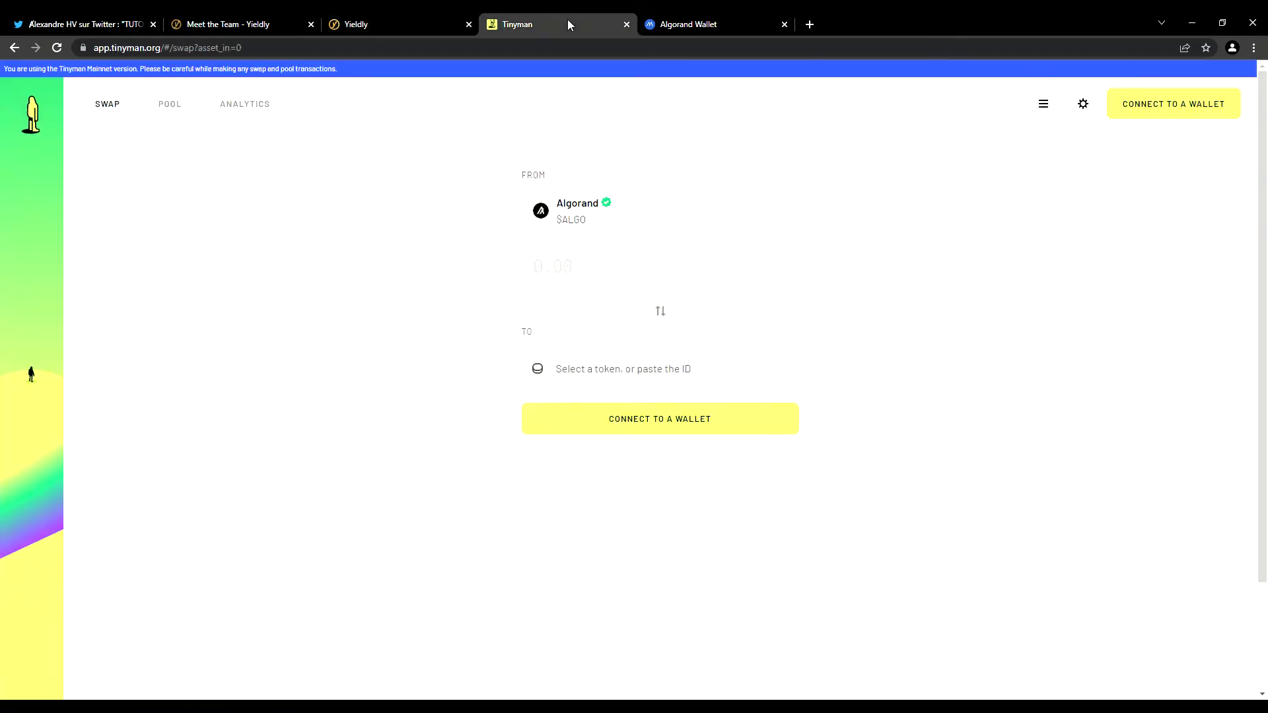
click(1189, 124)
click(584, 370)
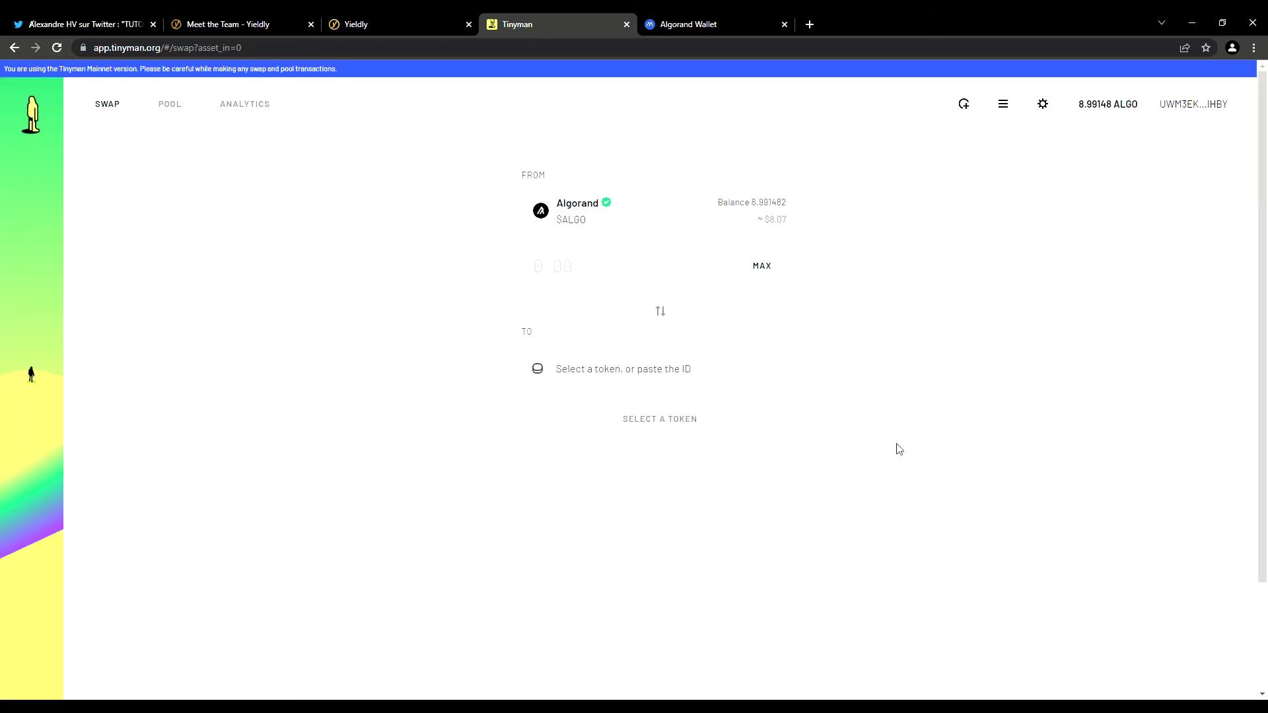
Set up a swap from Defly Token to Yieldly (YLDY) using the maximum available DEFLY amount
click(654, 222)
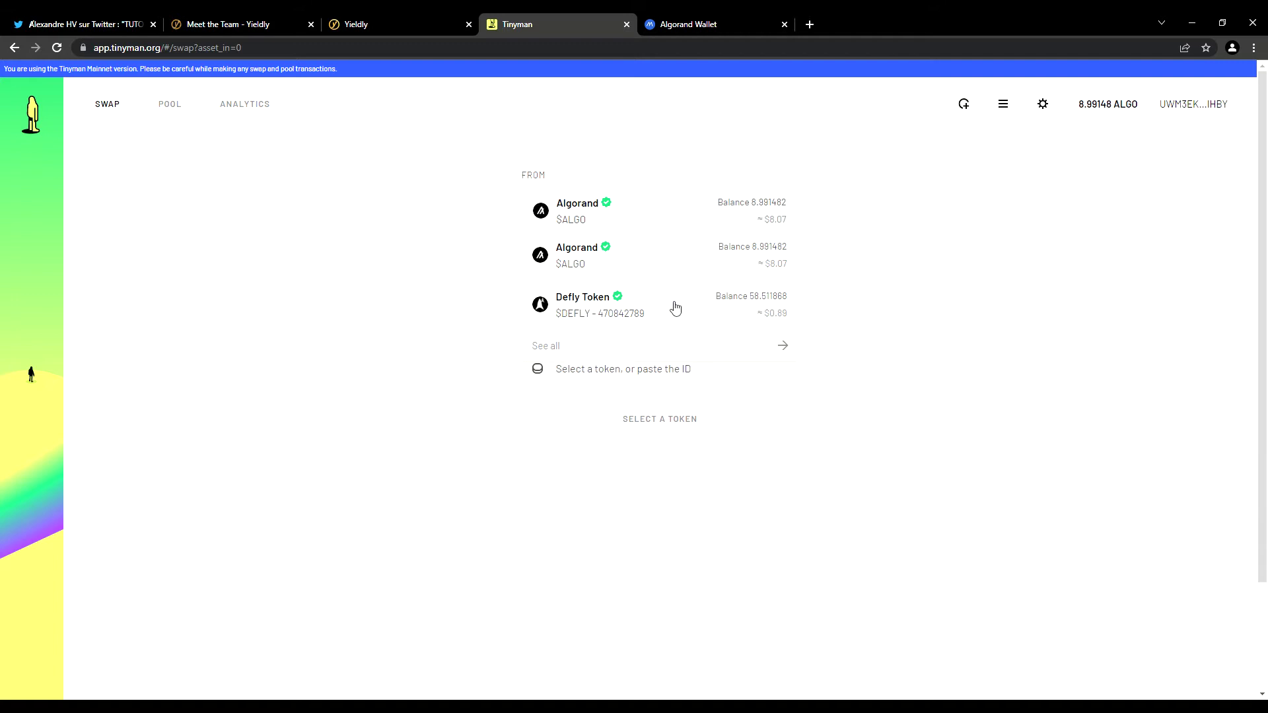
click(585, 305)
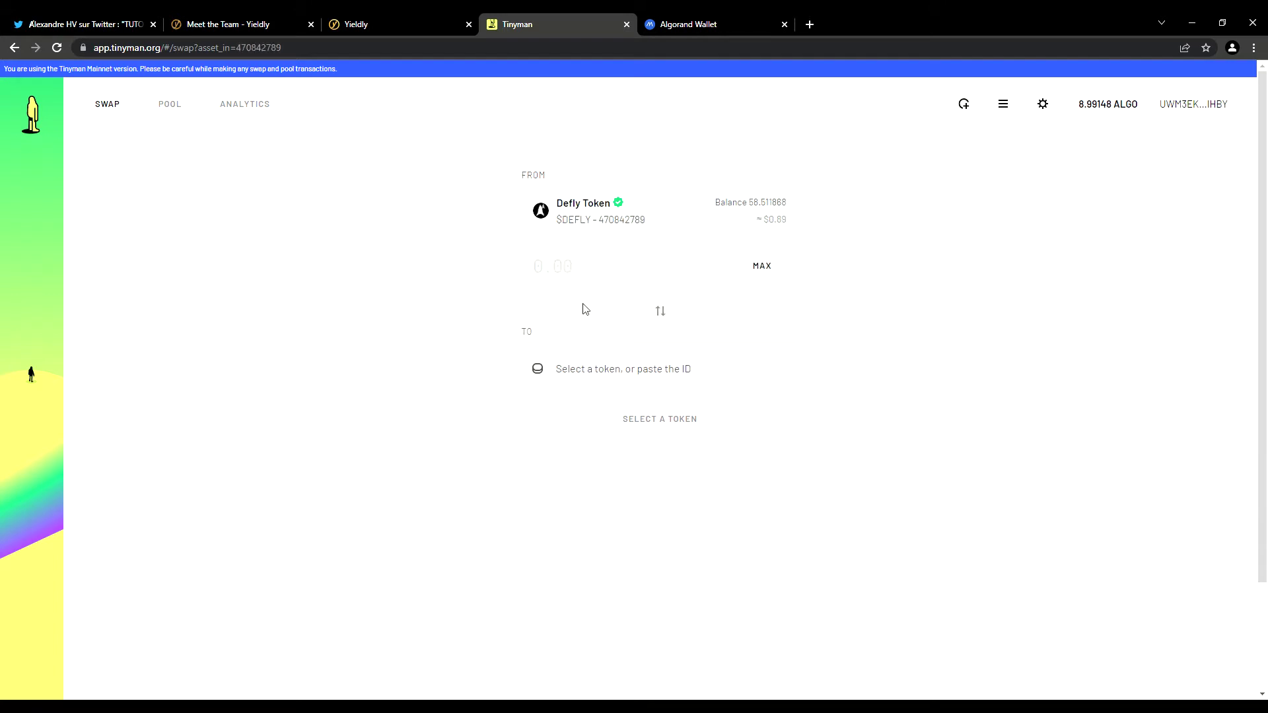
click(589, 373)
text(y)
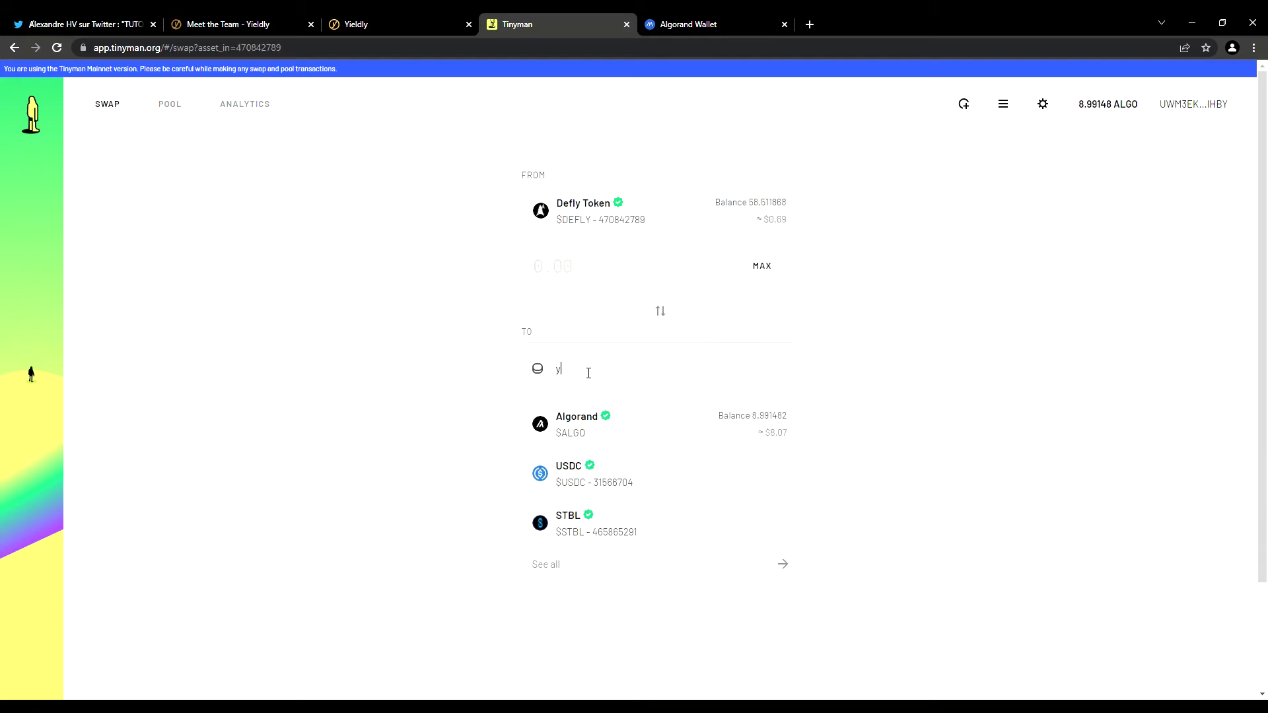
click(616, 413)
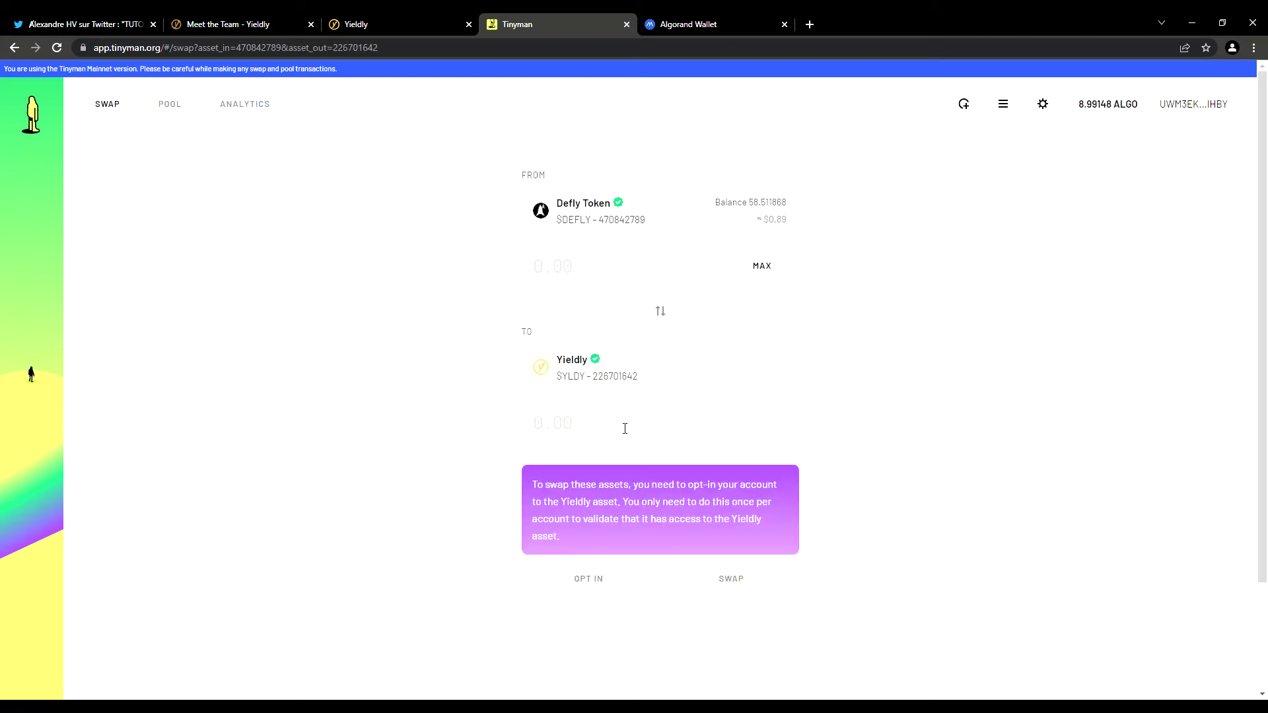
click(763, 267)
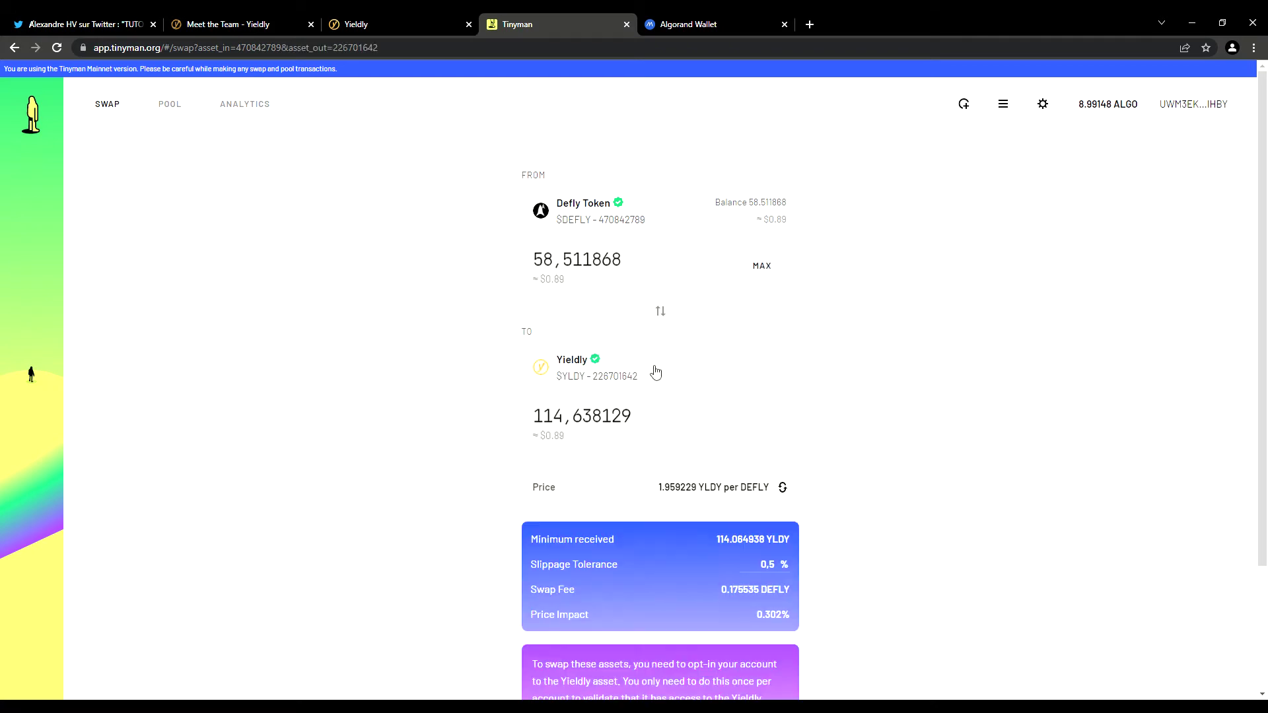
Opt in to the Yieldly asset and confirm the DEFLY to YLDY swap
scroll(817, 426, down, 2)
click(614, 602)
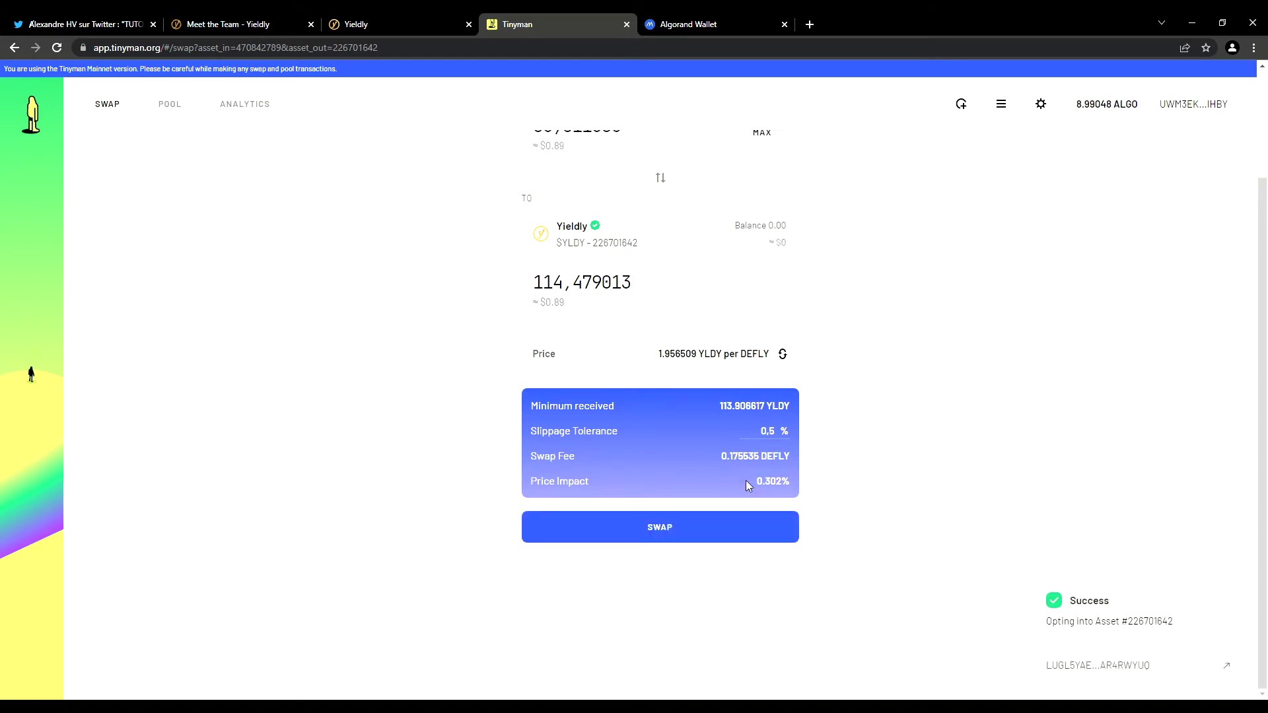
click(668, 527)
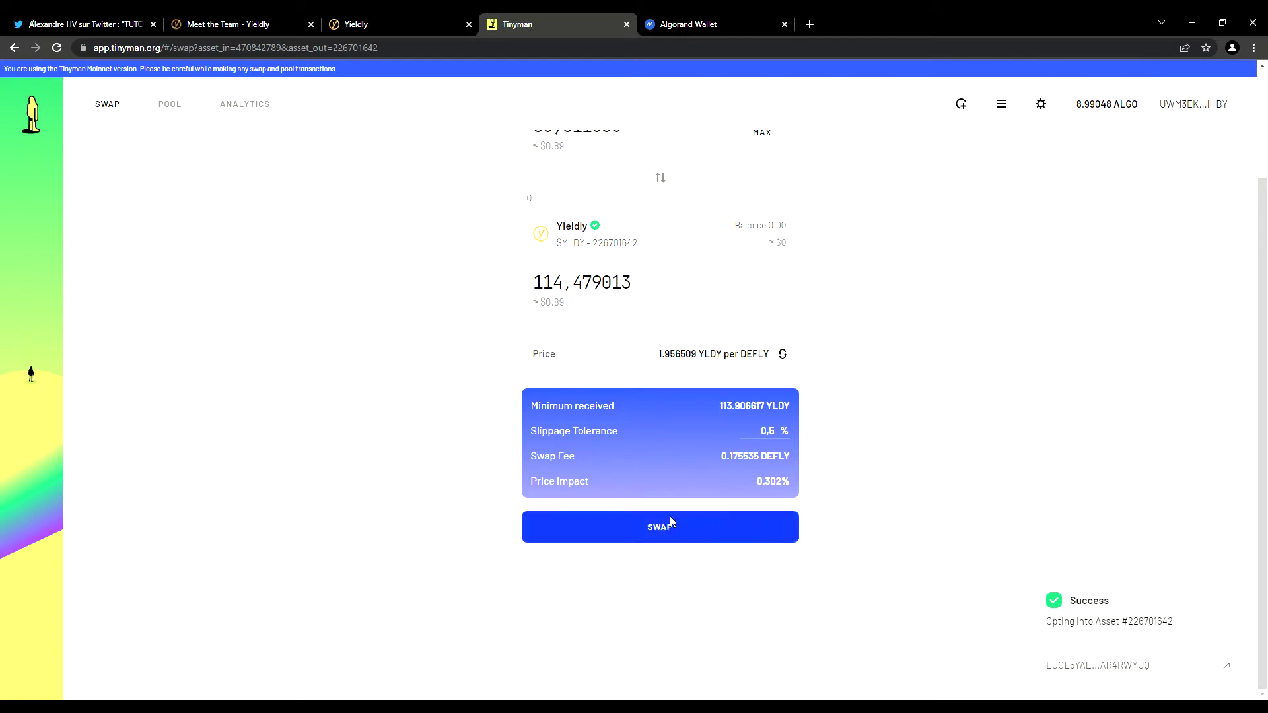
click(746, 391)
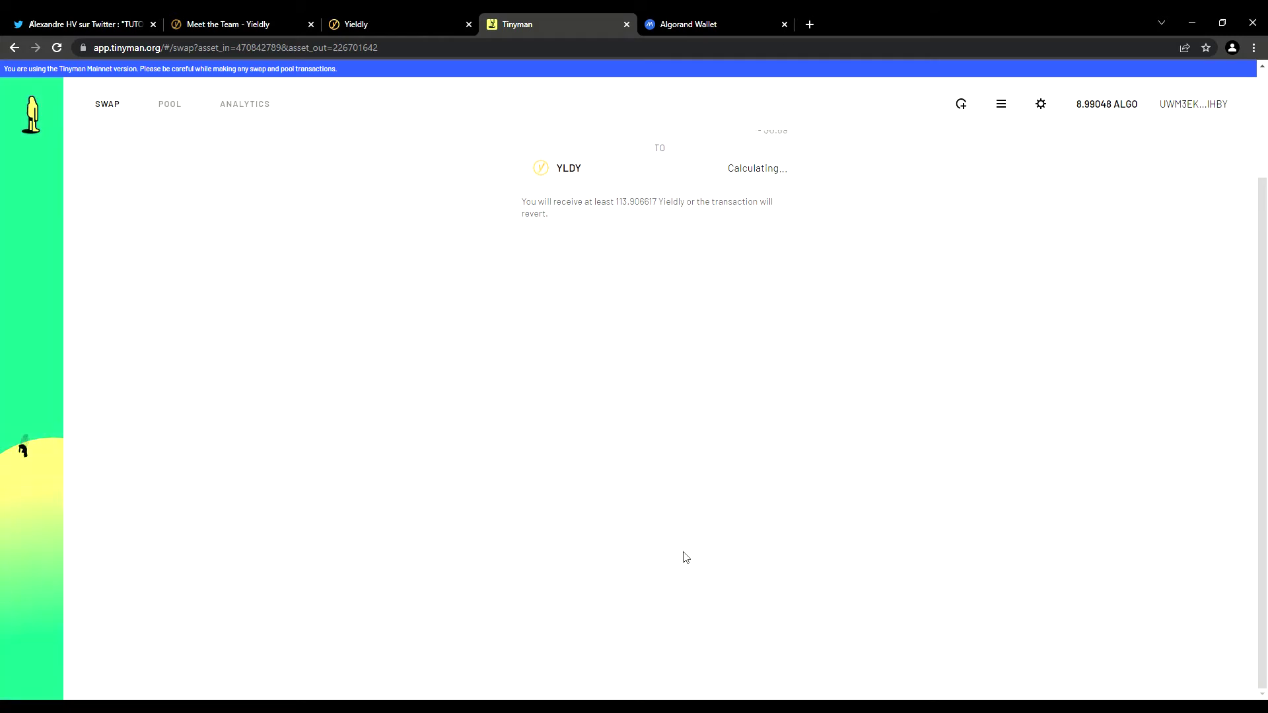
Redeem the excess YLDY tokens from the completed swap
scroll(701, 533, up, 1)
scroll(701, 533, up, 2)
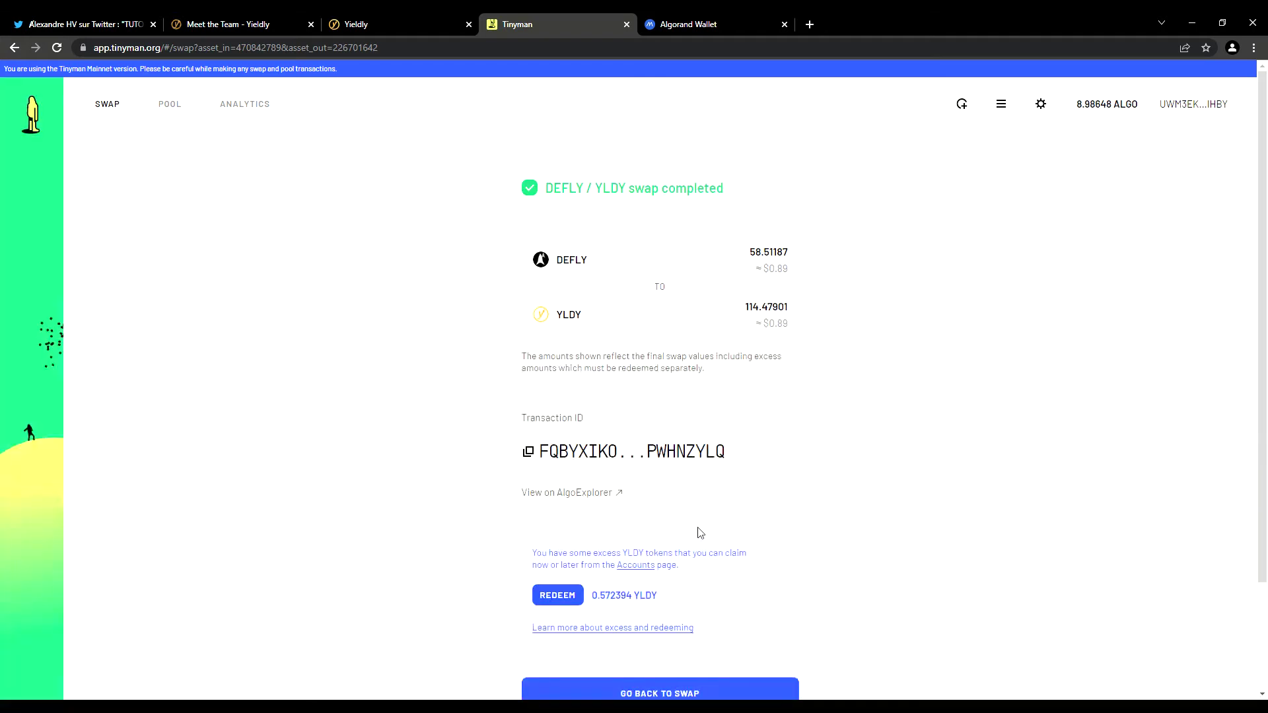
click(561, 595)
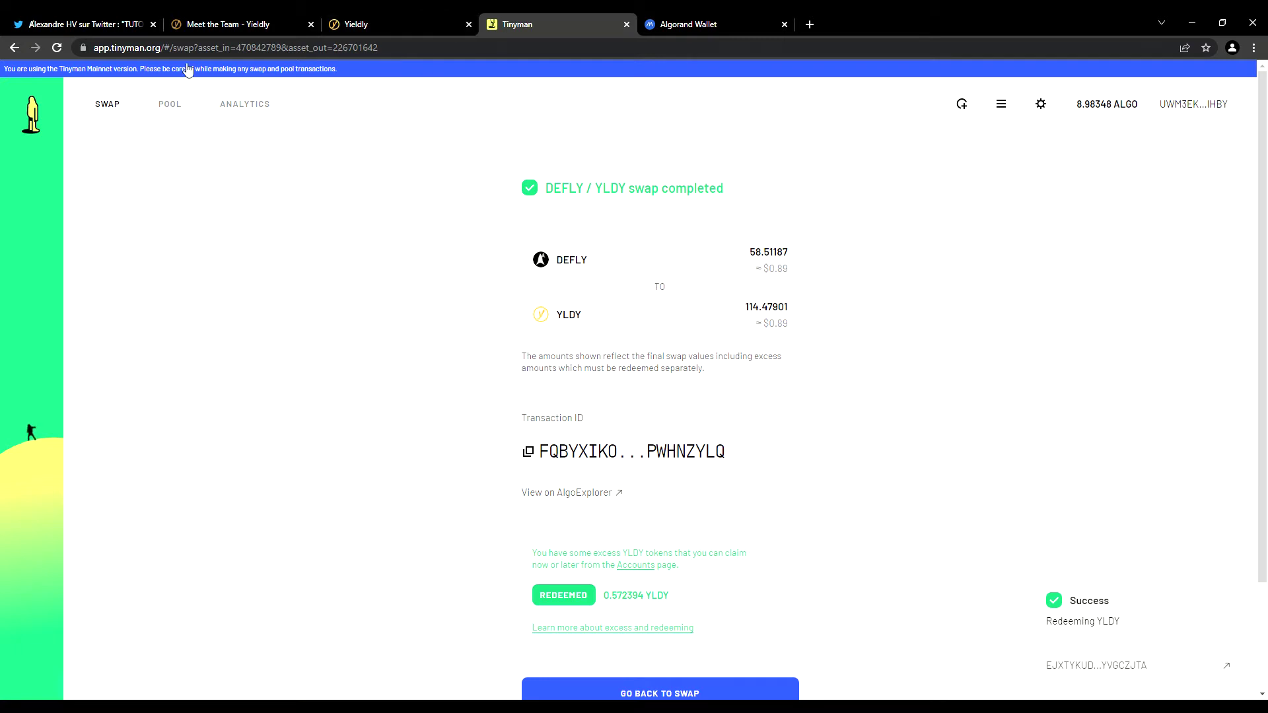
On Yieldly's YLDY to YLDY/ALGO staking pool, opt in to the Yieldly Asset, the Yieldly Proxy Contract and the Yieldly Pools Contract
click(375, 22)
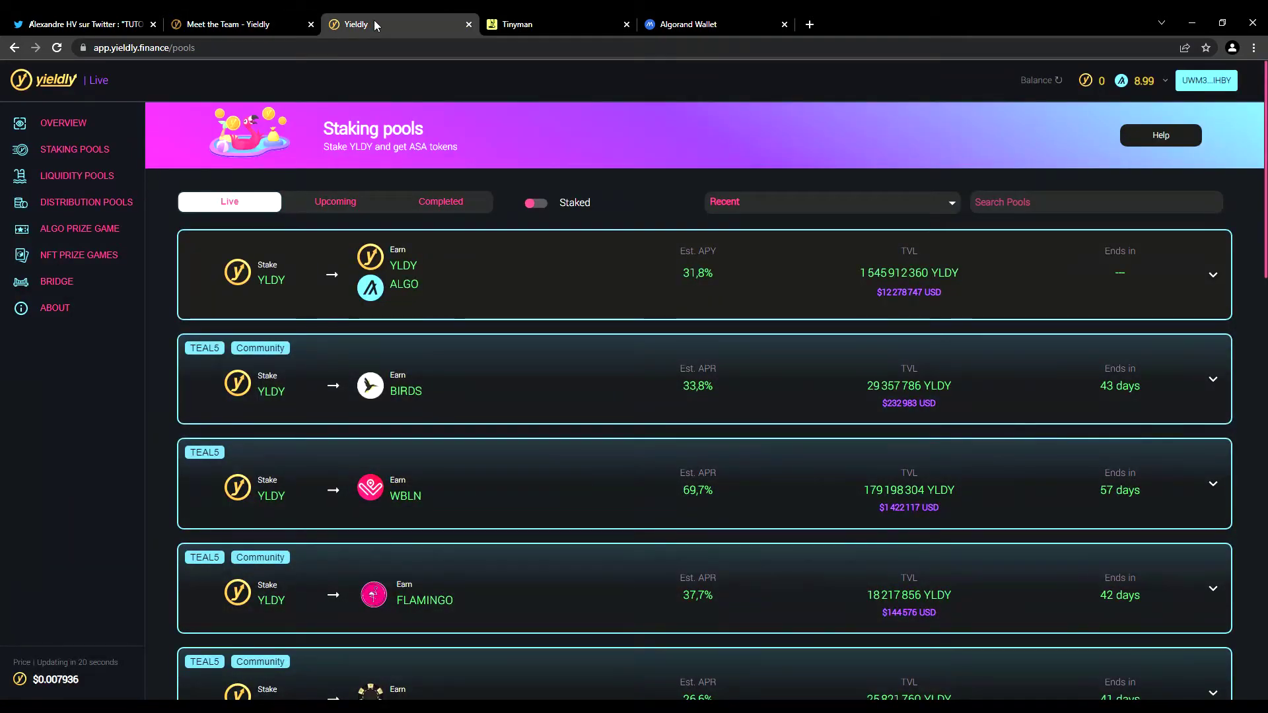
click(239, 303)
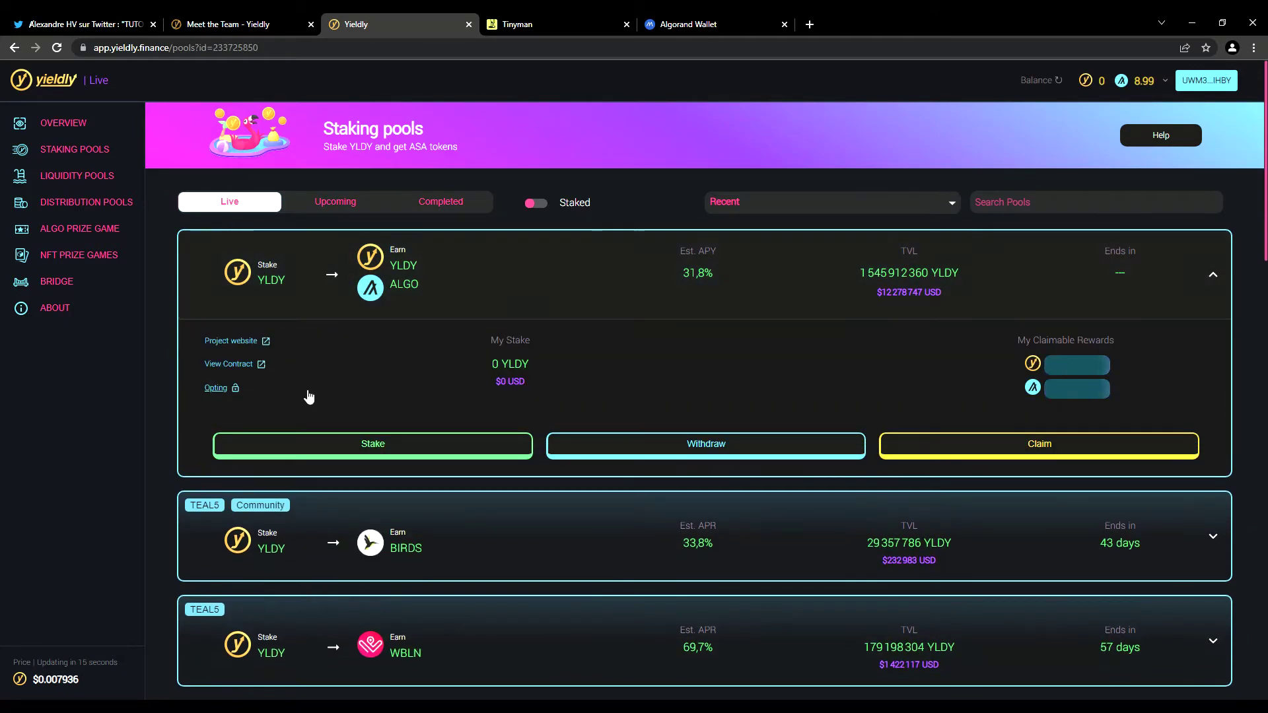
click(387, 452)
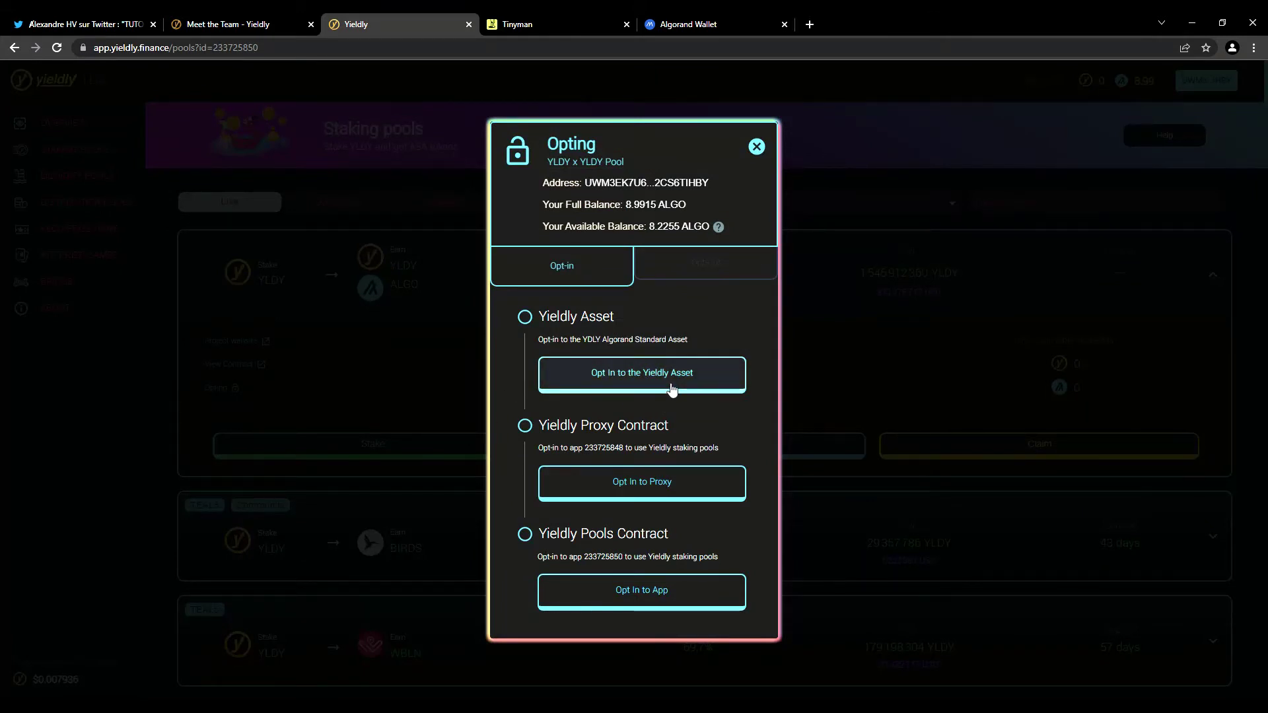
click(672, 389)
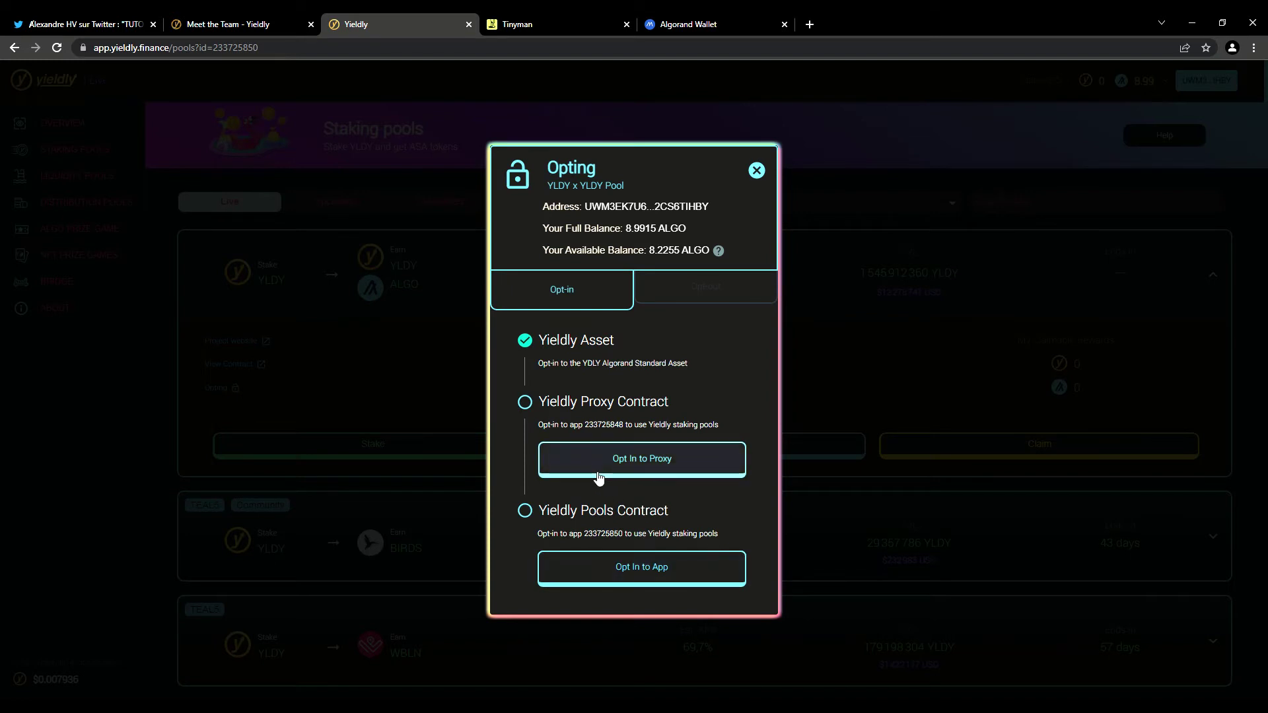
click(667, 466)
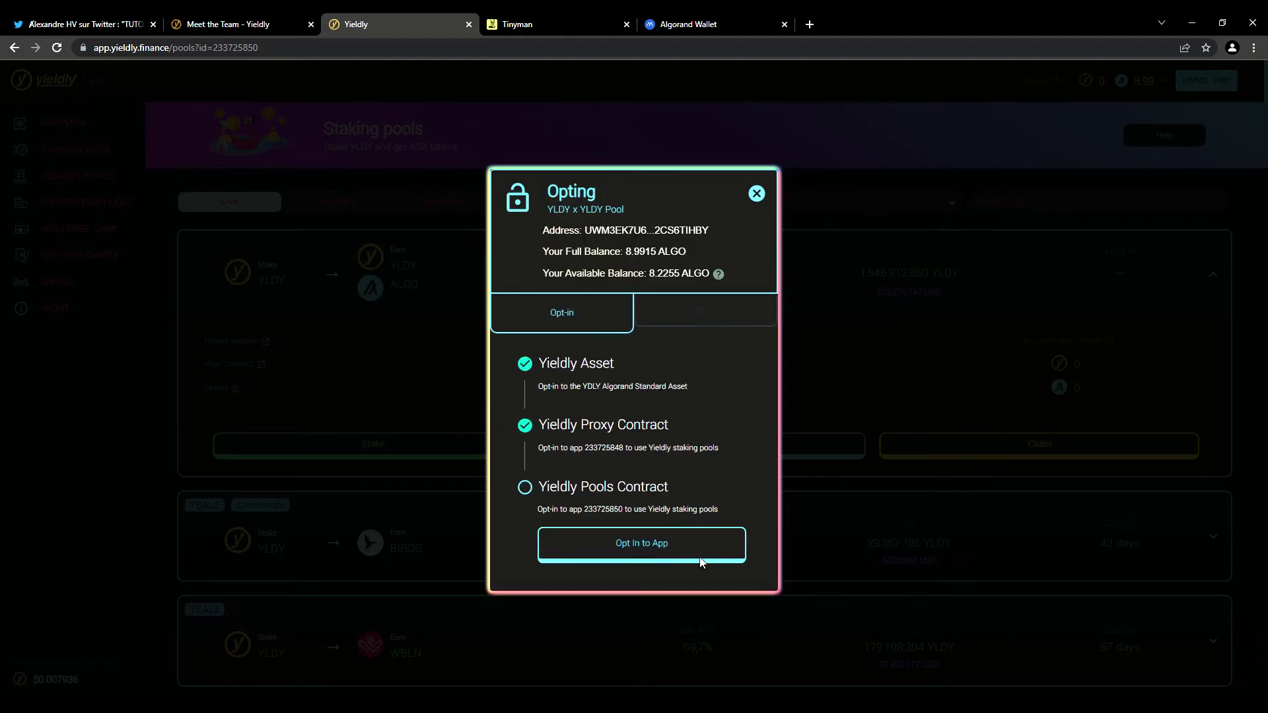
click(677, 553)
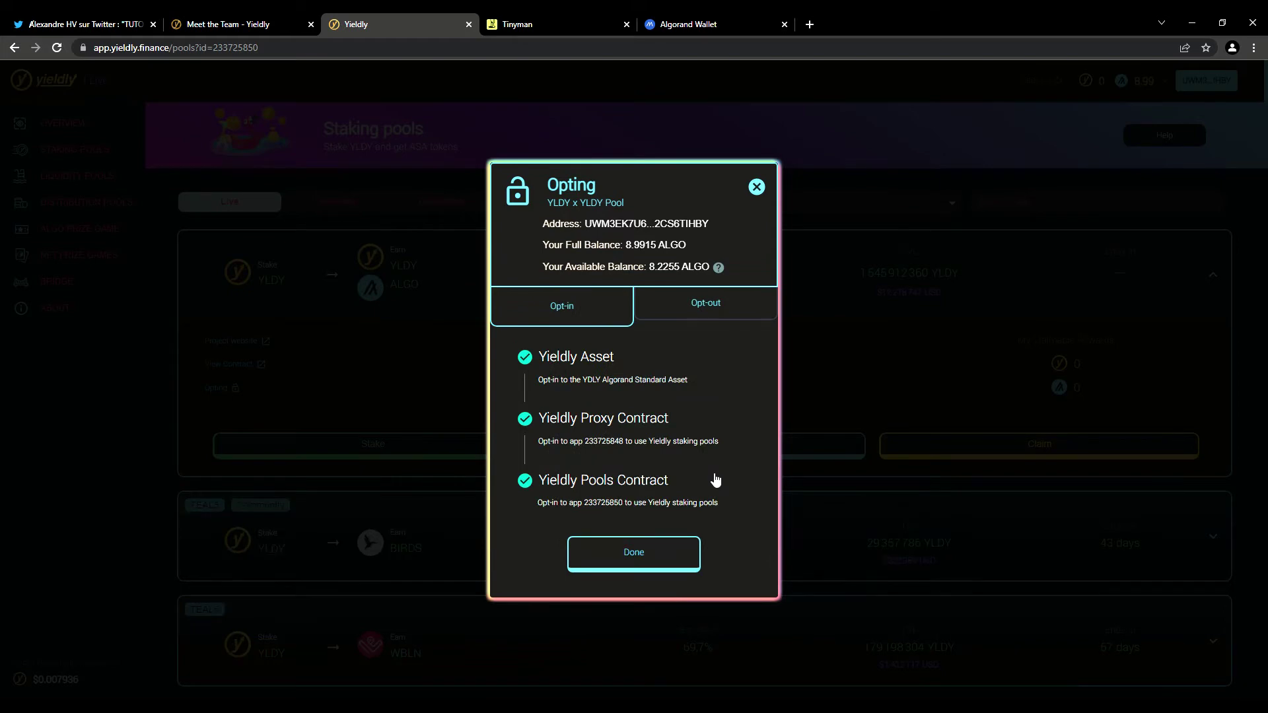
click(635, 565)
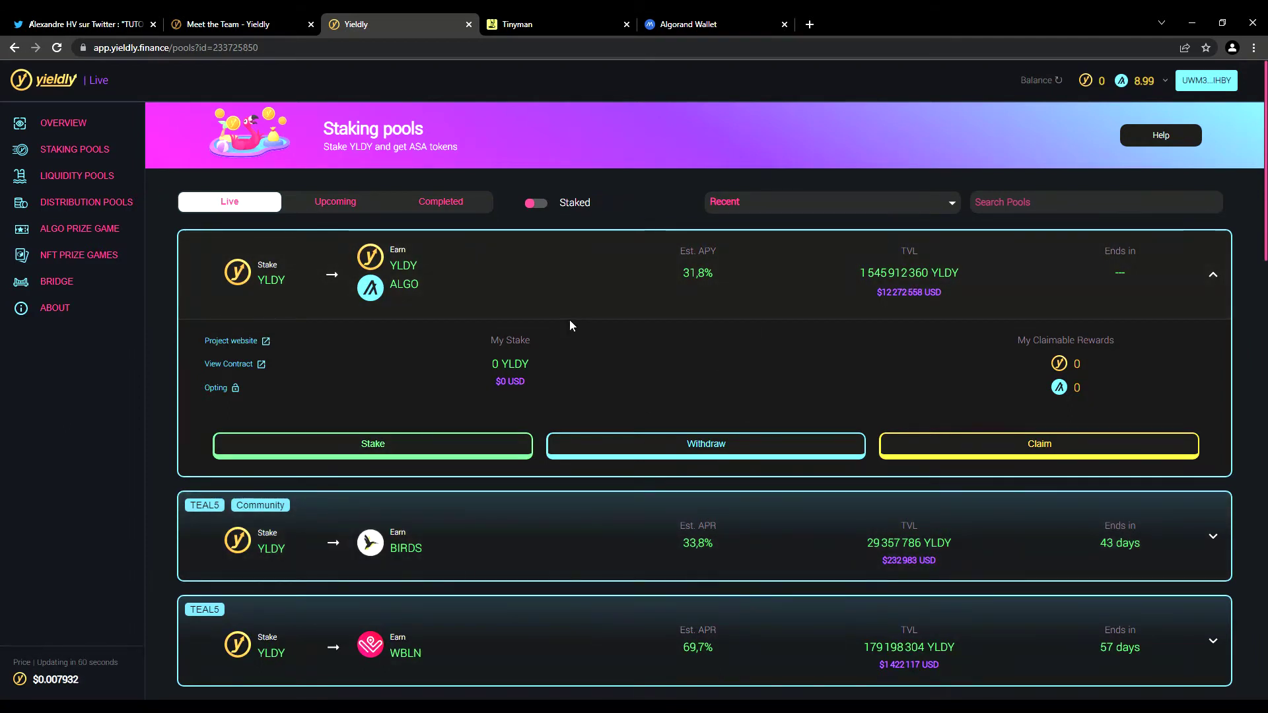
click(402, 452)
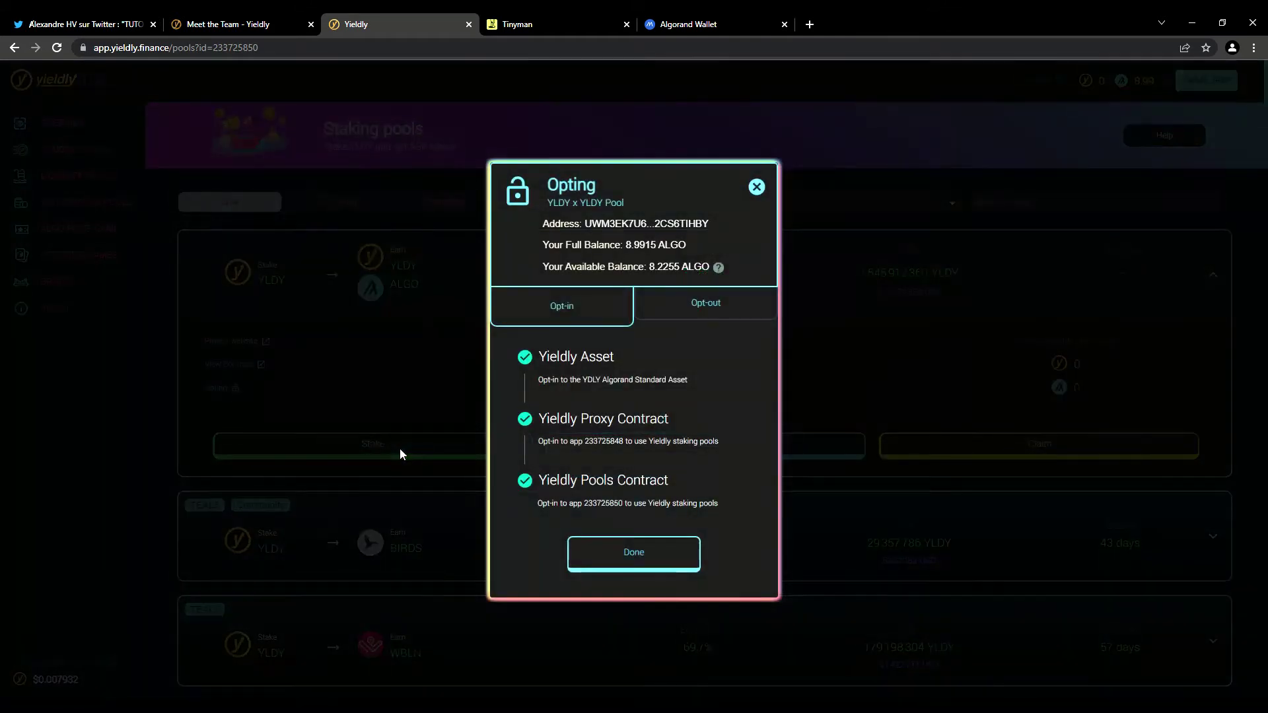
click(650, 562)
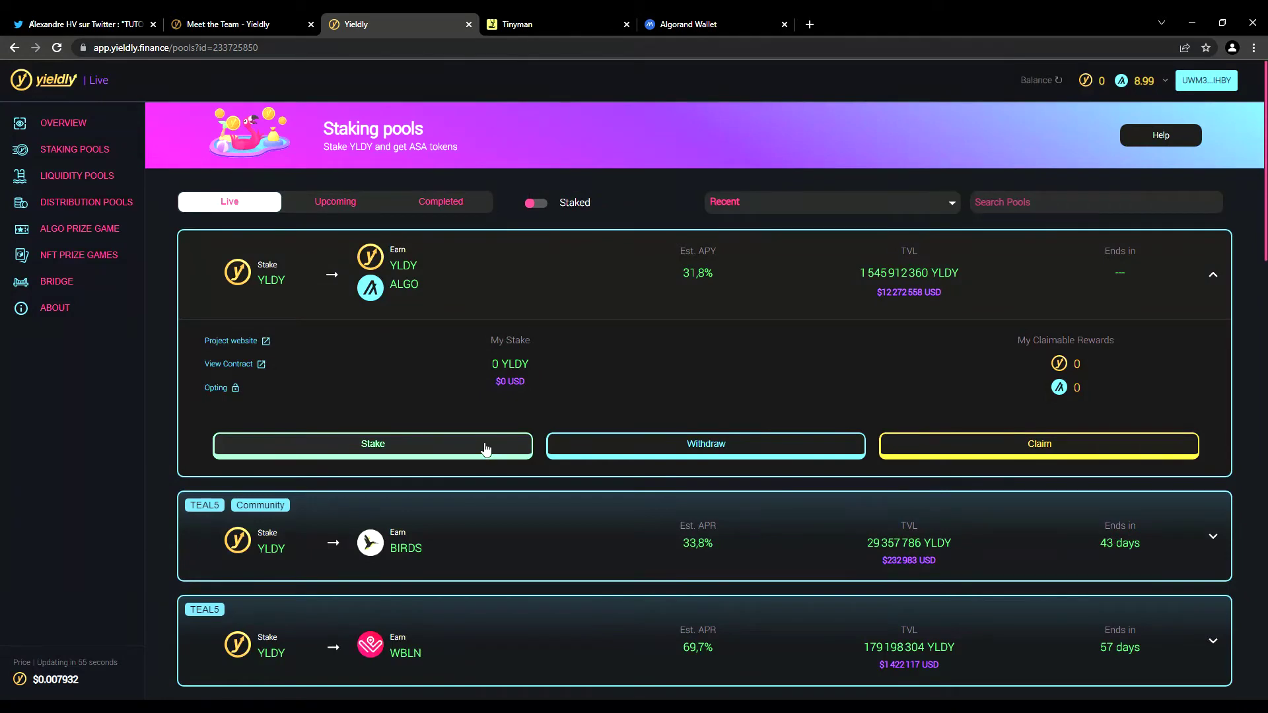
click(485, 449)
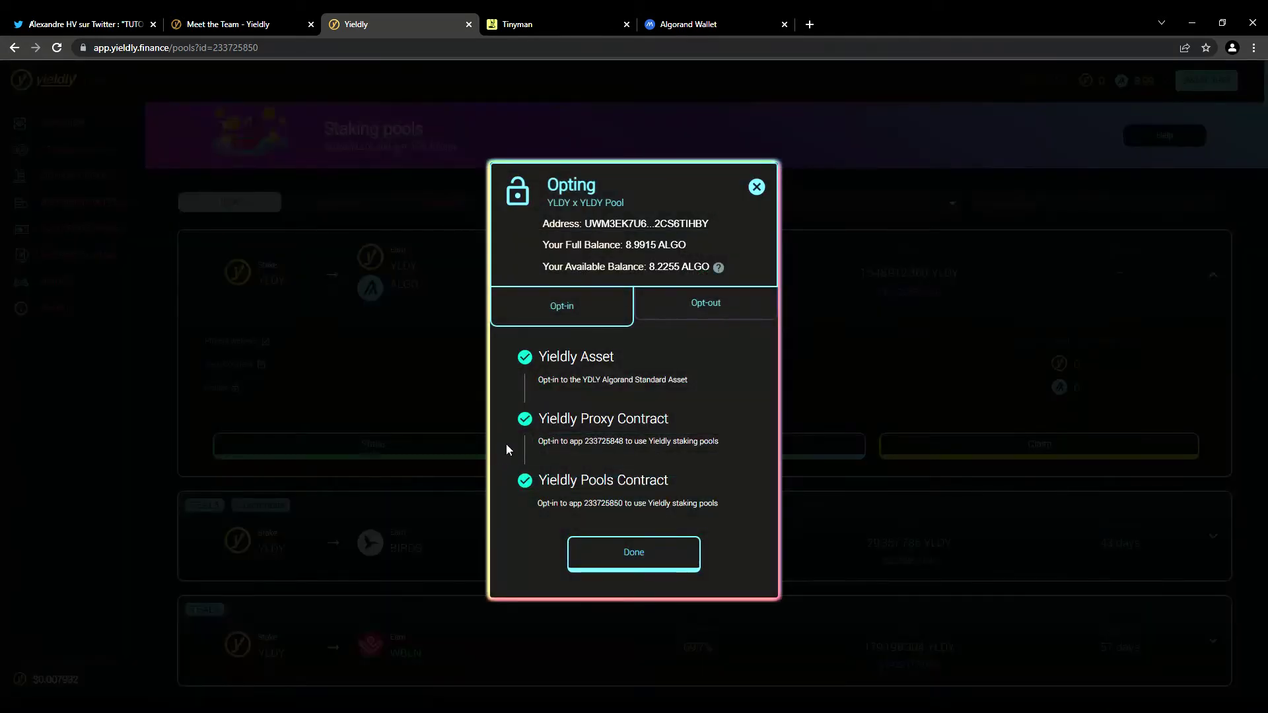
click(652, 561)
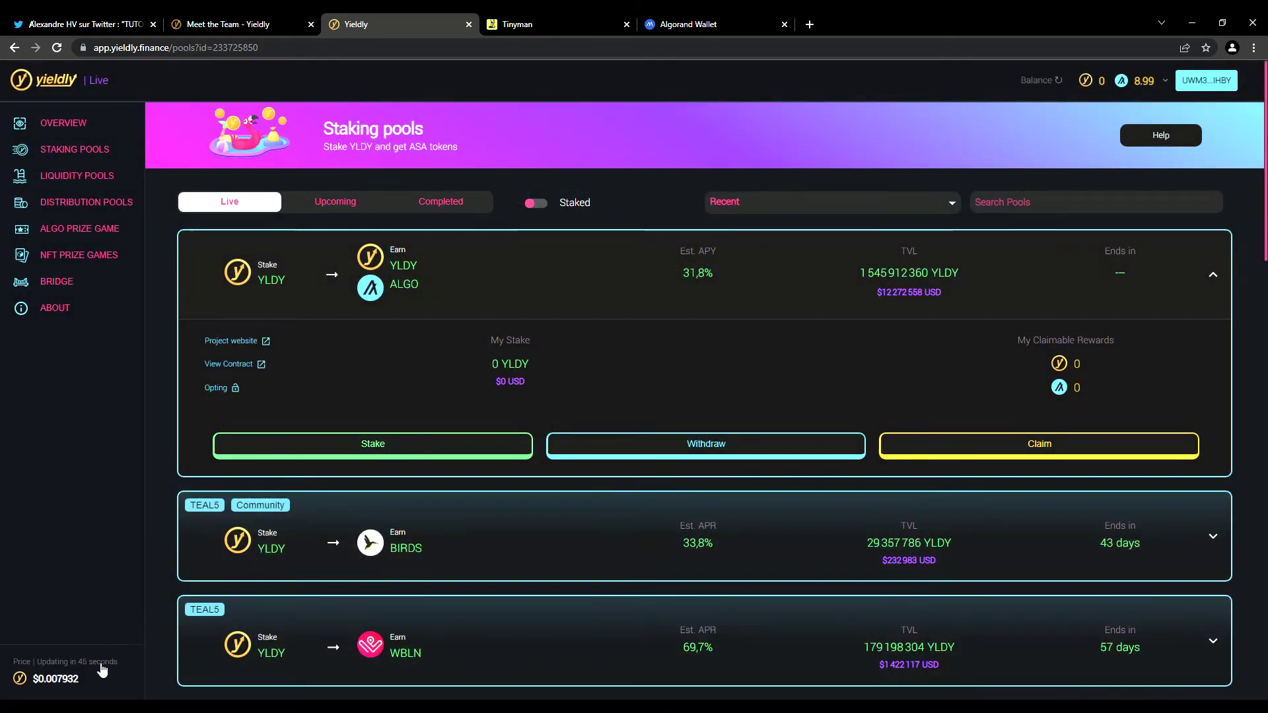
click(475, 449)
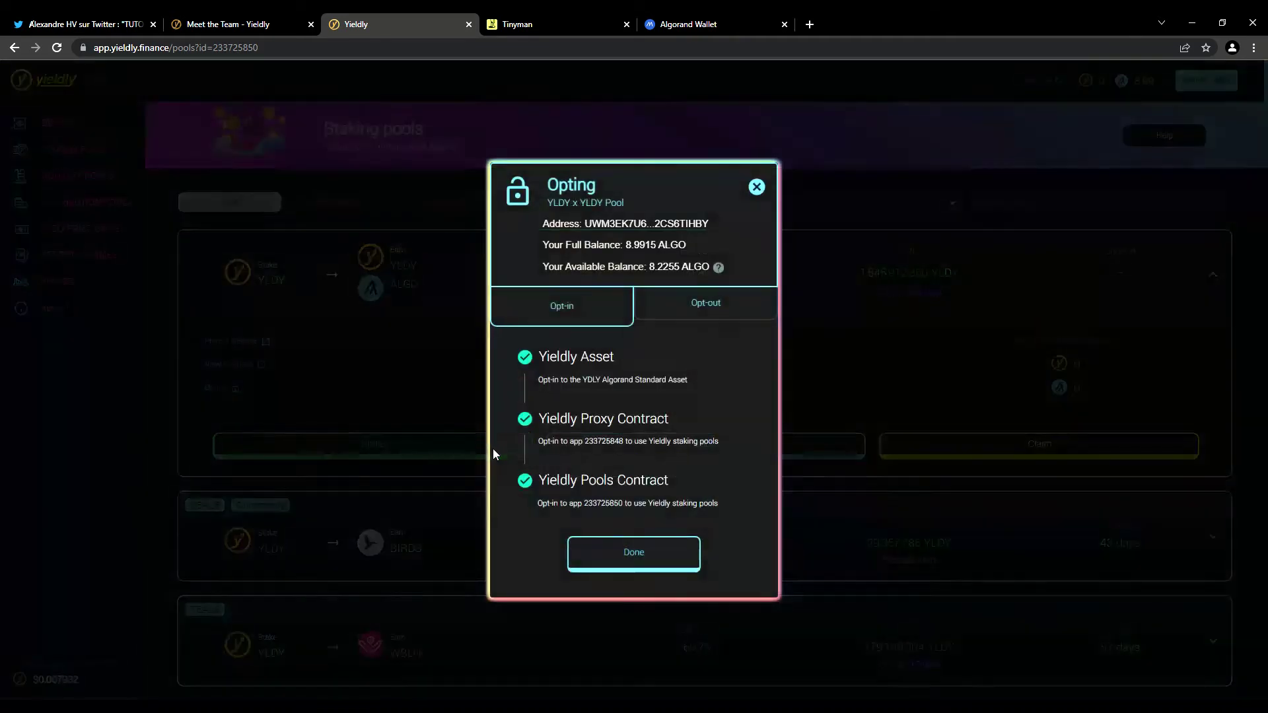
click(757, 186)
Reload the staking pools page and deposit 100% of the wallet's YLDY (114.479011) into the YLDY/ALGO pool
click(58, 49)
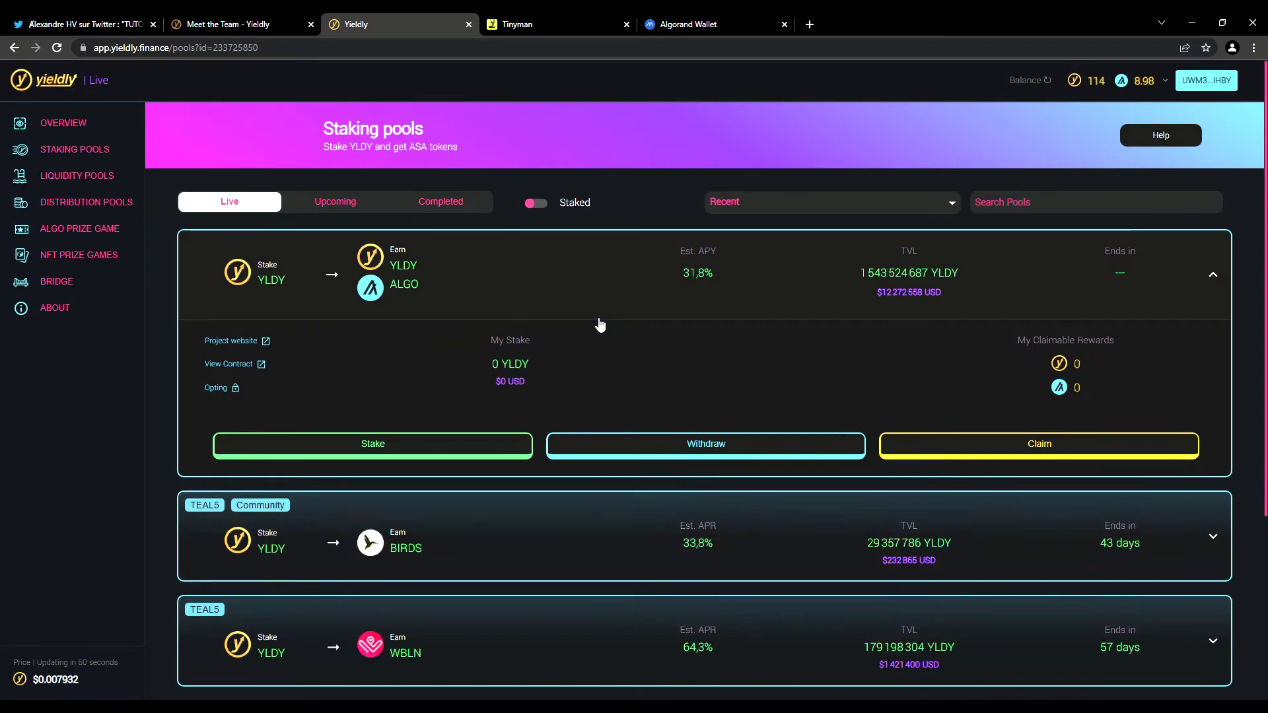
click(428, 447)
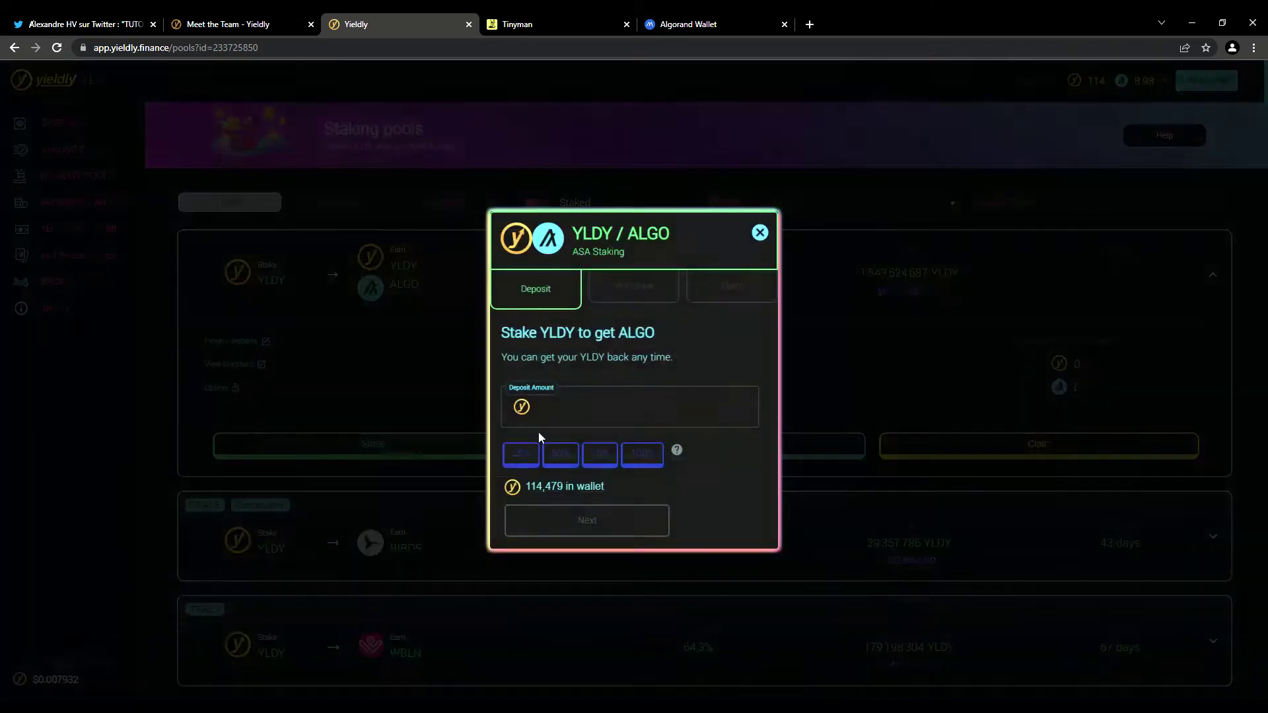
click(644, 454)
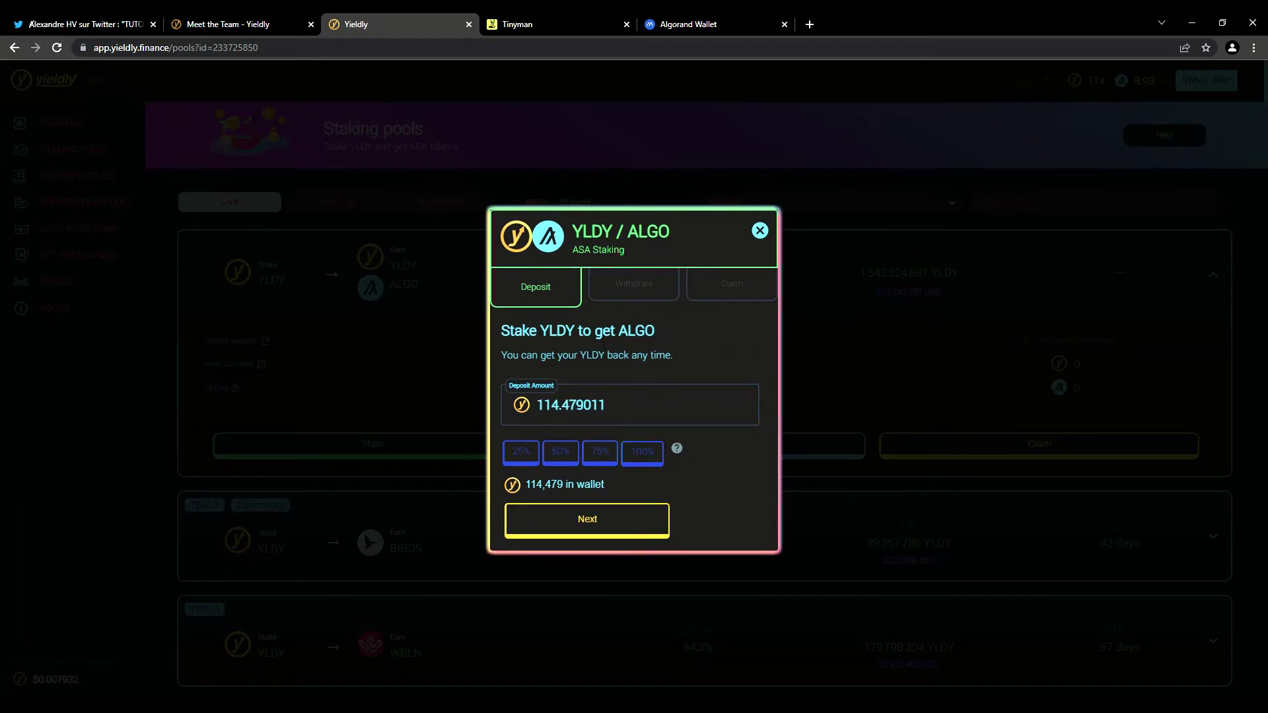
click(638, 521)
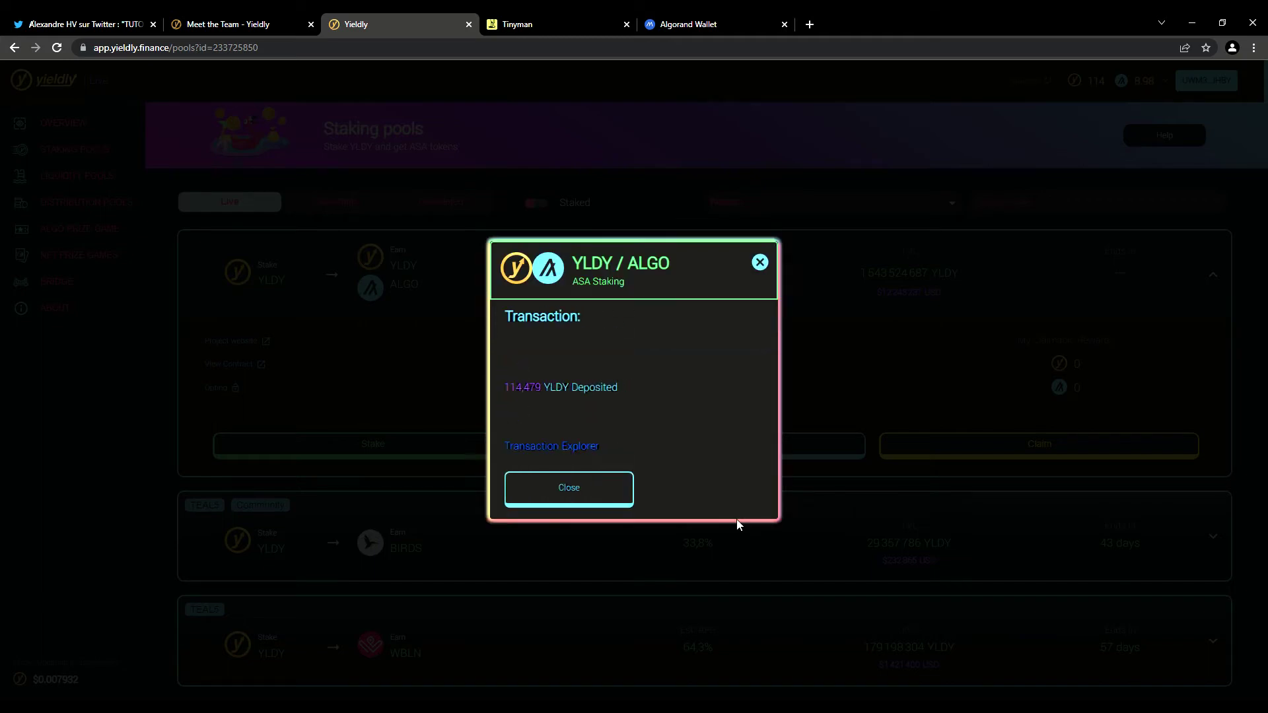
click(570, 490)
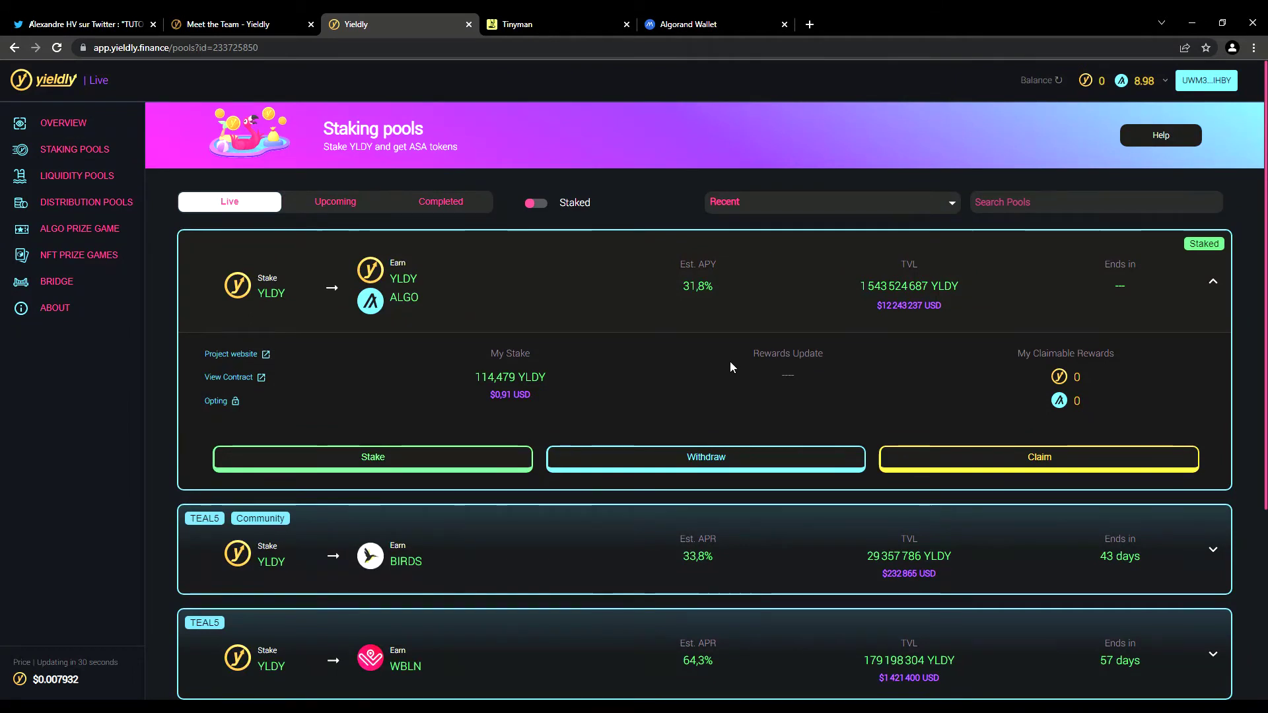
Check the staked amount, rewards update time and reward claim form of the YLDY/ALGO pool
drag(499, 406, 543, 380)
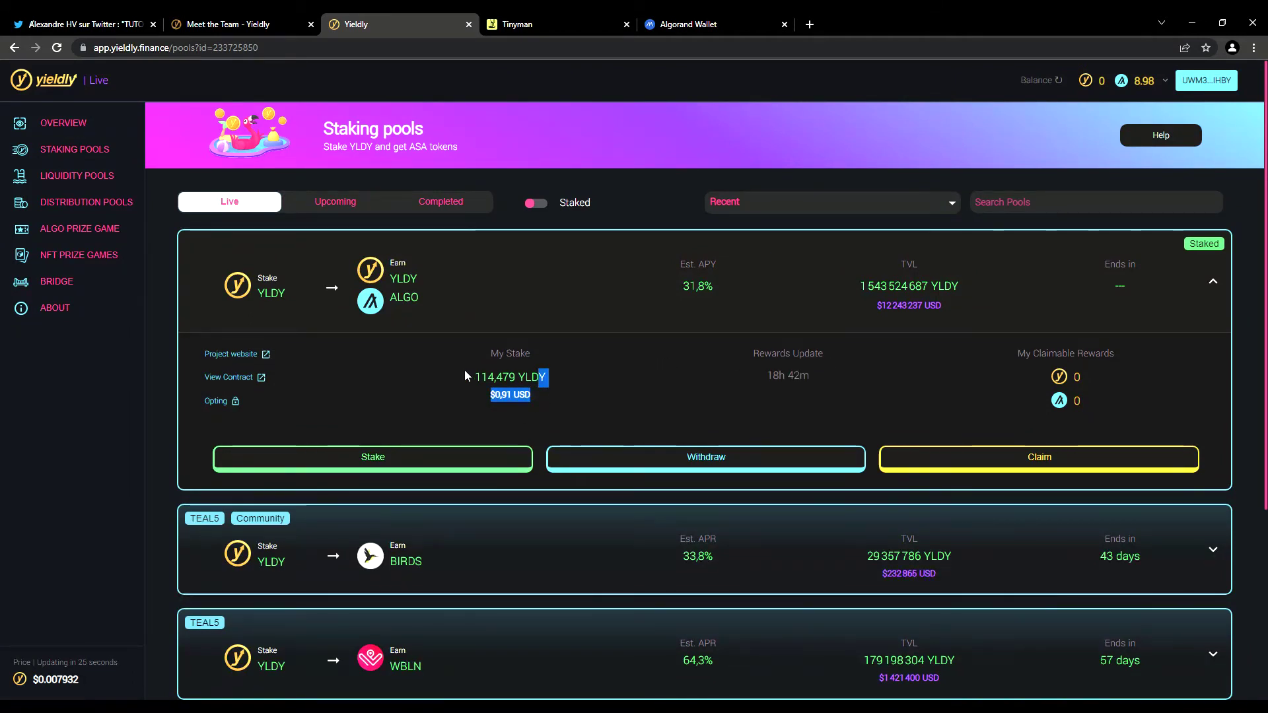
drag(481, 378, 527, 395)
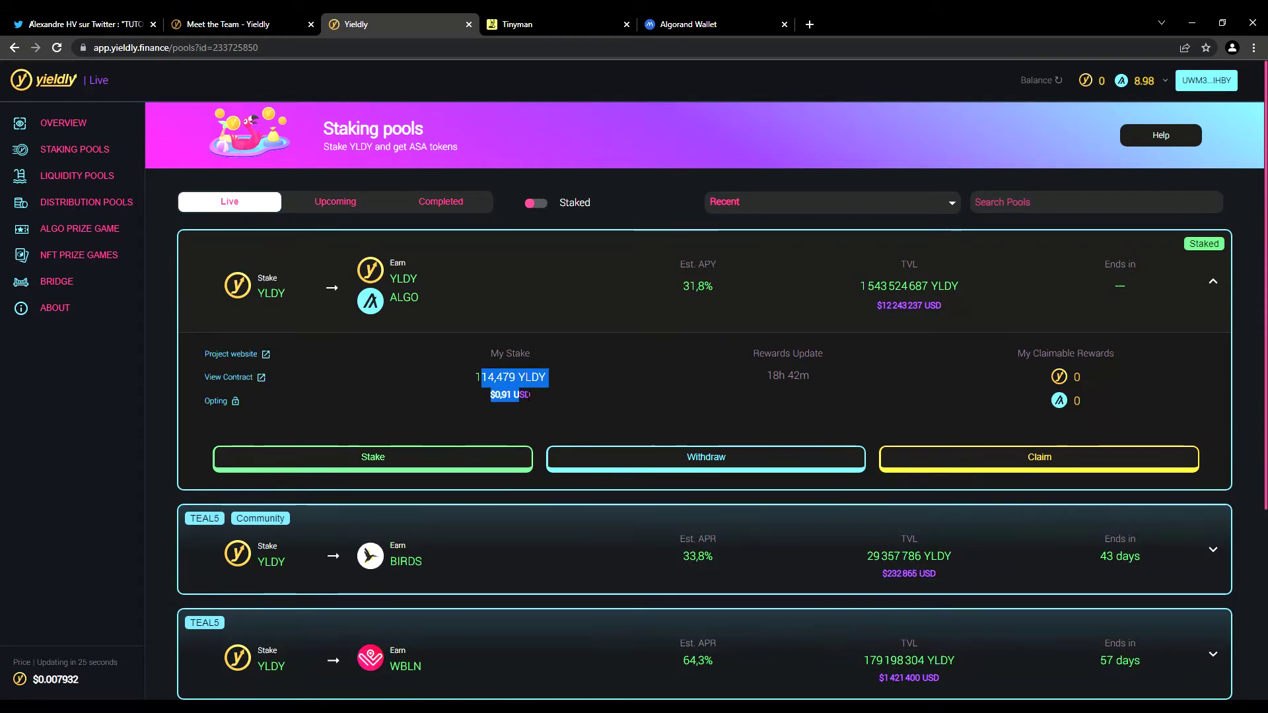
click(679, 297)
click(684, 305)
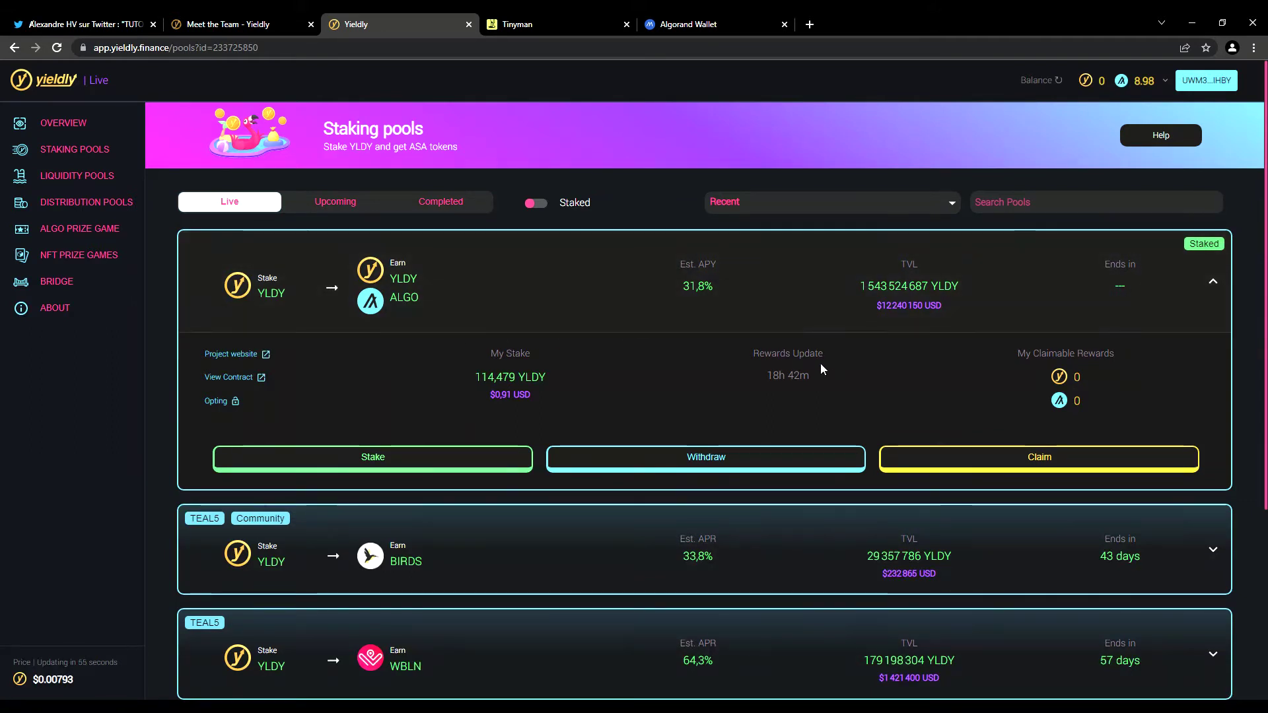
click(1009, 463)
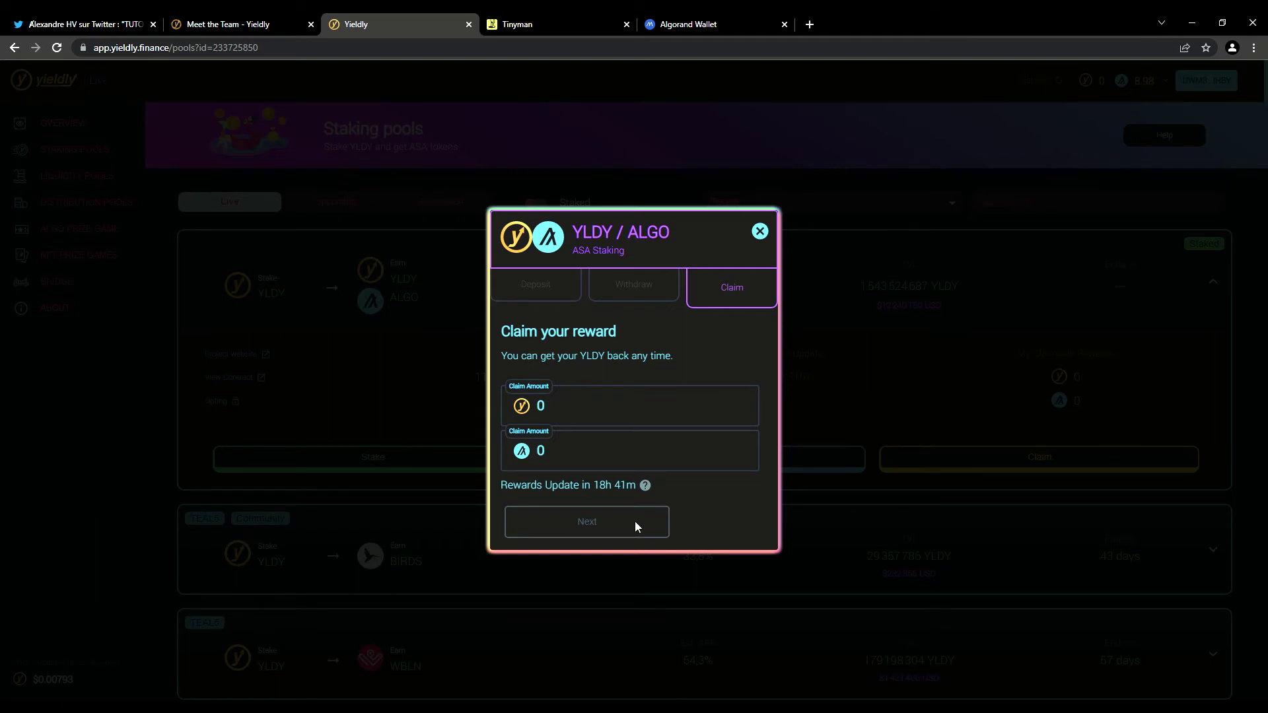
click(762, 234)
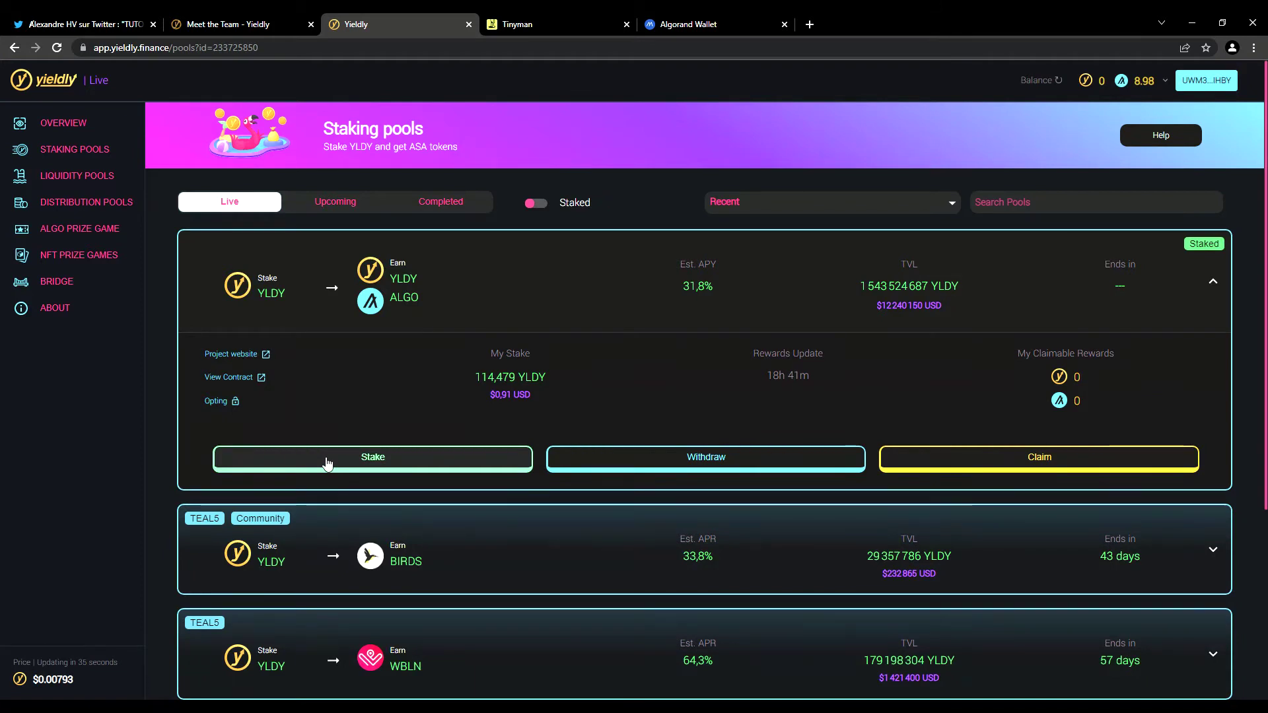
Look over Yieldly's liquidity staking pools and Tinyman's page for providing liquidity
click(74, 176)
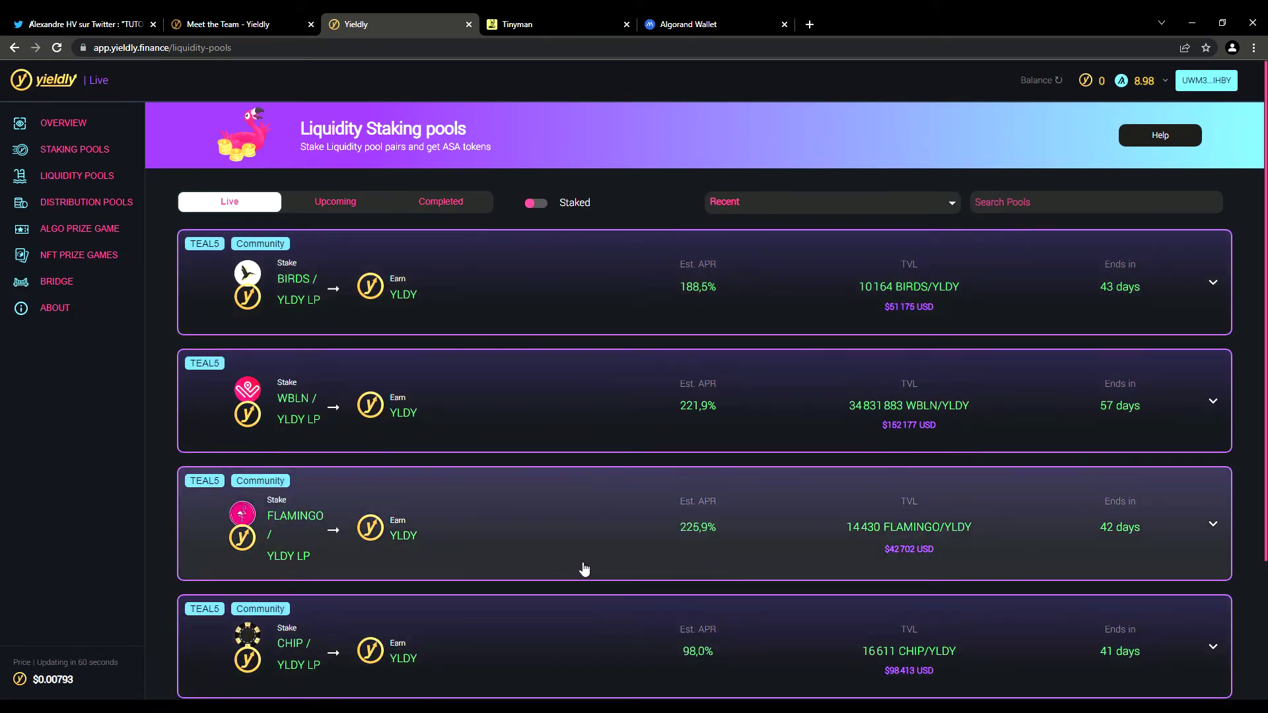
click(529, 25)
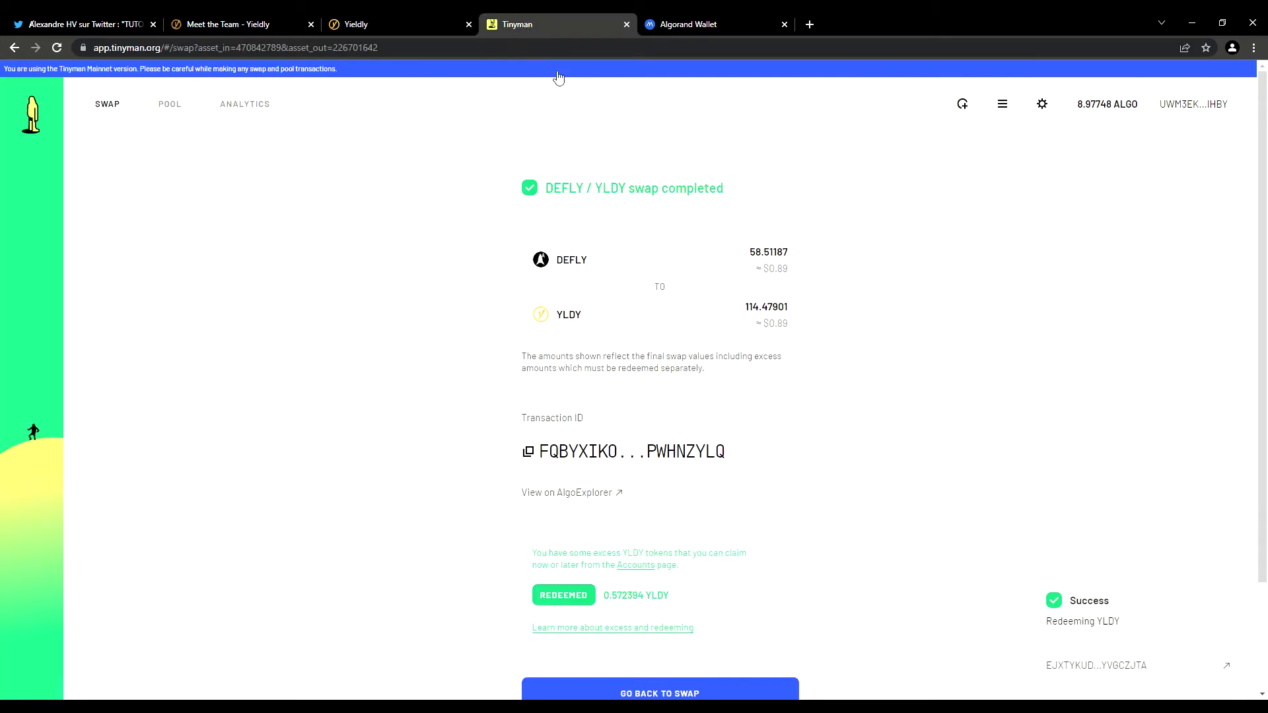
click(169, 103)
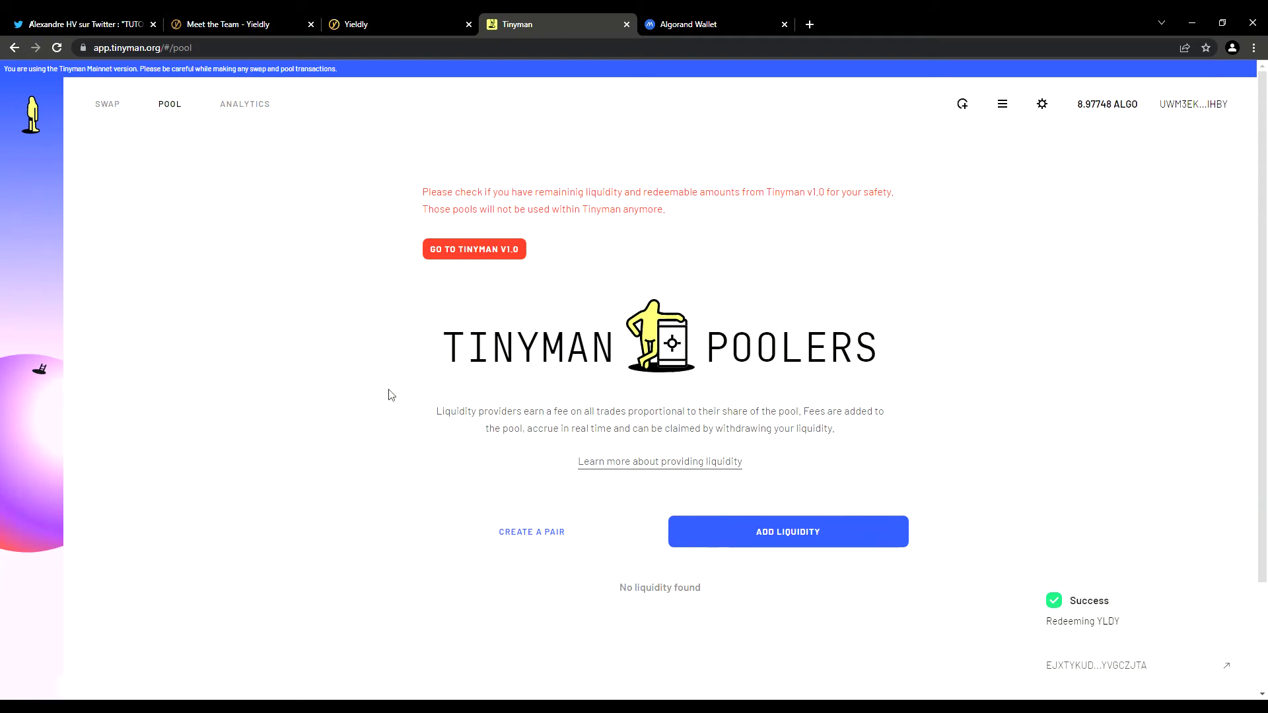
click(390, 15)
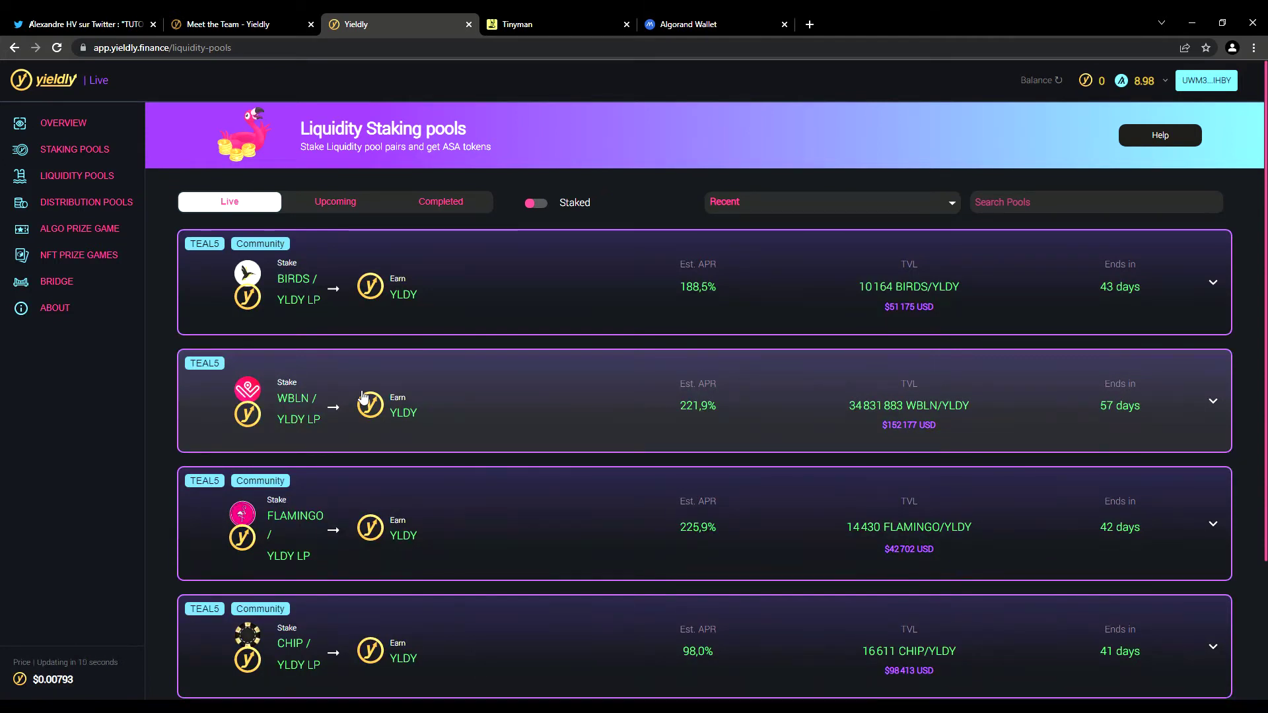
View Yieldly's distribution pools, and set up a swap of 1 ALGO to HEADLINE (HDL) on Tinyman
click(100, 212)
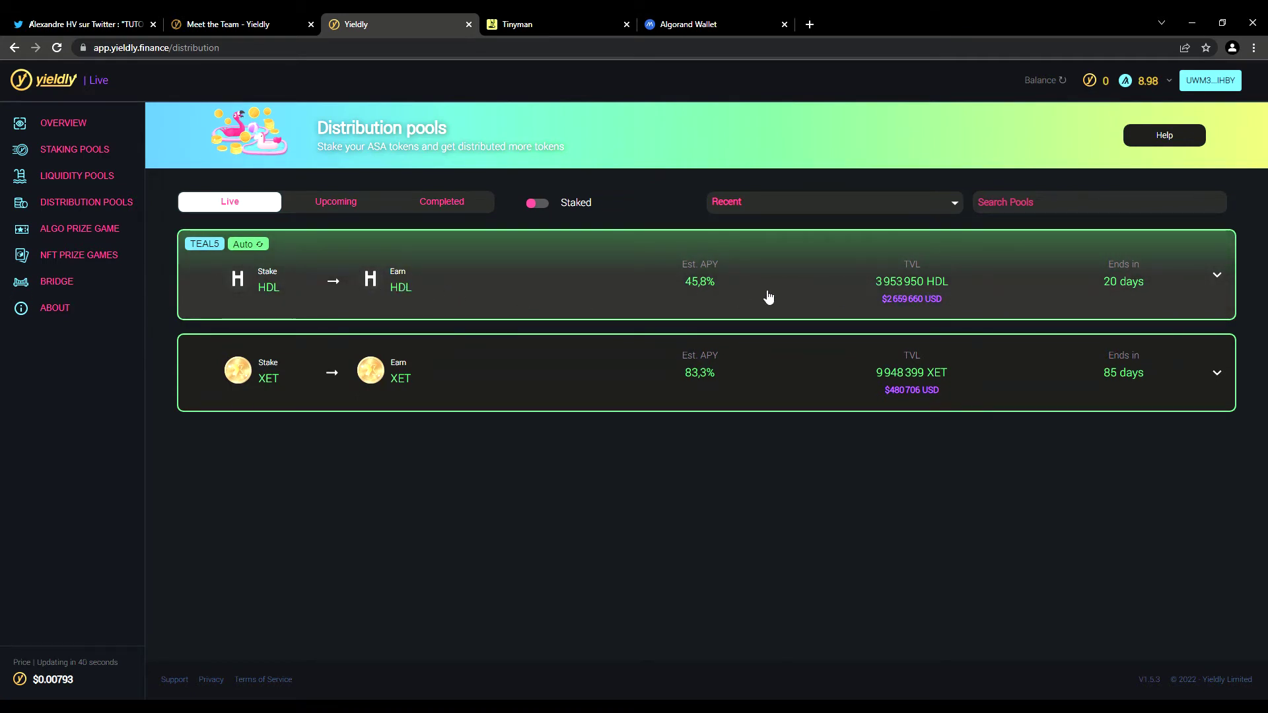
click(559, 25)
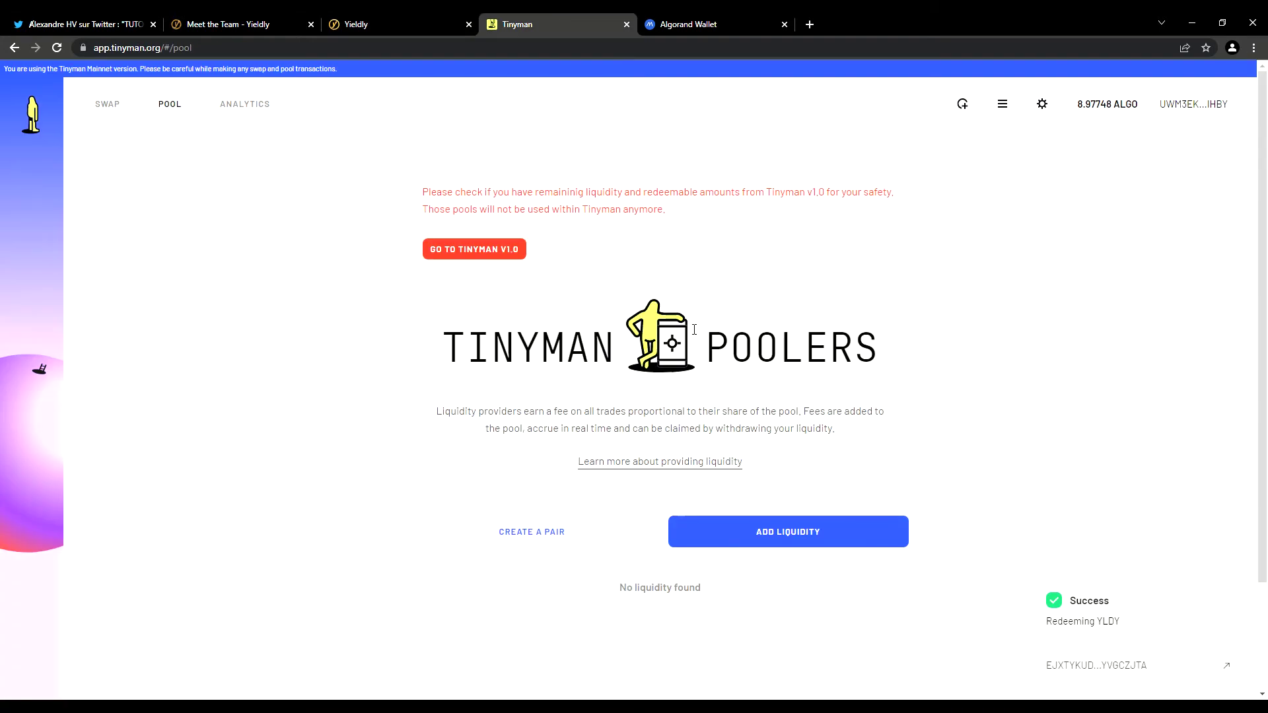
click(109, 104)
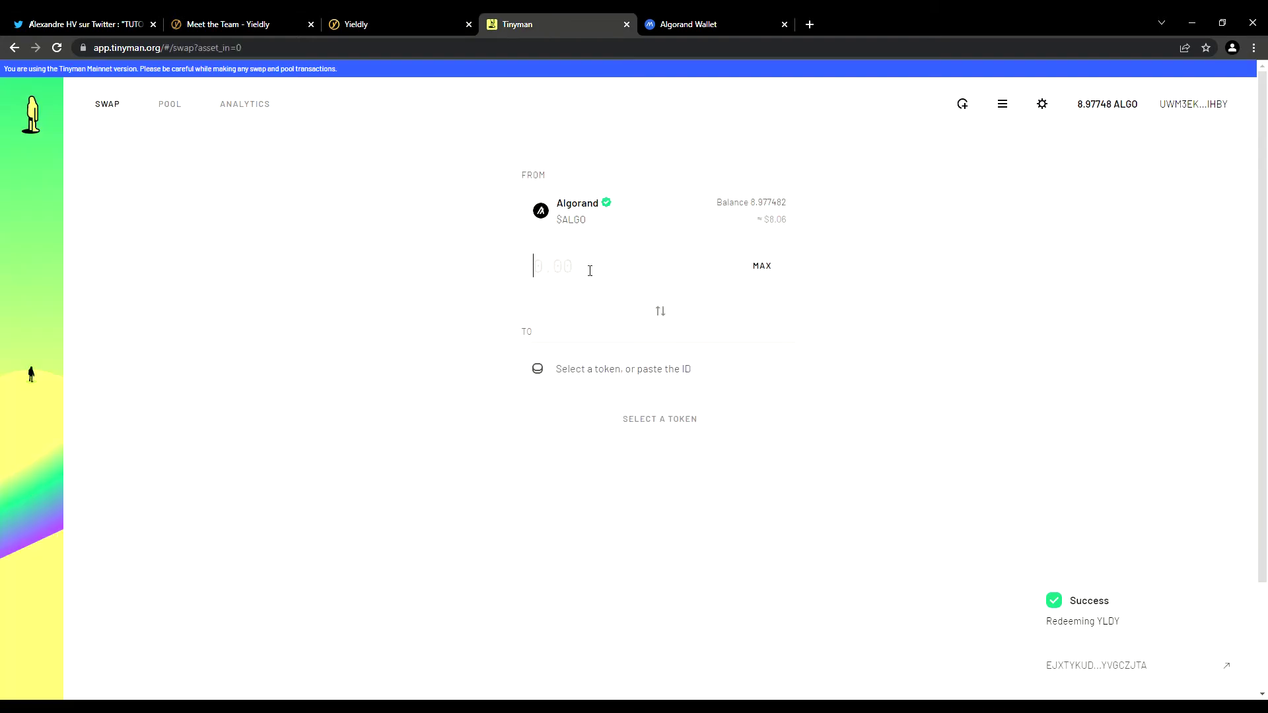
click(609, 374)
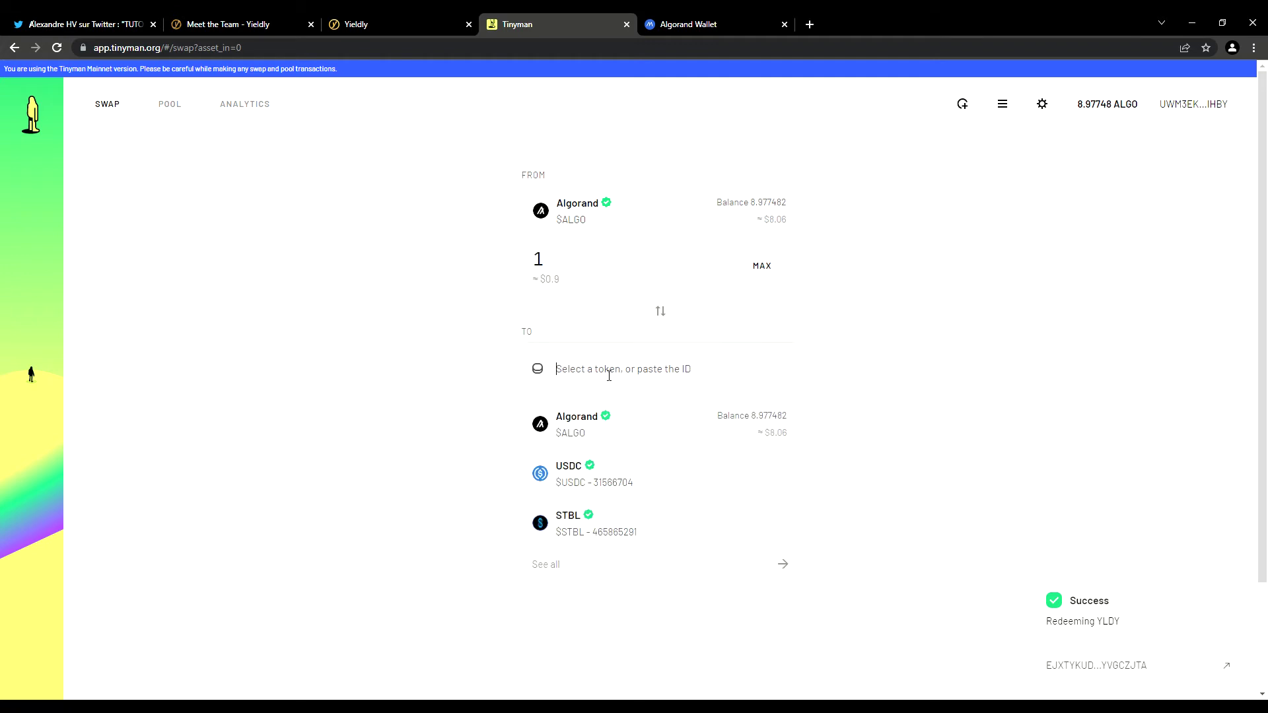
text(HDL)
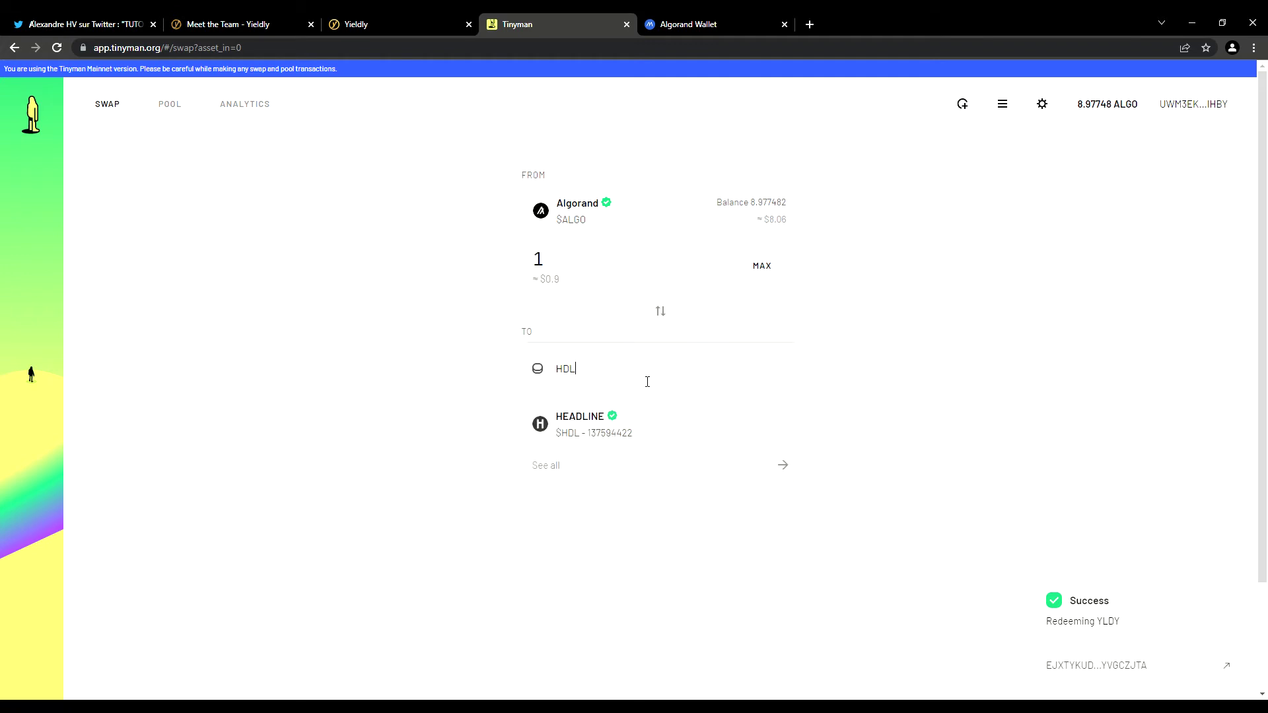
click(639, 407)
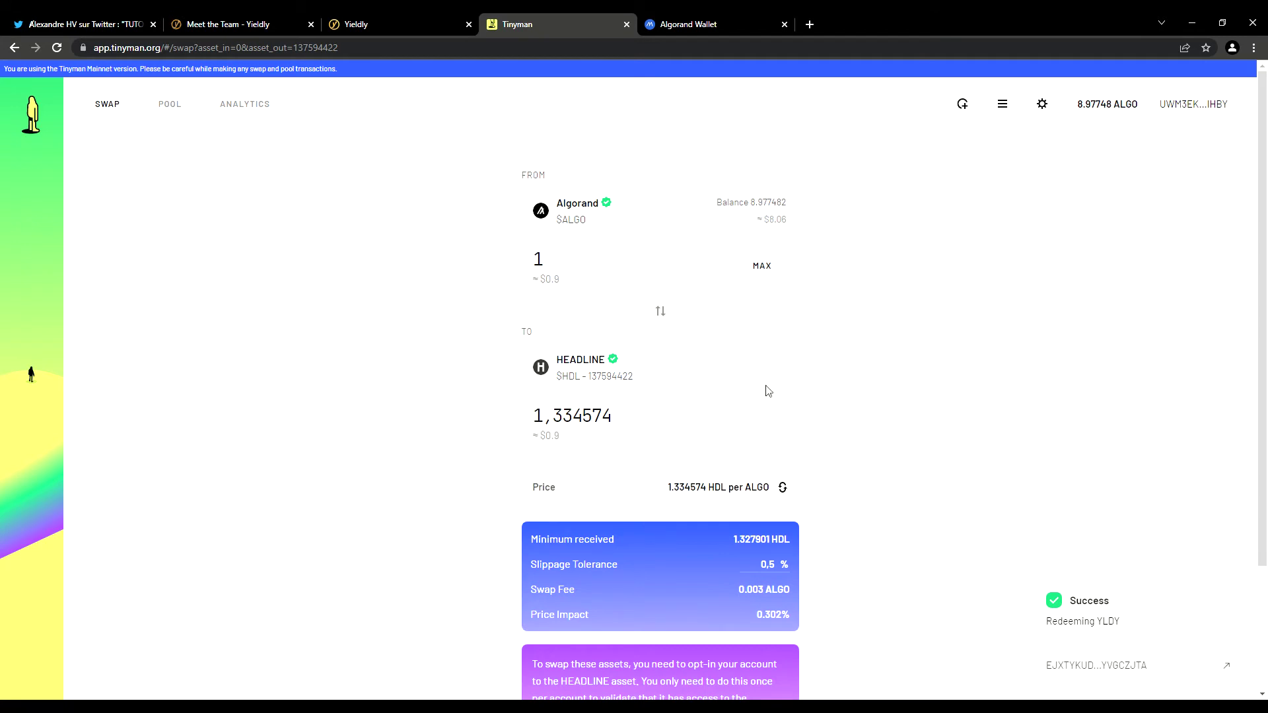
Opt the wallet in to the HEADLINE asset on Tinyman and confirm the swap of 1 ALGO to HDL
scroll(822, 460, down, 2)
scroll(822, 460, down, 1)
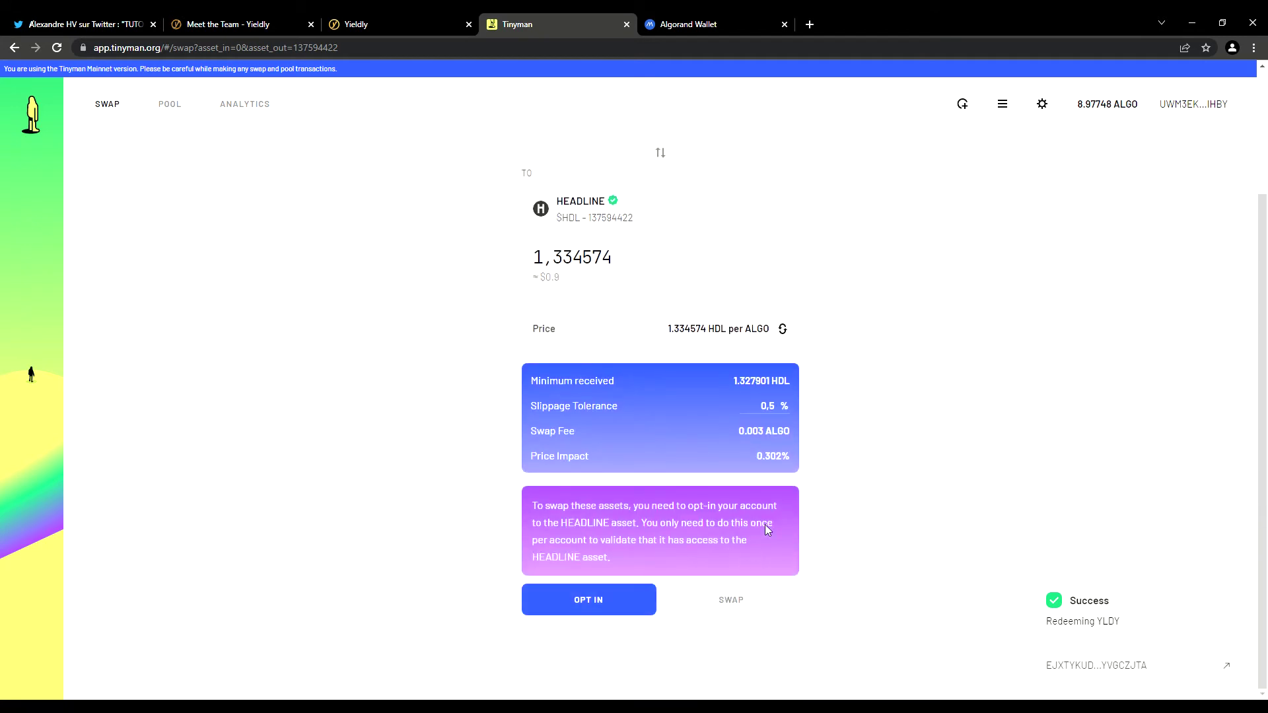
click(596, 606)
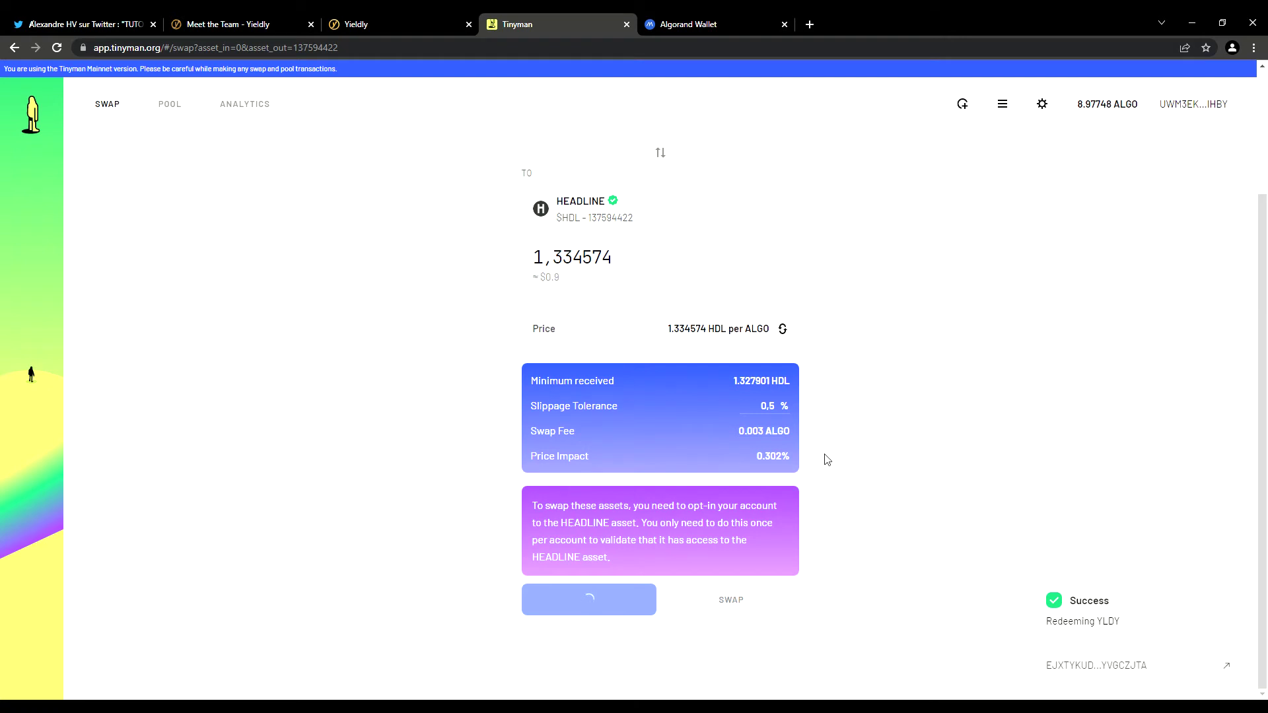
click(654, 523)
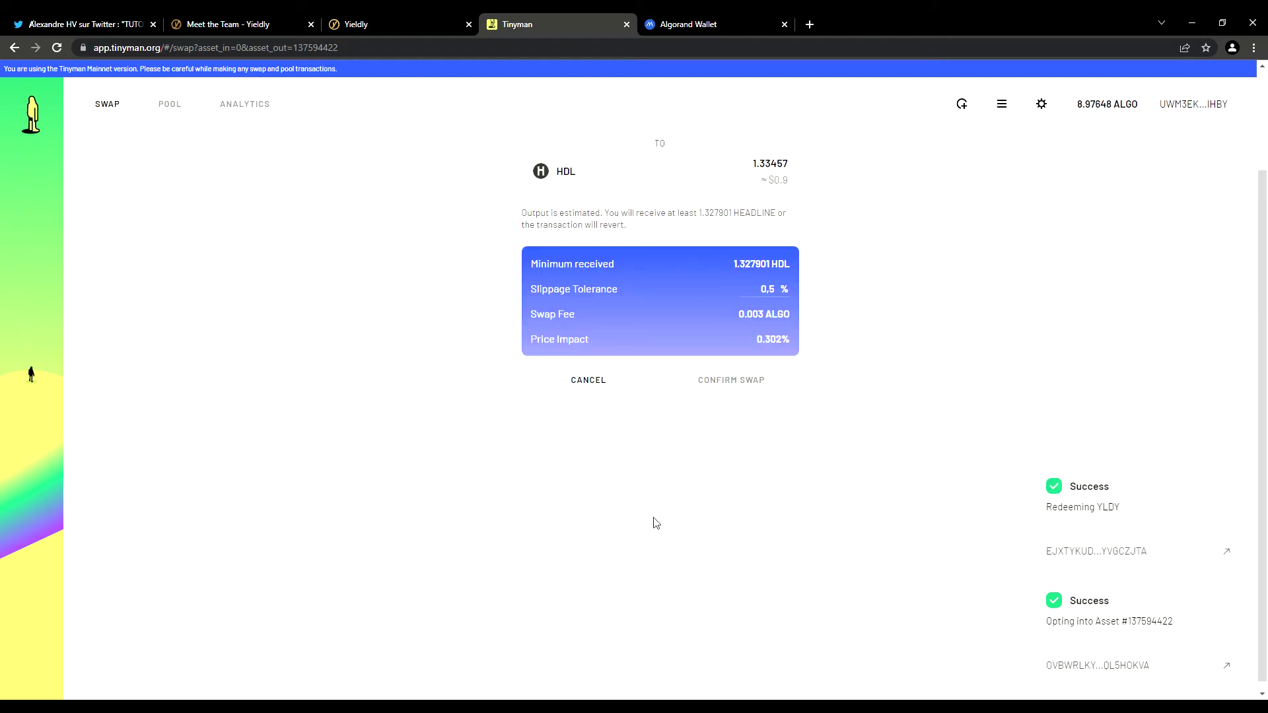
click(726, 392)
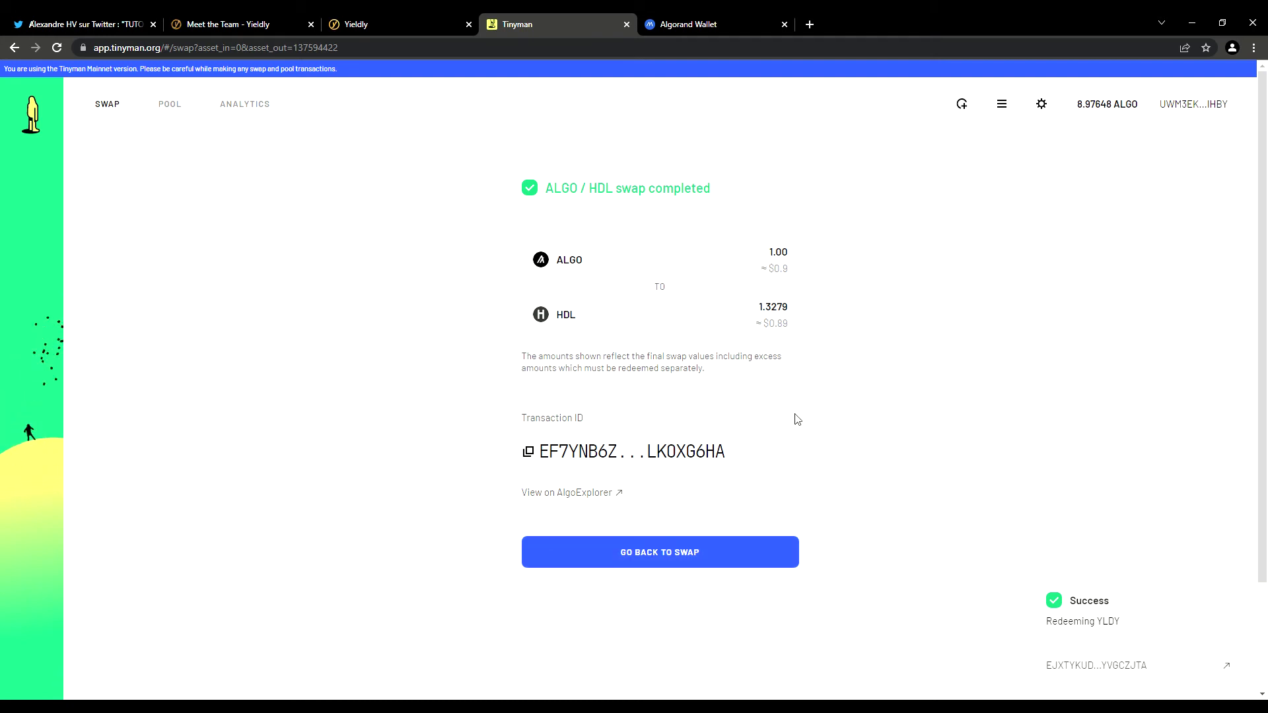
scroll(797, 419, down, 2)
scroll(760, 426, up, 2)
Switch to Yieldly, reload the distribution pools and opt in to the HDL pool's Yieldly Pools Contract
click(238, 25)
click(350, 25)
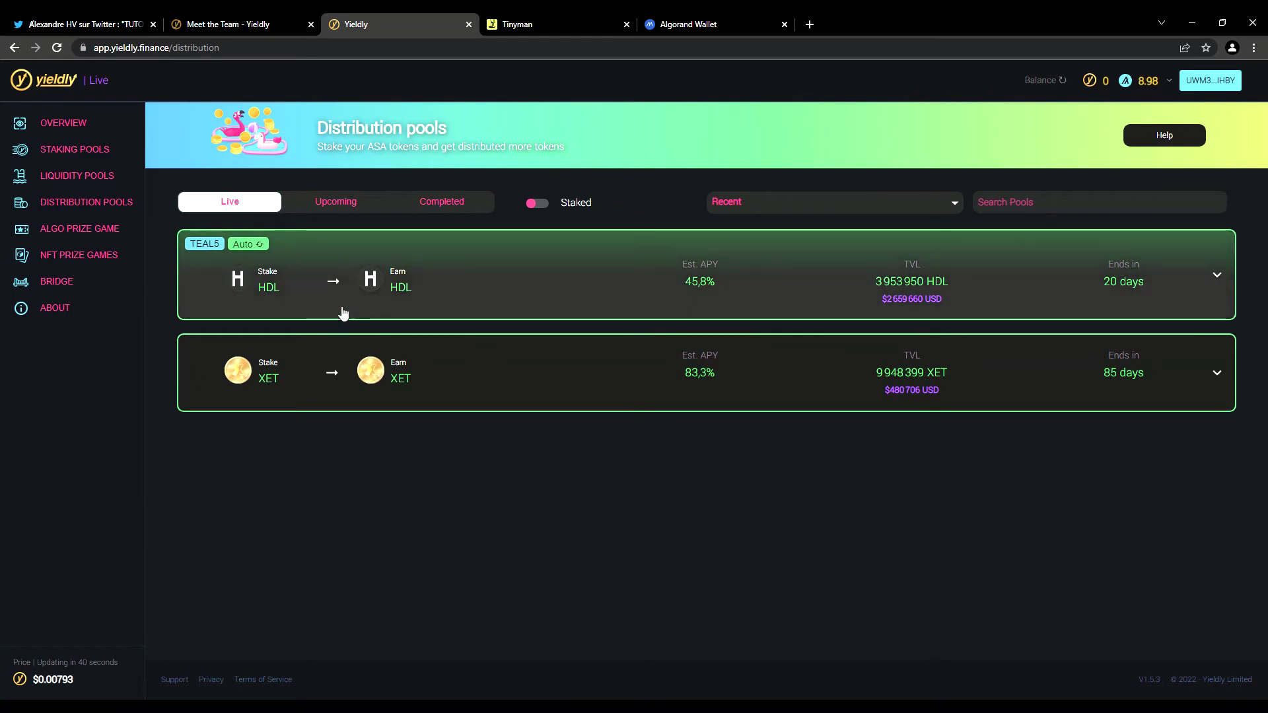
click(57, 48)
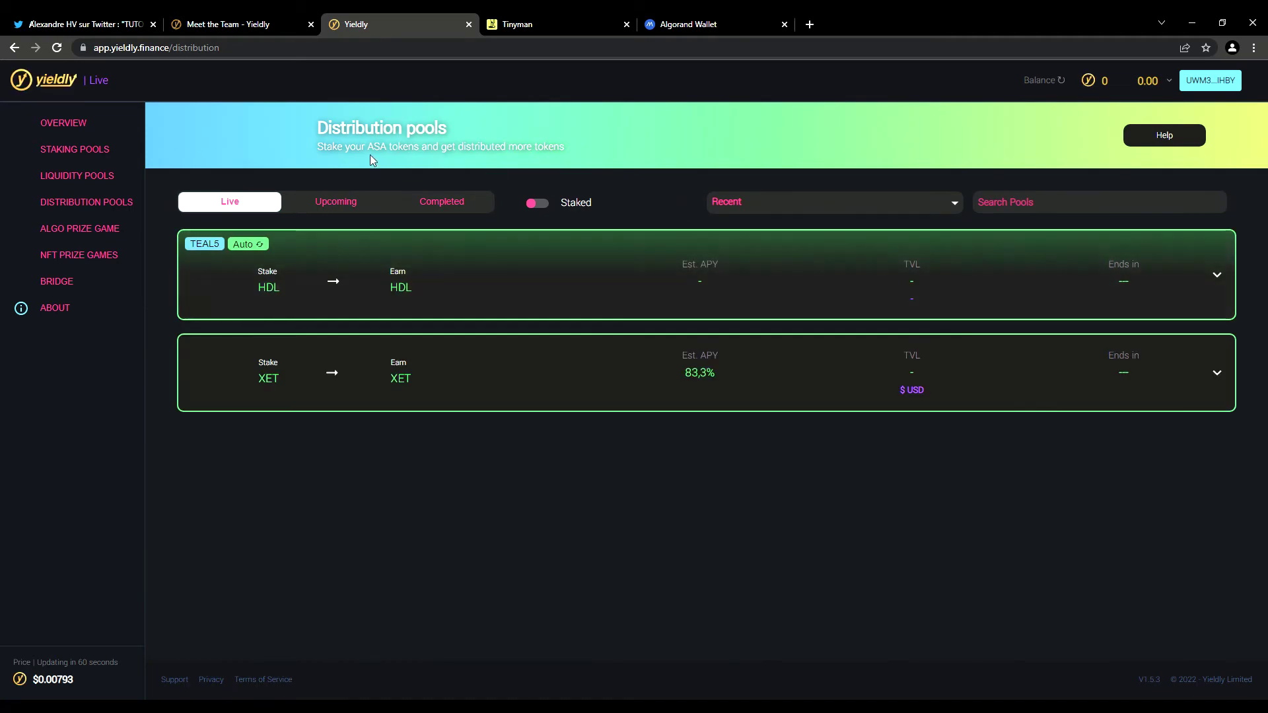
click(361, 285)
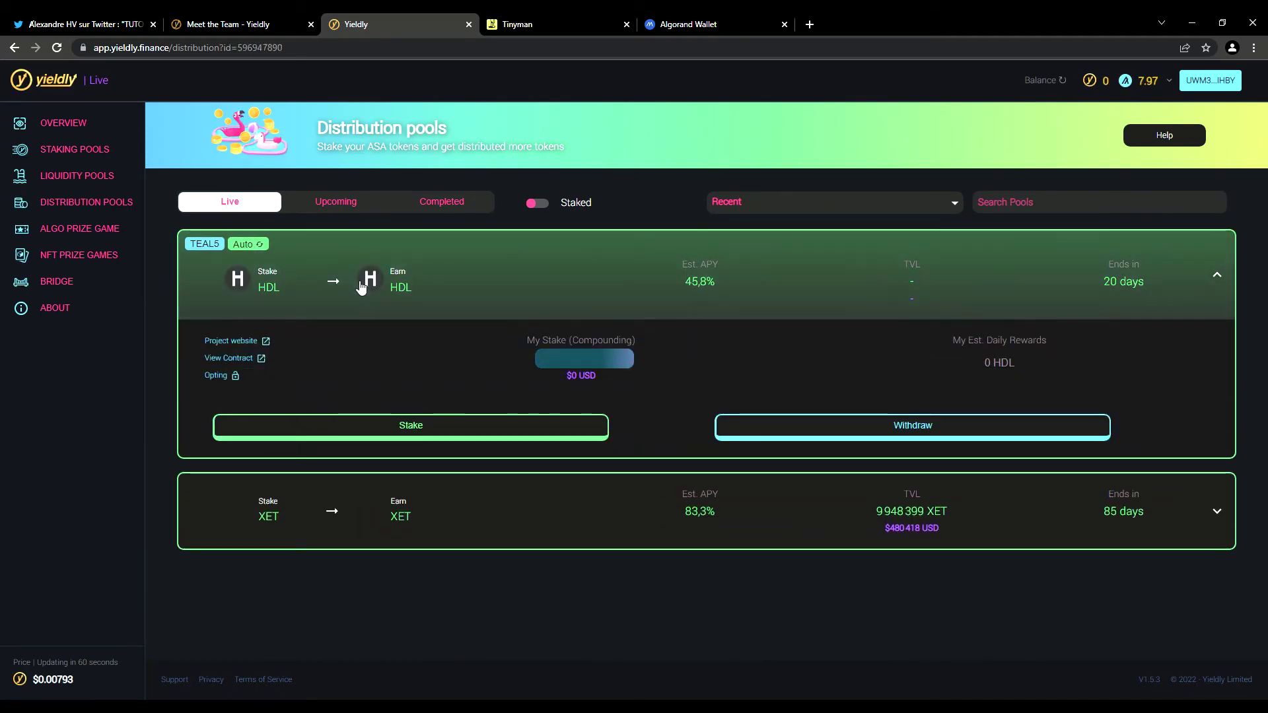
click(437, 428)
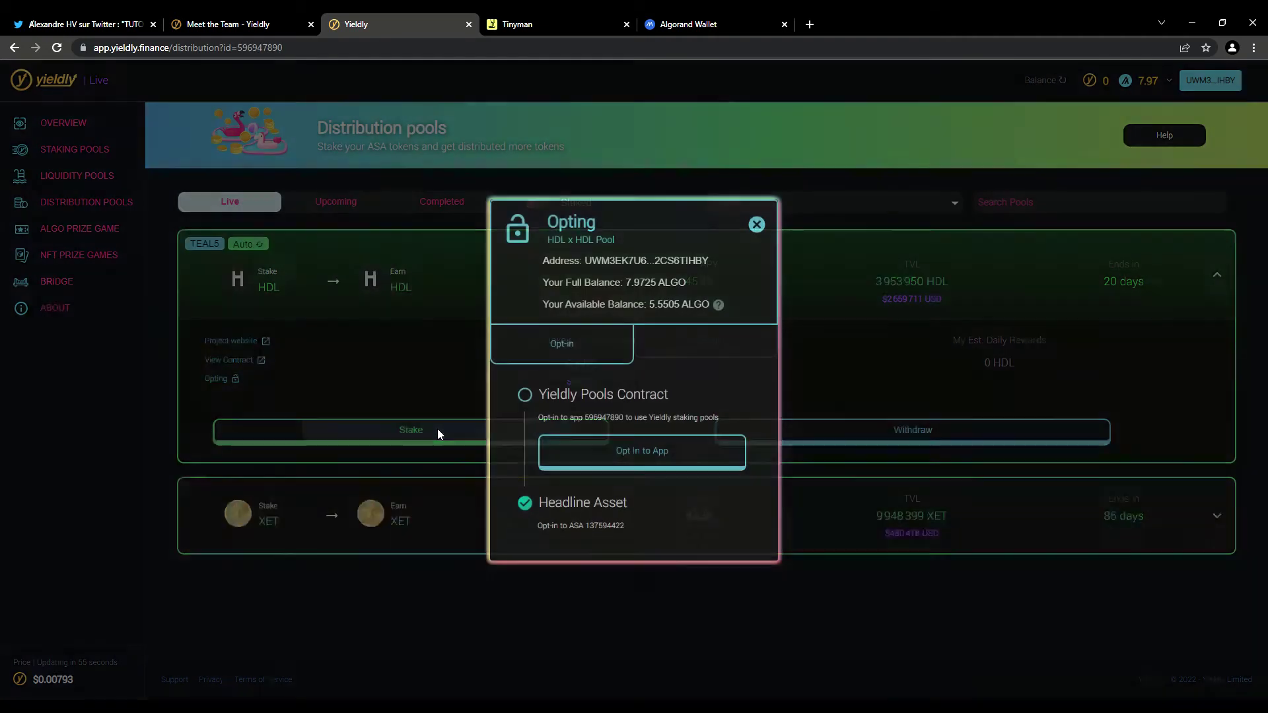
click(679, 453)
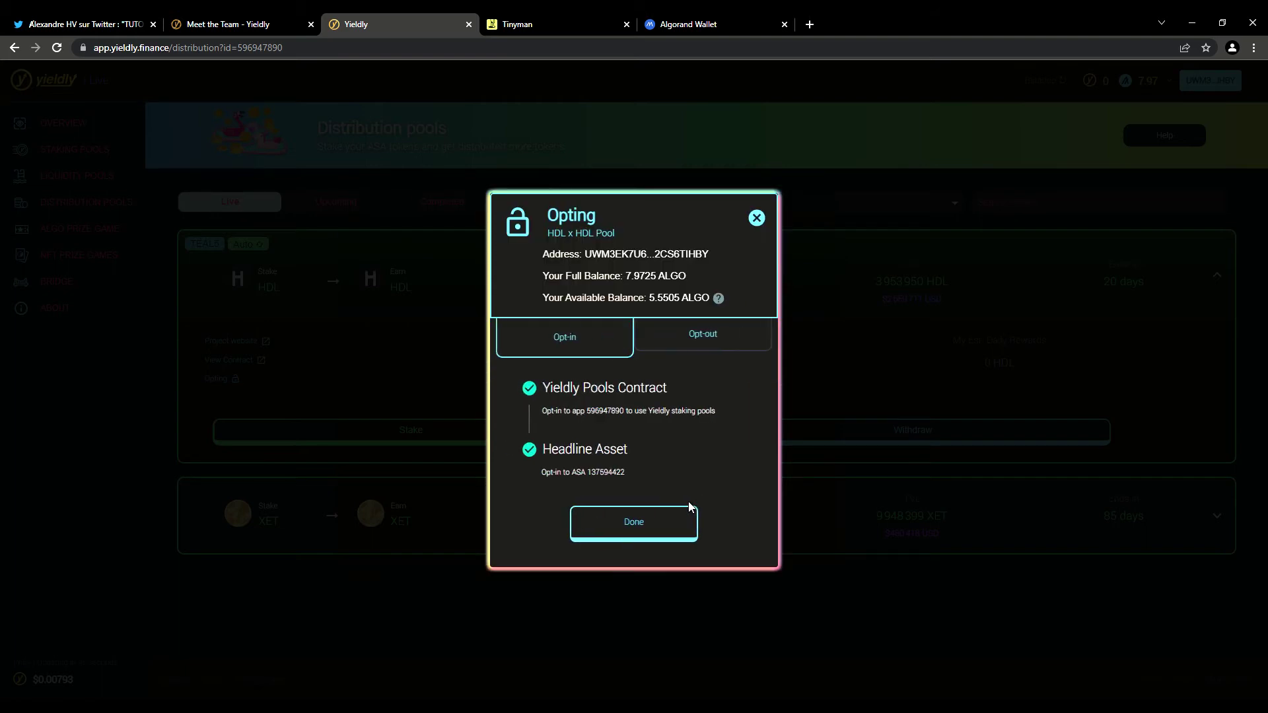
click(699, 538)
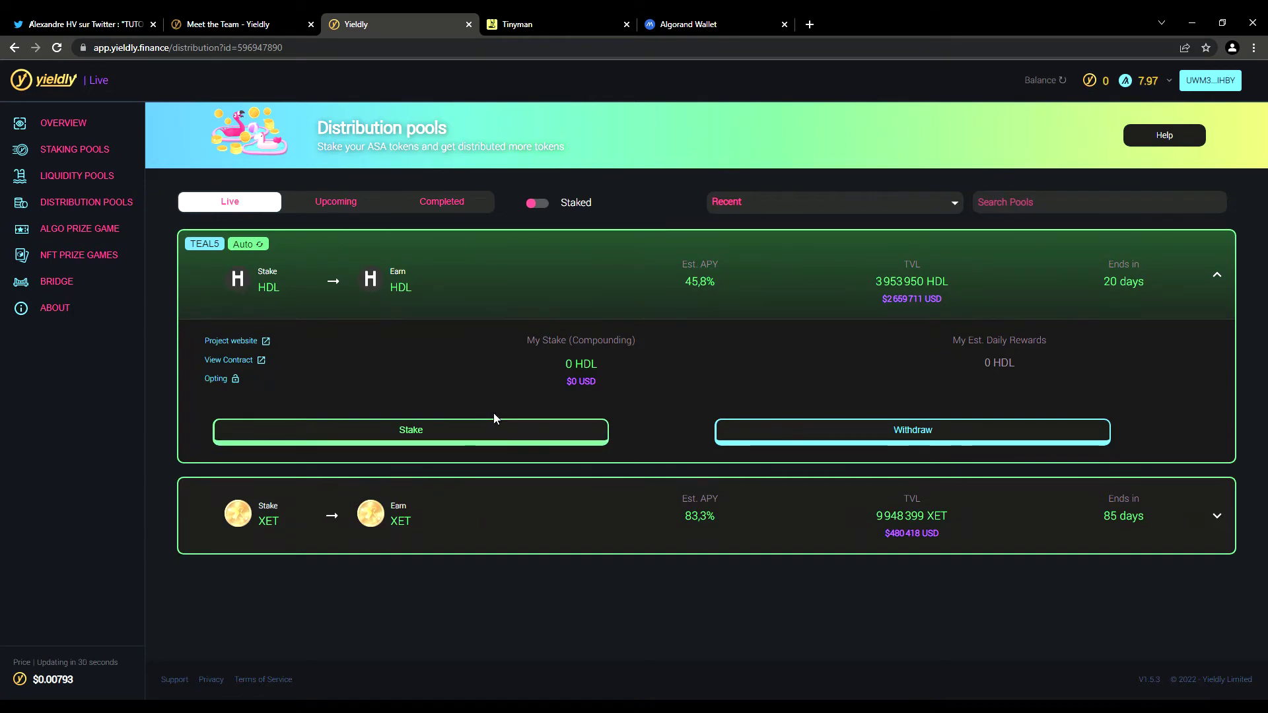
Stake 100% of the wallet's HDL (1.327901) in the auto-compounding HDL x HDL pool
click(411, 444)
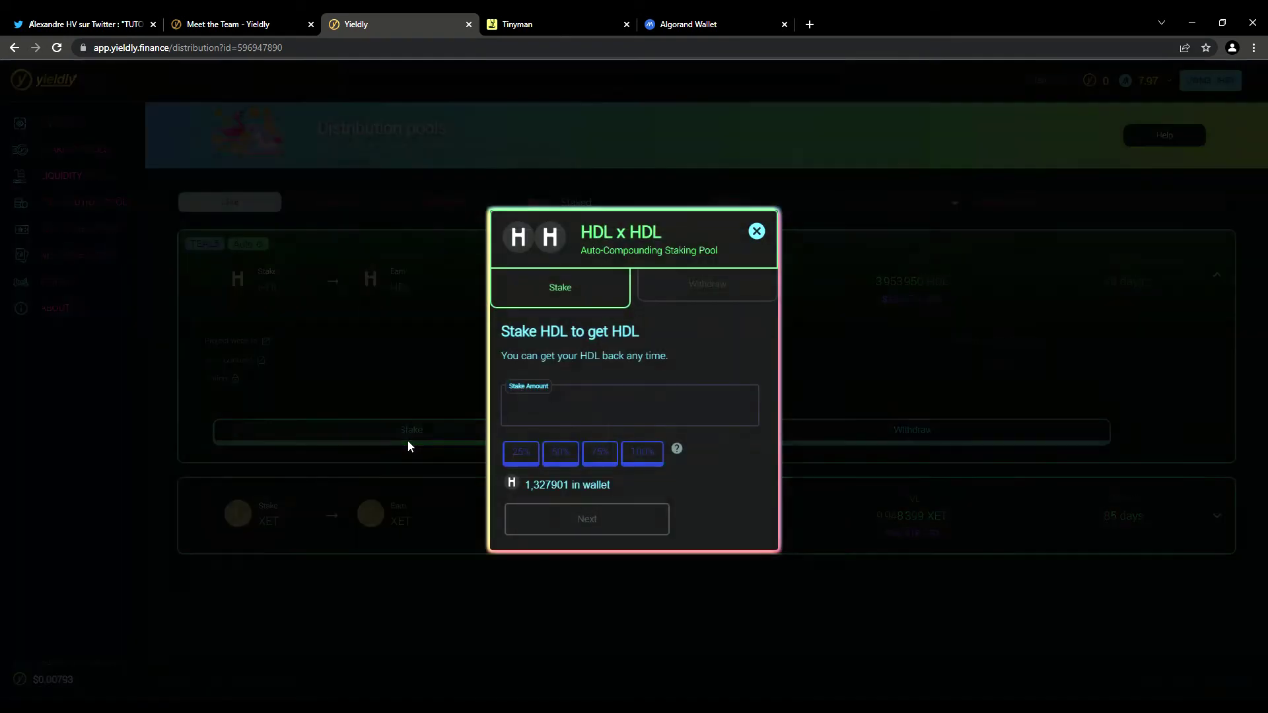
click(643, 456)
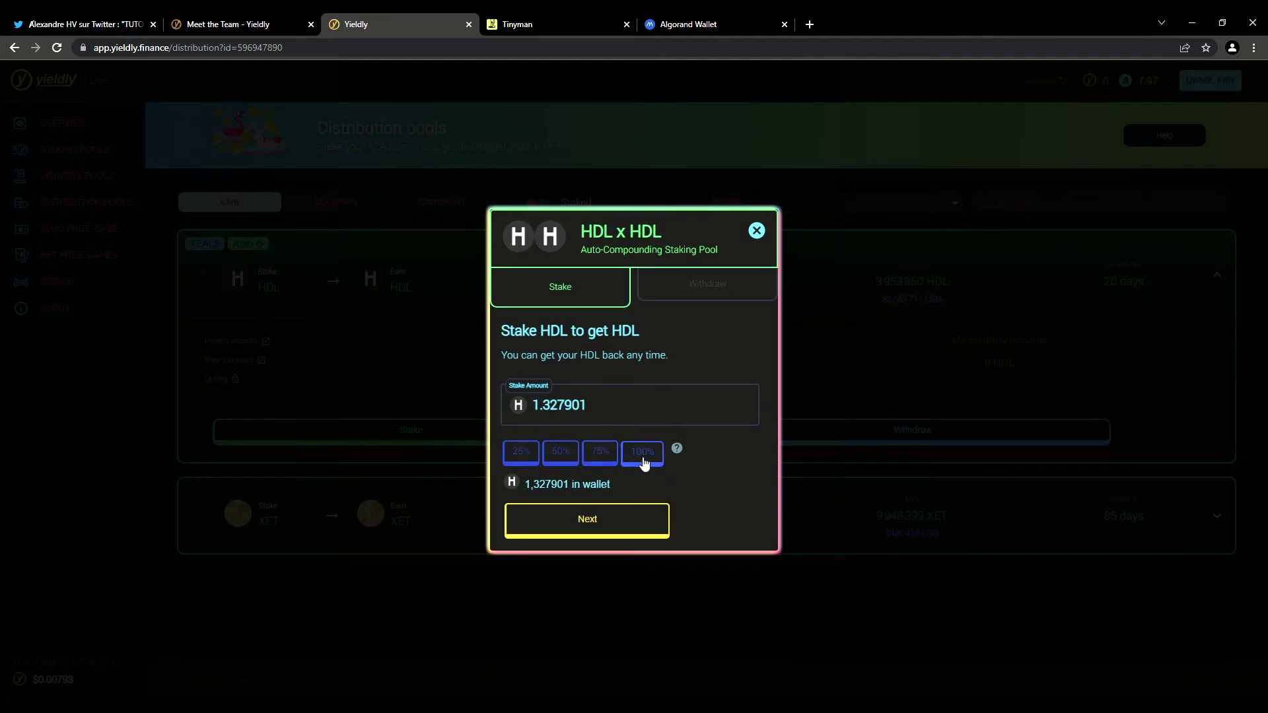
click(598, 522)
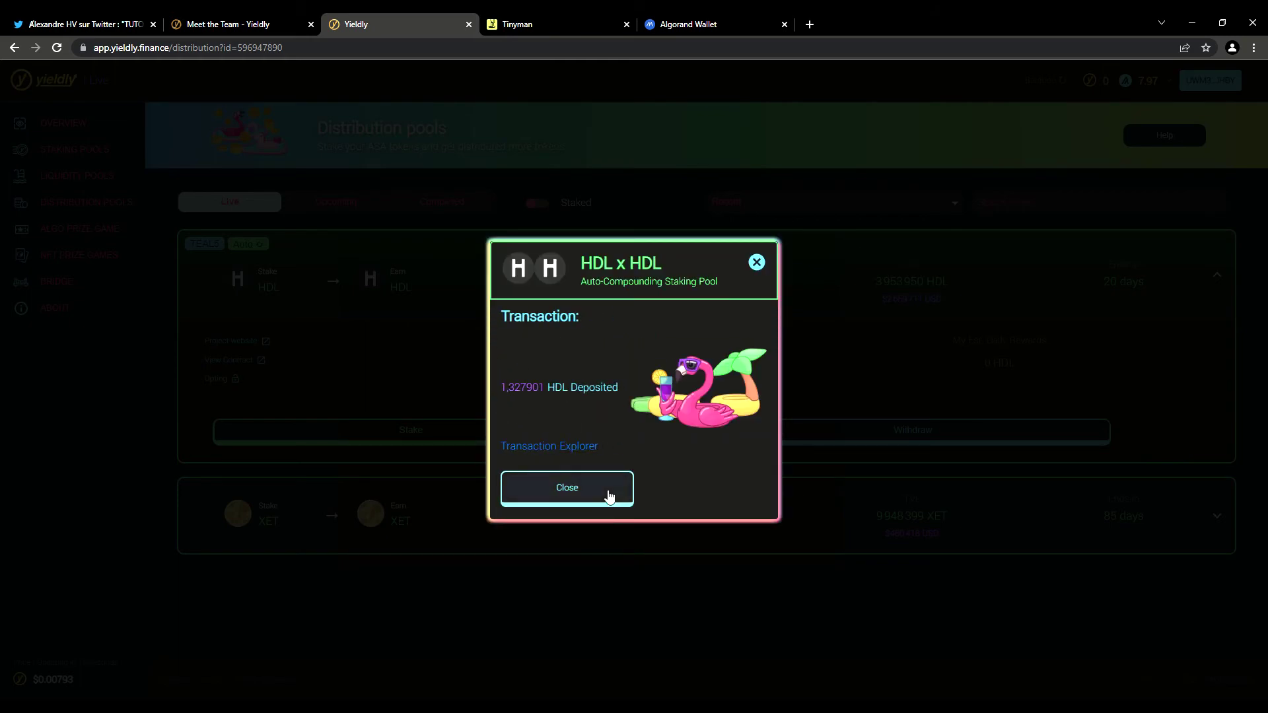
click(609, 496)
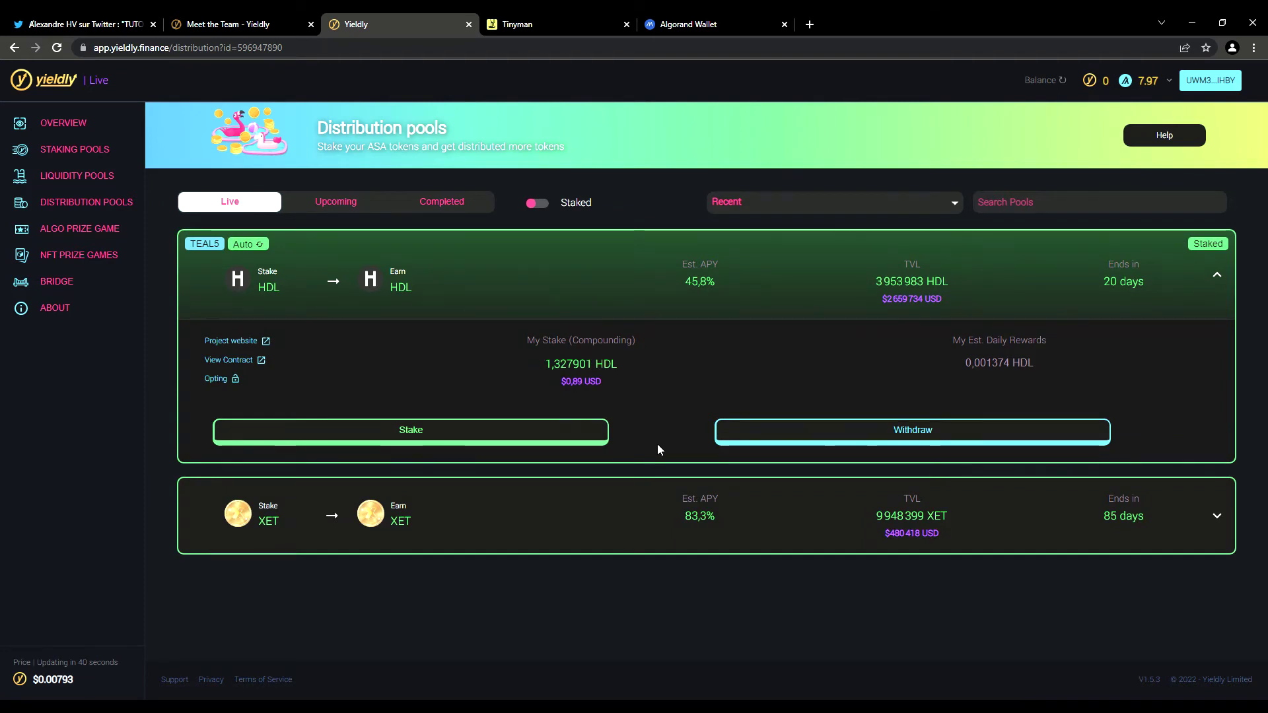
Look over the XET distribution pool's details and the ALGO prize game's rounds, estimated earnings and YLDY rewards
click(667, 518)
scroll(657, 496, down, 1)
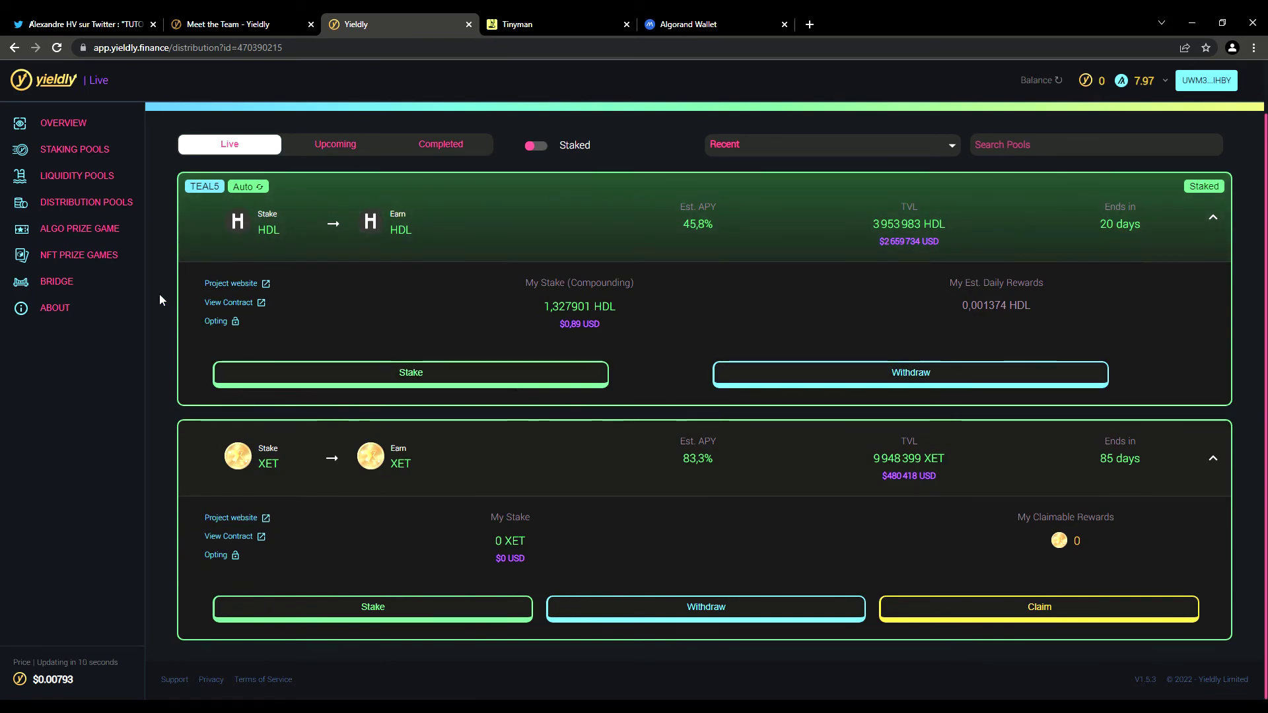
click(102, 240)
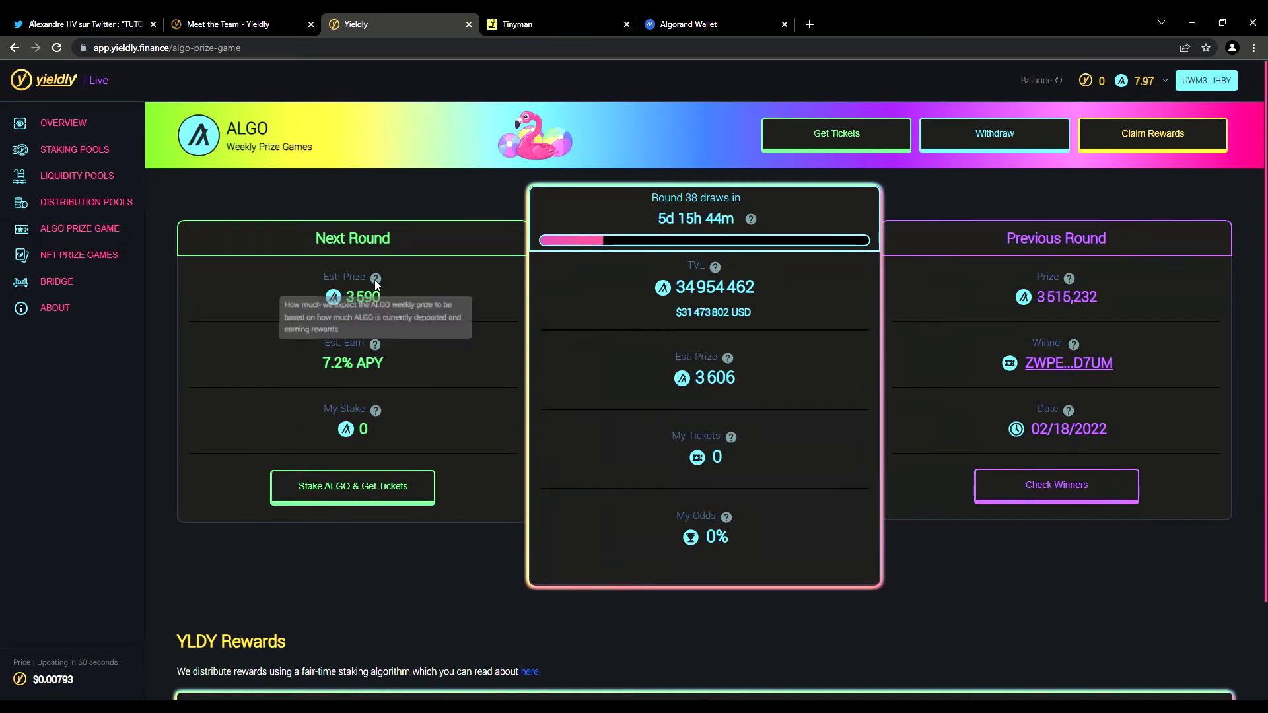
scroll(397, 323, down, 2)
scroll(388, 376, up, 2)
scroll(388, 382, down, 2)
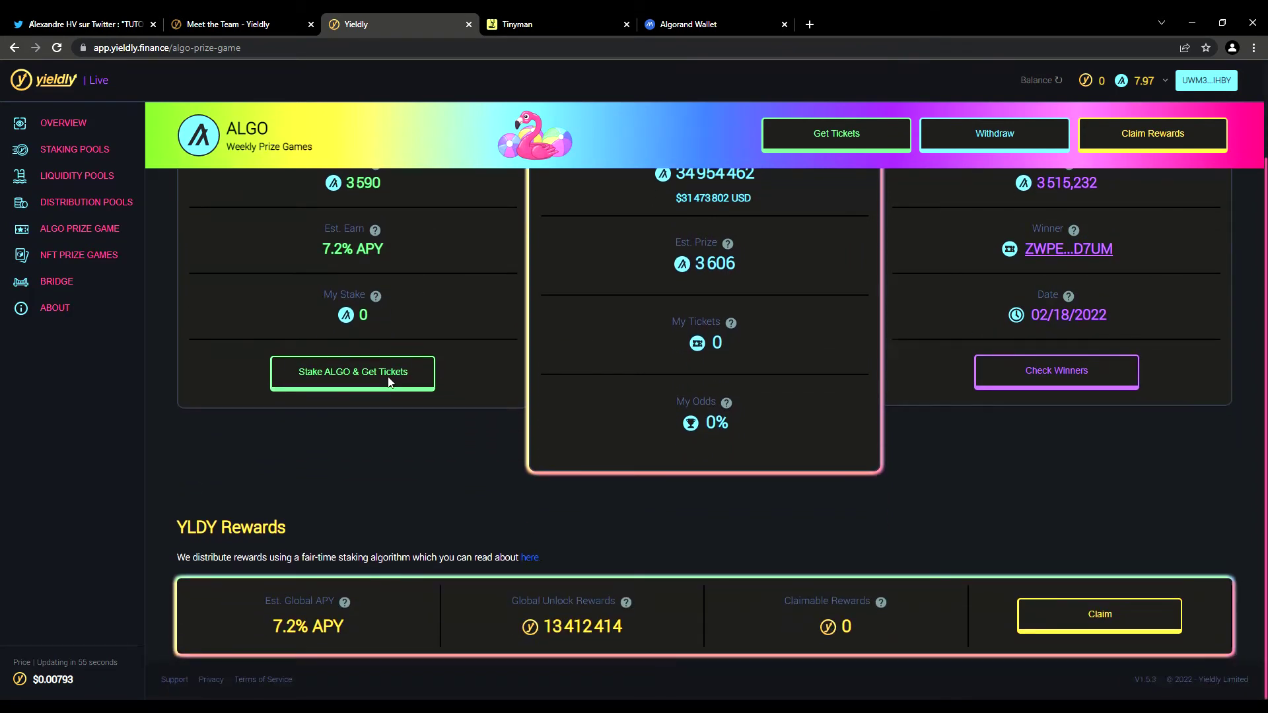
scroll(394, 383, up, 2)
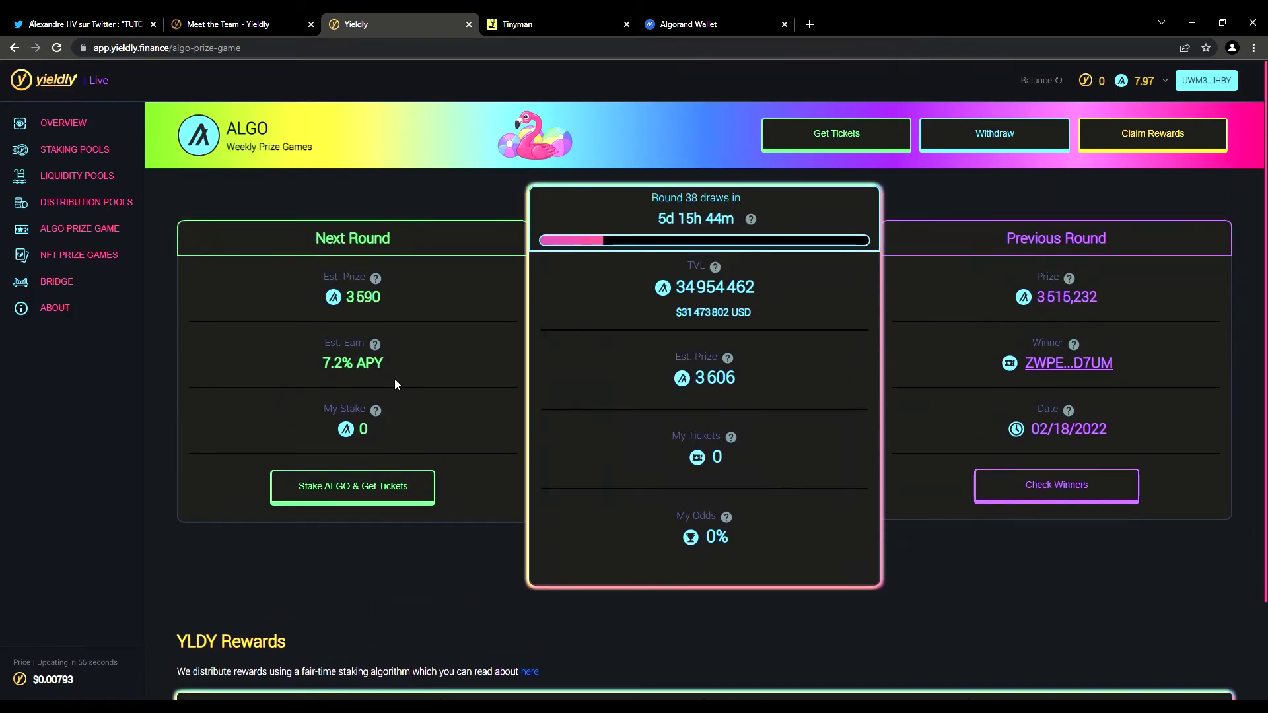
scroll(395, 382, down, 2)
scroll(410, 378, up, 2)
scroll(759, 370, down, 2)
scroll(739, 346, up, 2)
drag(320, 366, 357, 365)
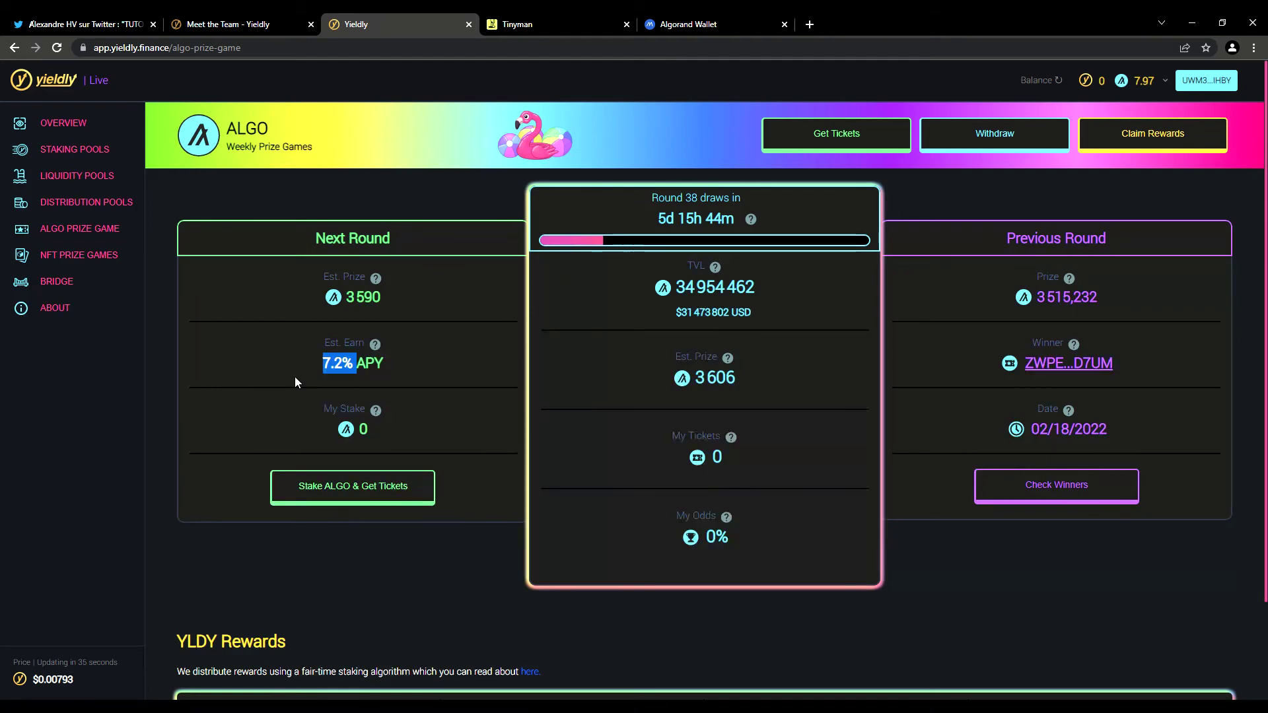
Check the ALGO prize game's opt-in requirements and minimum balance, close the form and review the rewards section
click(358, 480)
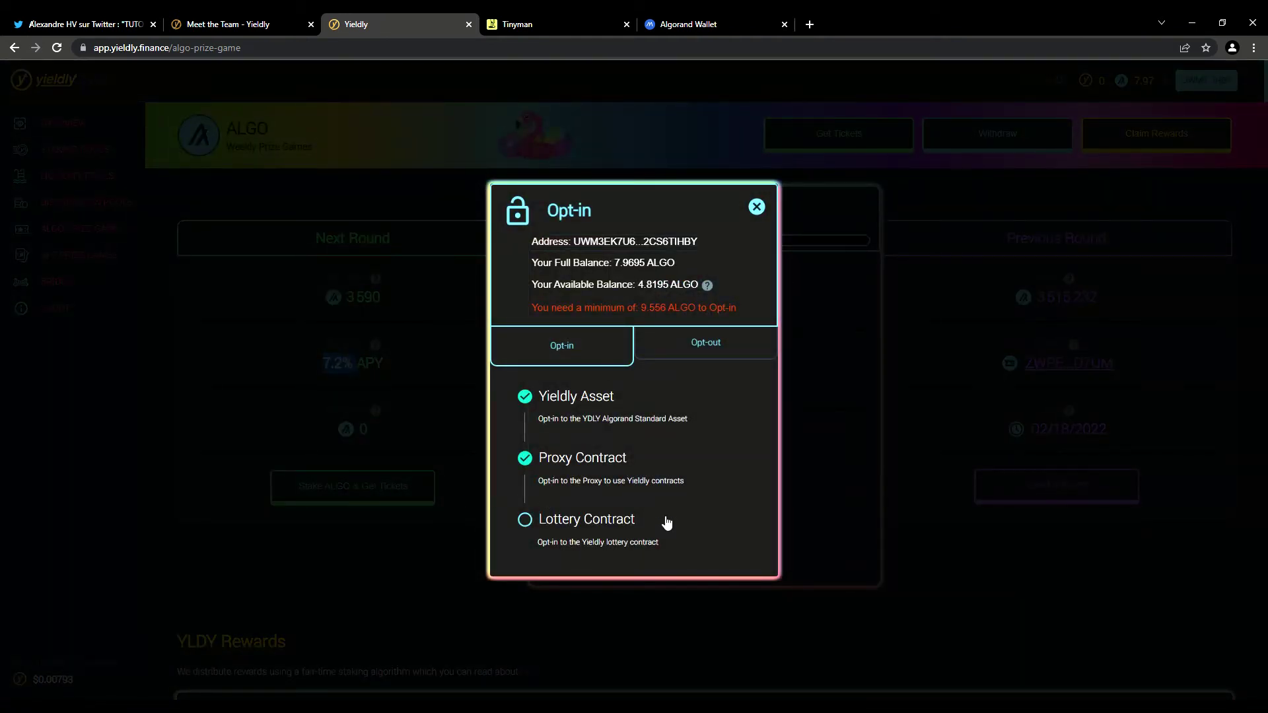
drag(528, 320, 701, 313)
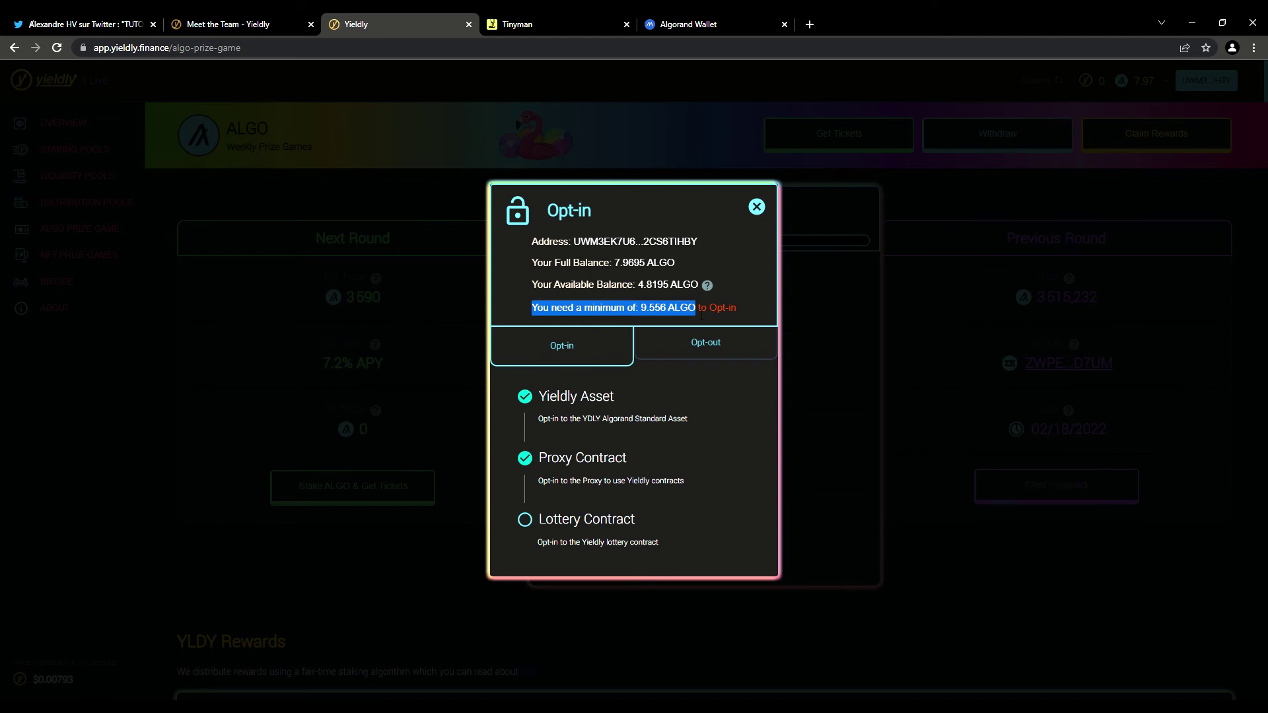
click(758, 208)
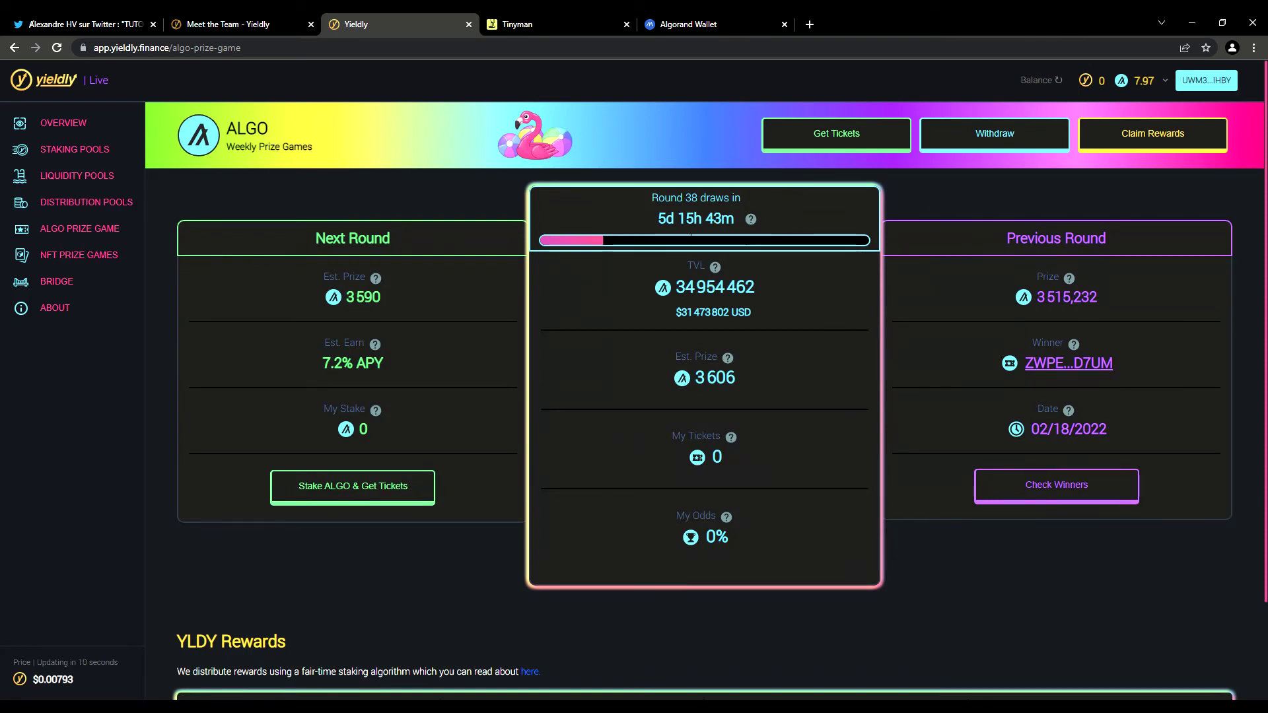
scroll(523, 390, down, 2)
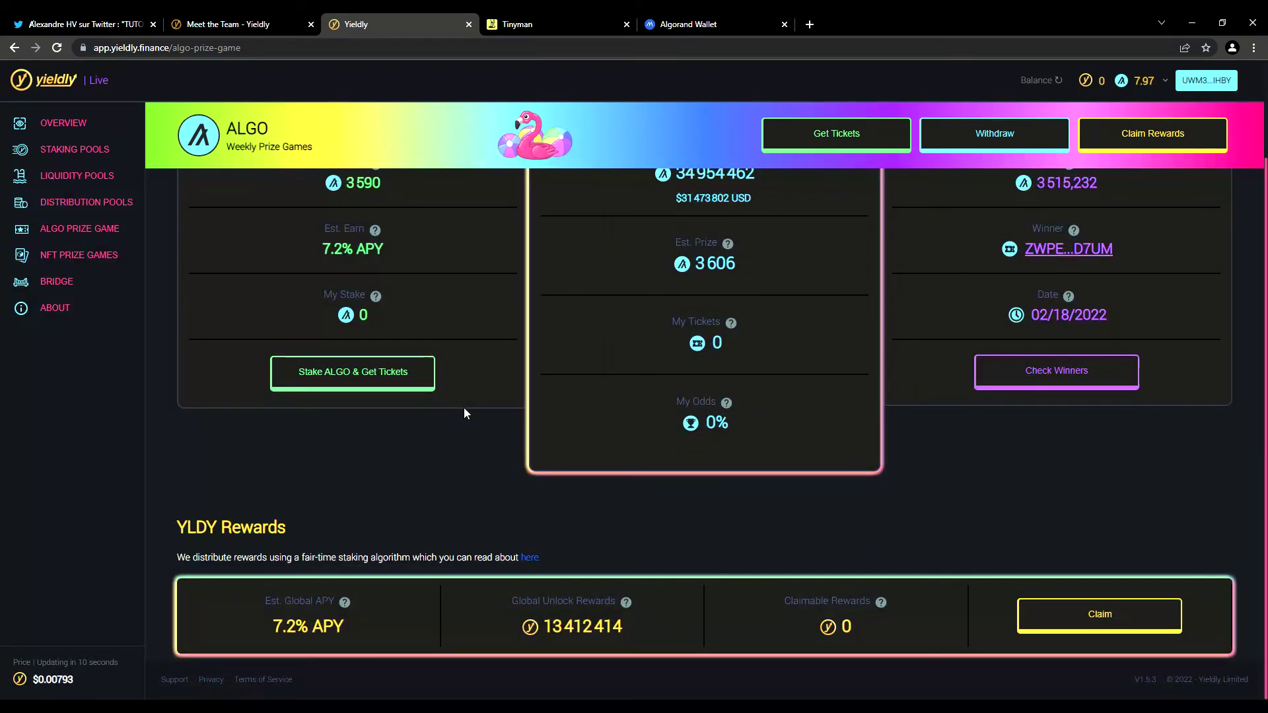
scroll(464, 414, up, 2)
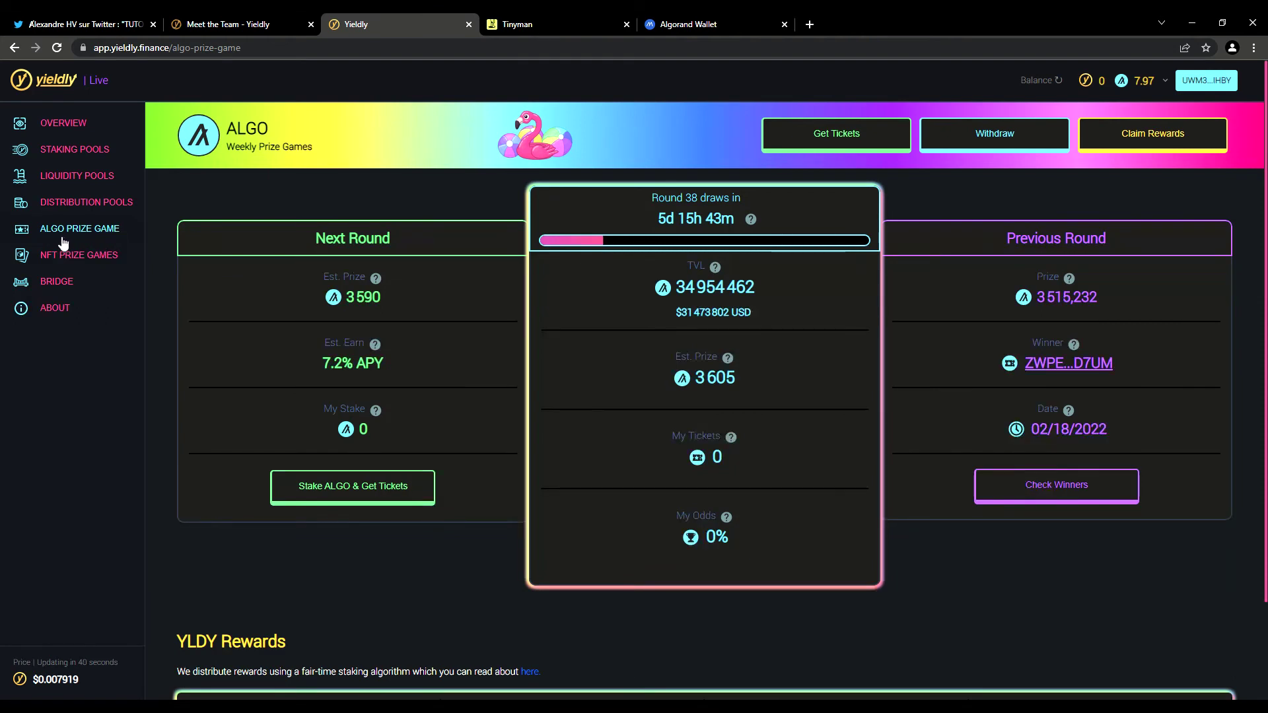
Examine the NFT prizes and ticket details of the open ItsBuddyMan, AlgoRibbits and Algonimals draws
click(92, 259)
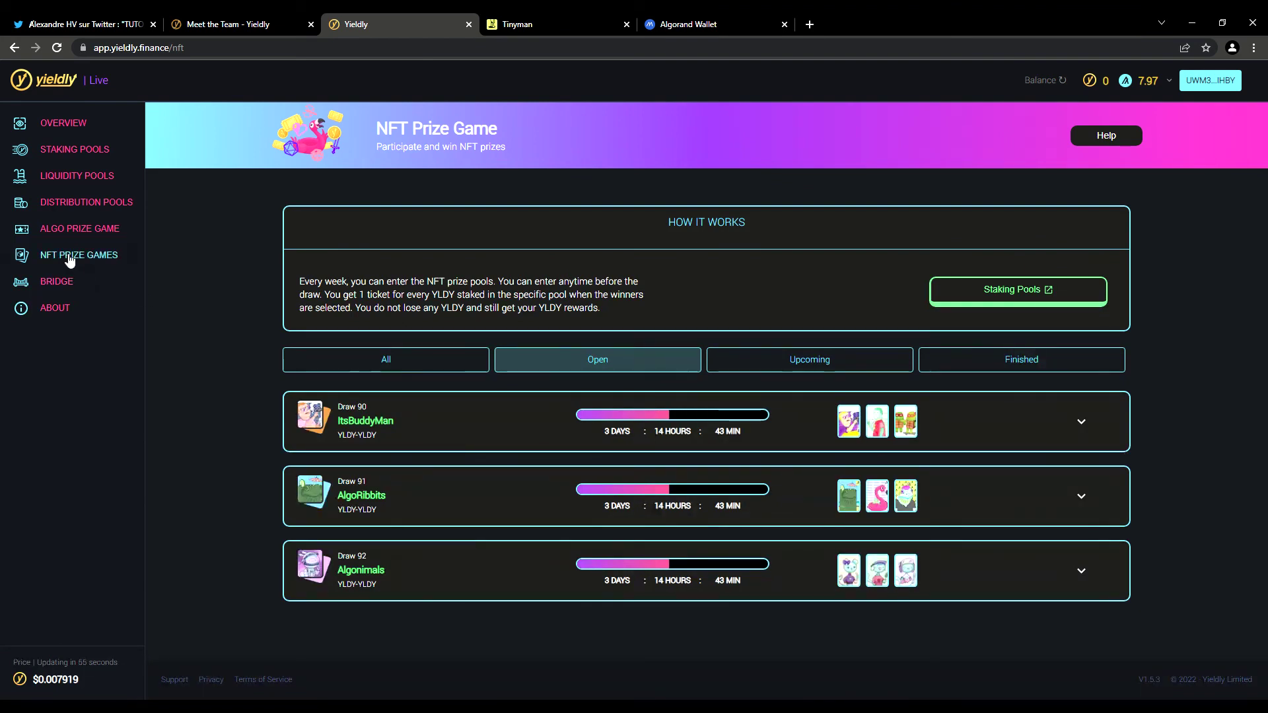
click(959, 421)
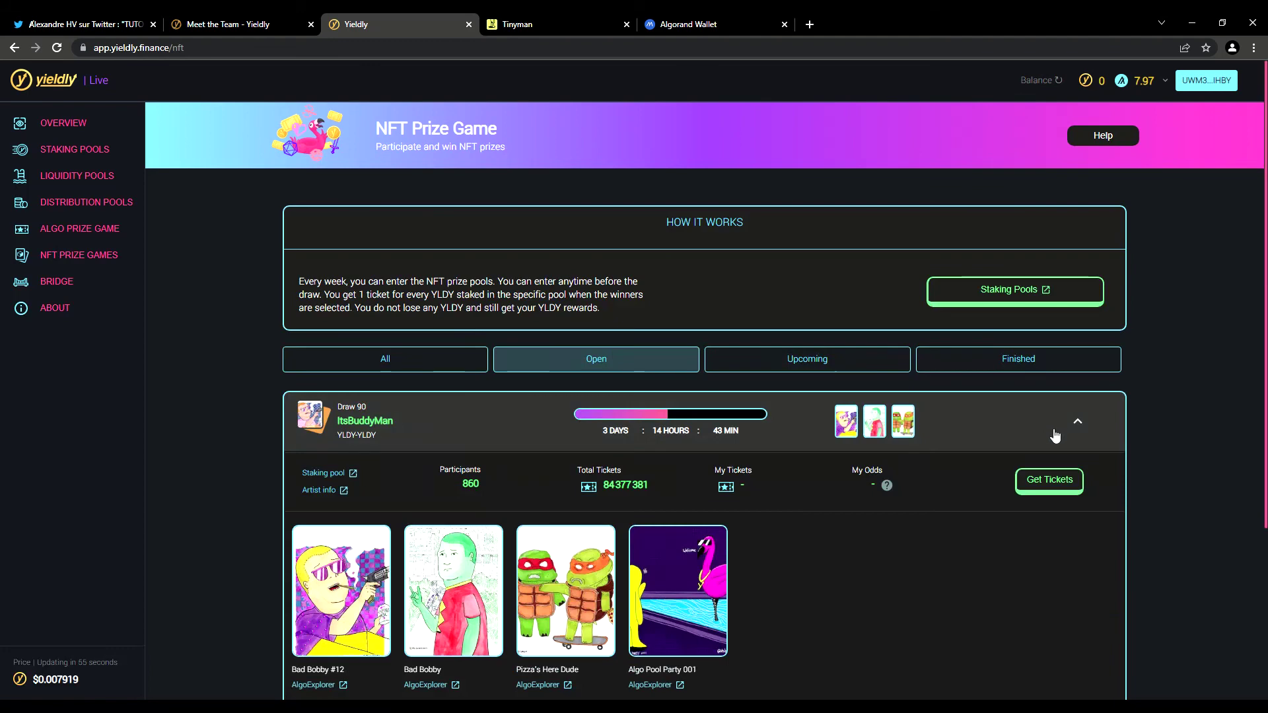
scroll(962, 458, down, 3)
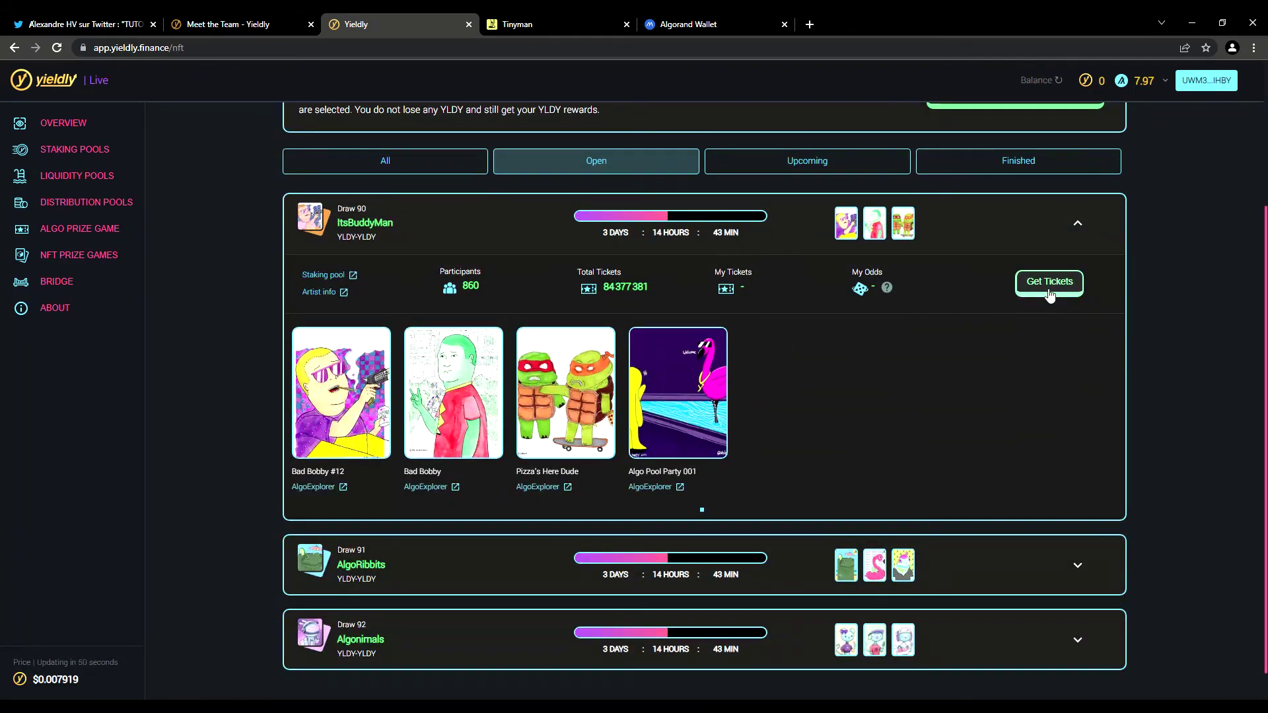
click(1057, 585)
scroll(1019, 552, down, 4)
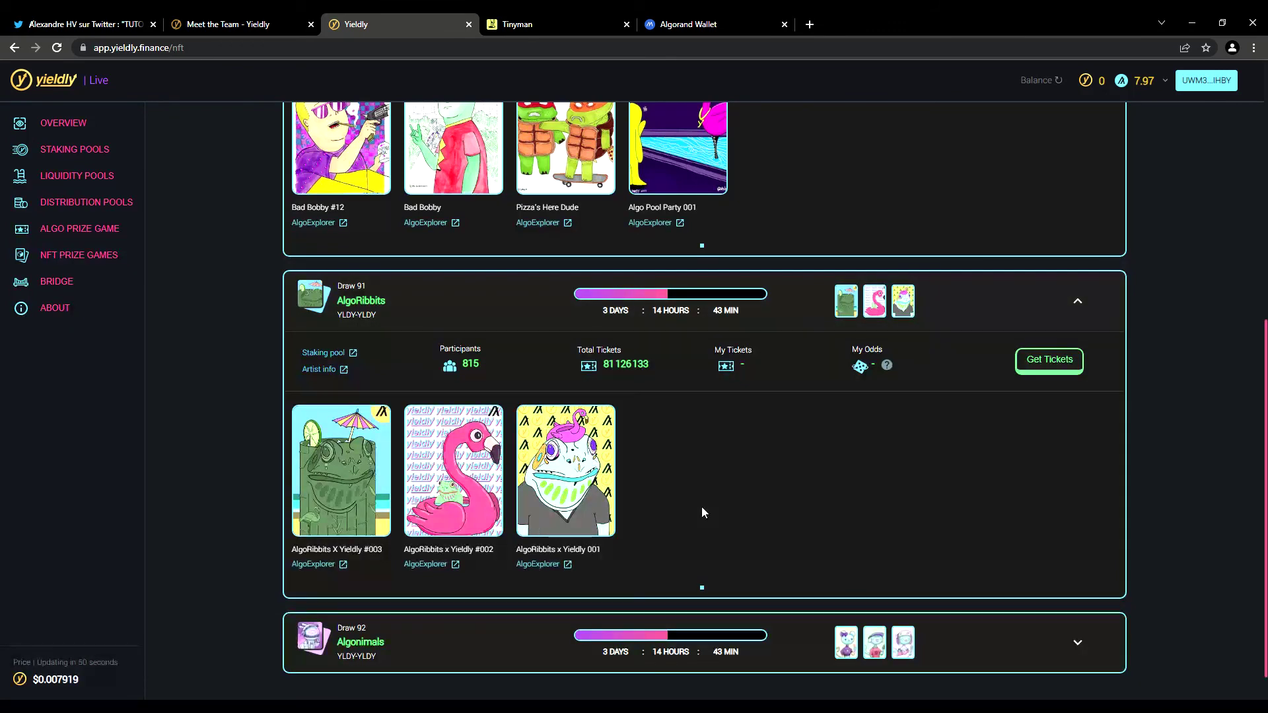
scroll(859, 575, down, 1)
click(1050, 624)
scroll(934, 558, down, 4)
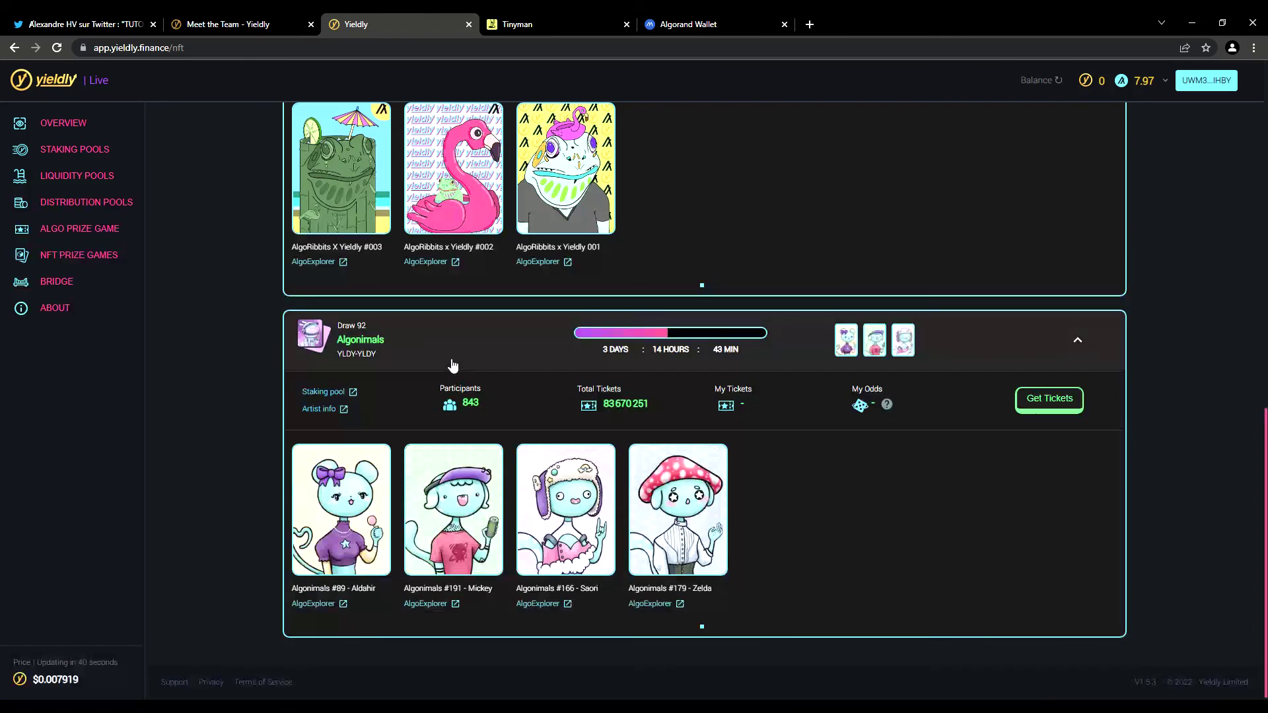
Revisit the ALGO prize game and recheck the ItsBuddyMan draw in the NFT prize games
click(79, 228)
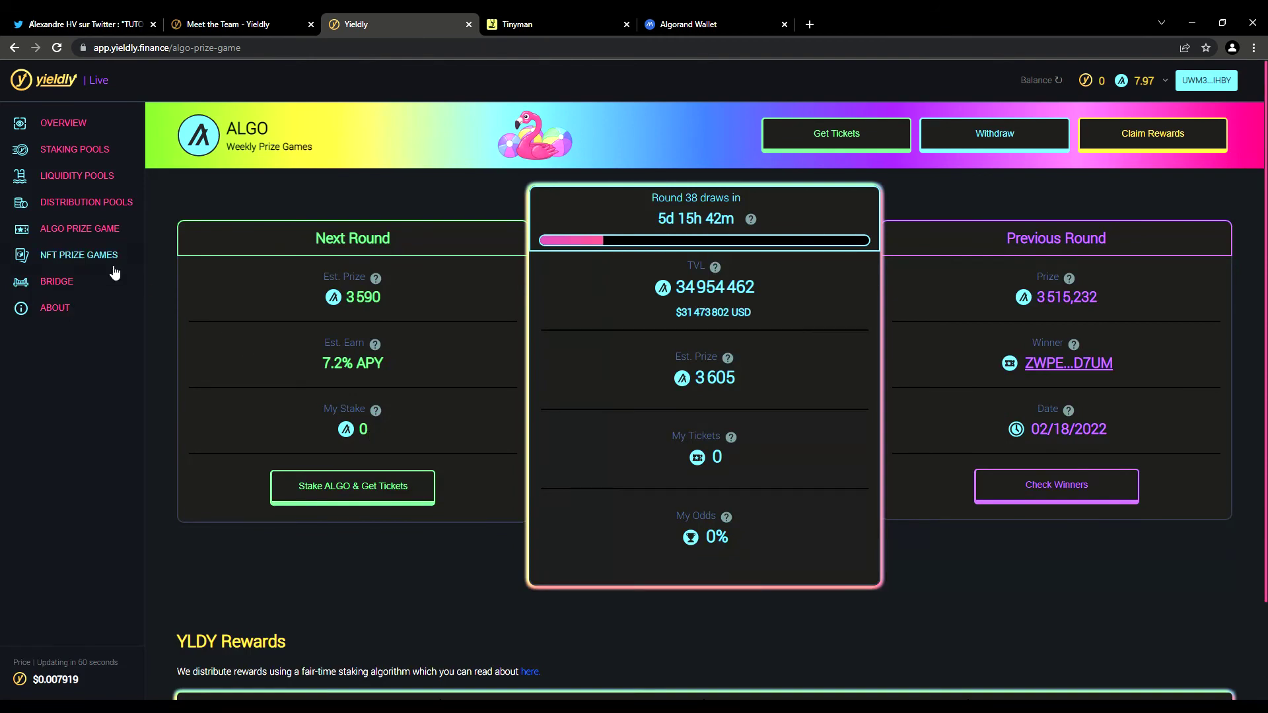
click(78, 256)
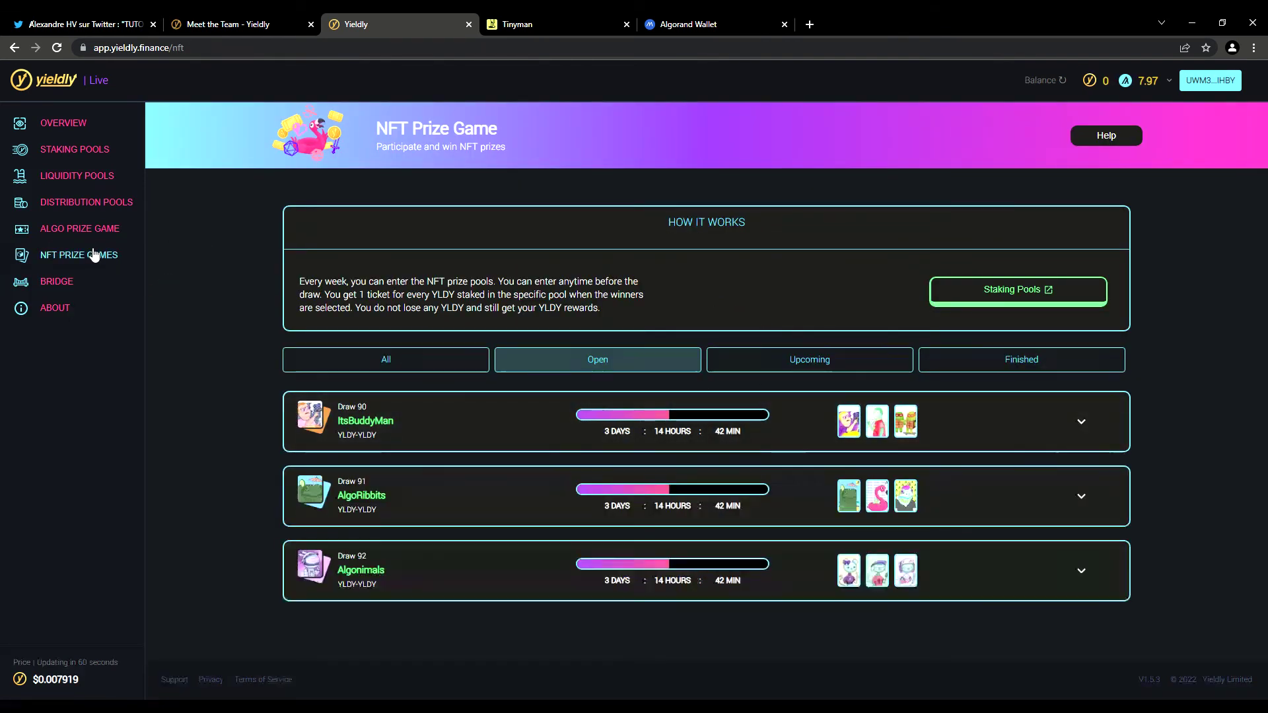
click(1080, 422)
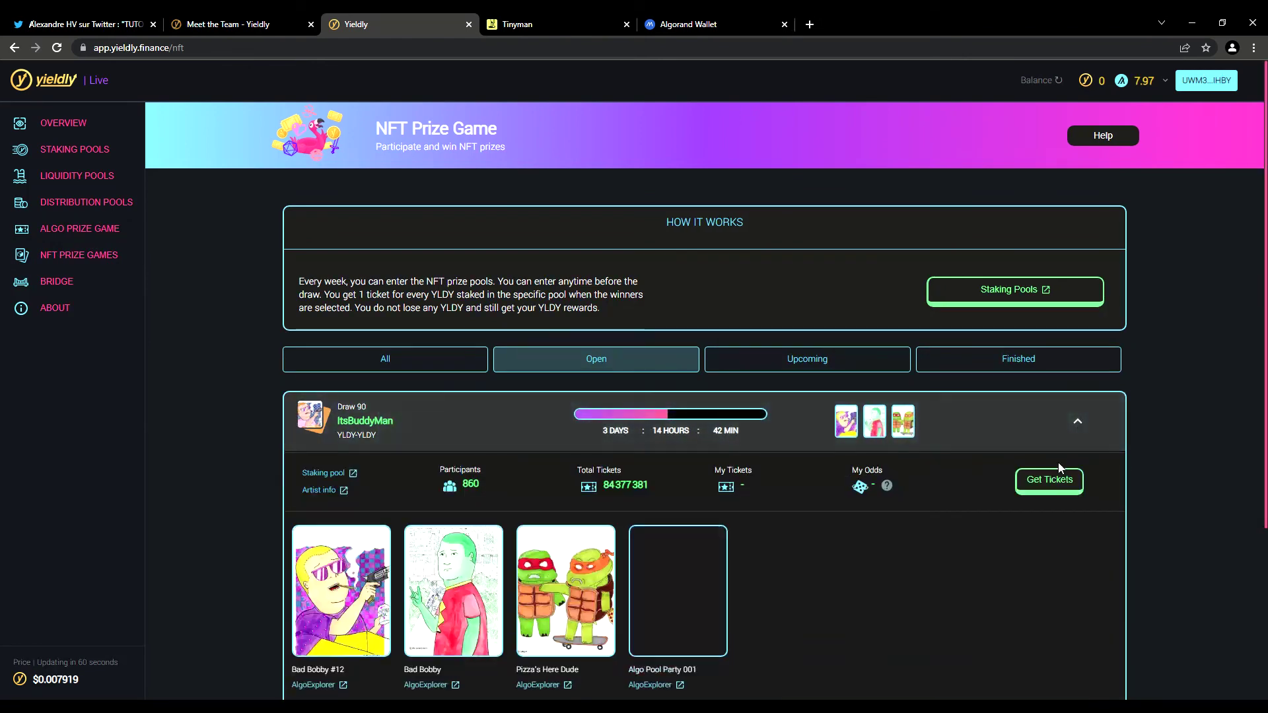
scroll(1050, 495, down, 3)
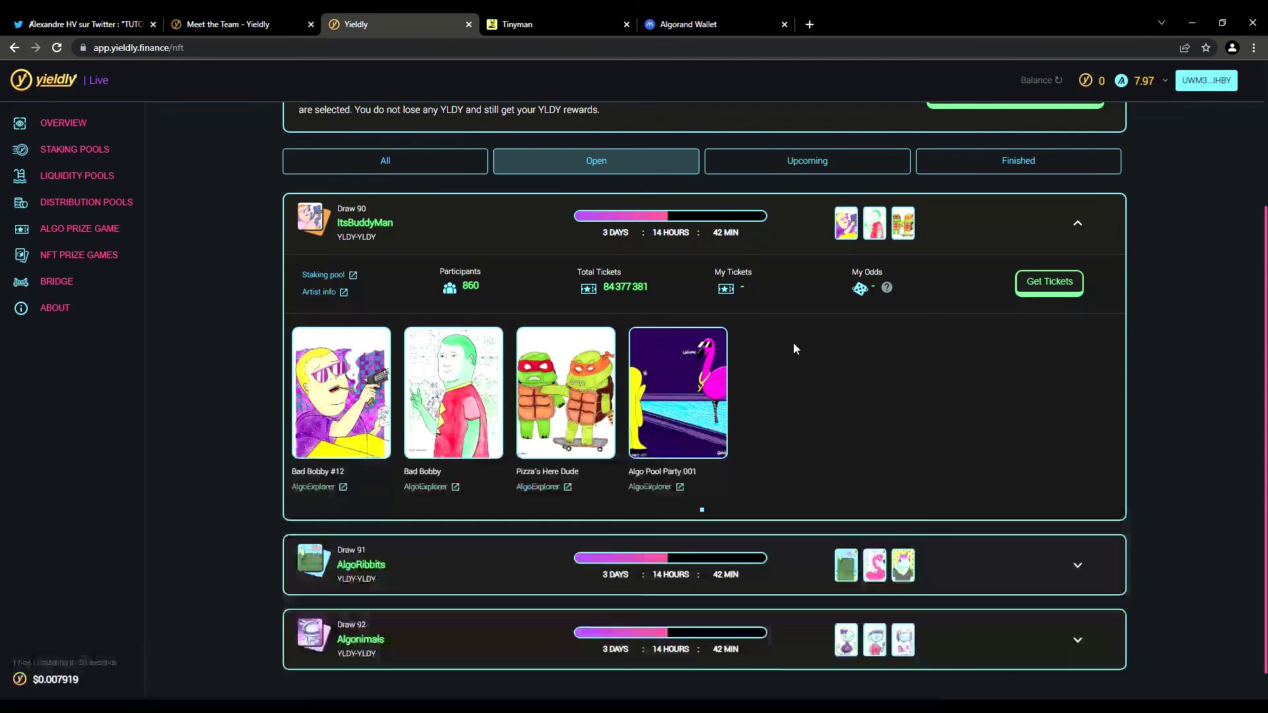
scroll(794, 344, down, 1)
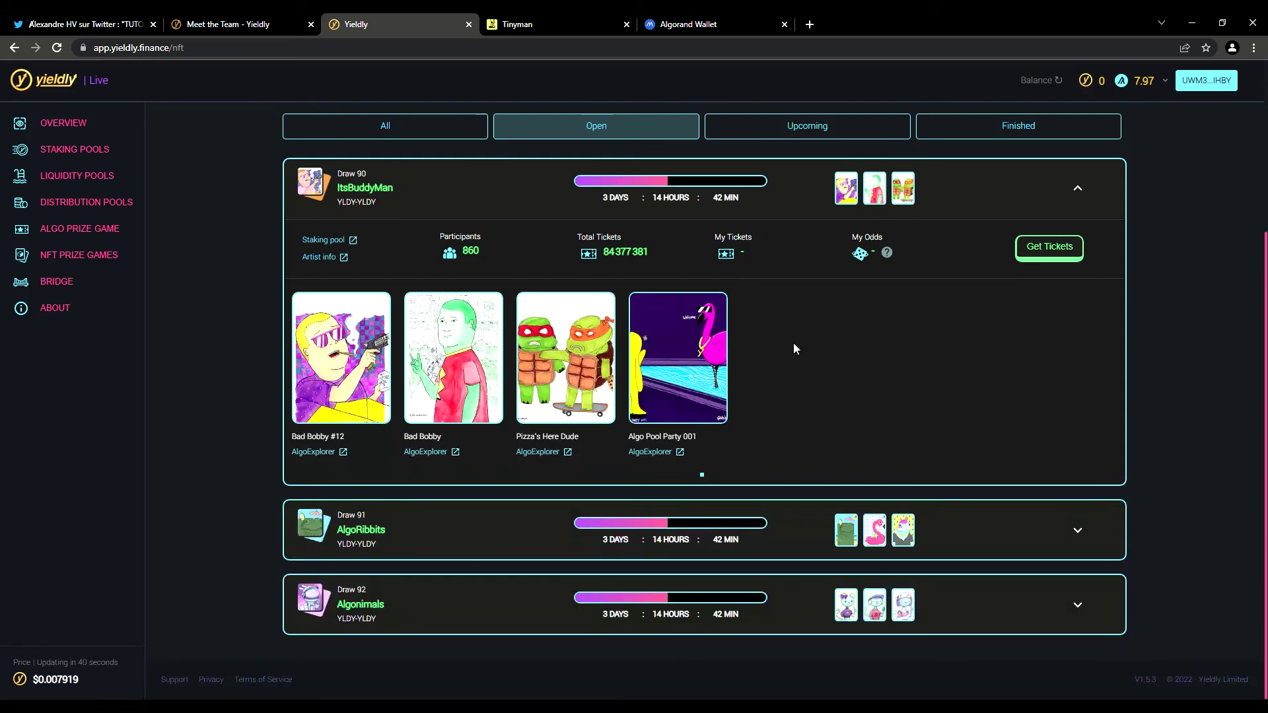
Review the staking, liquidity and distribution pool listings and the next round's estimated earnings in the ALGO prize game
click(115, 149)
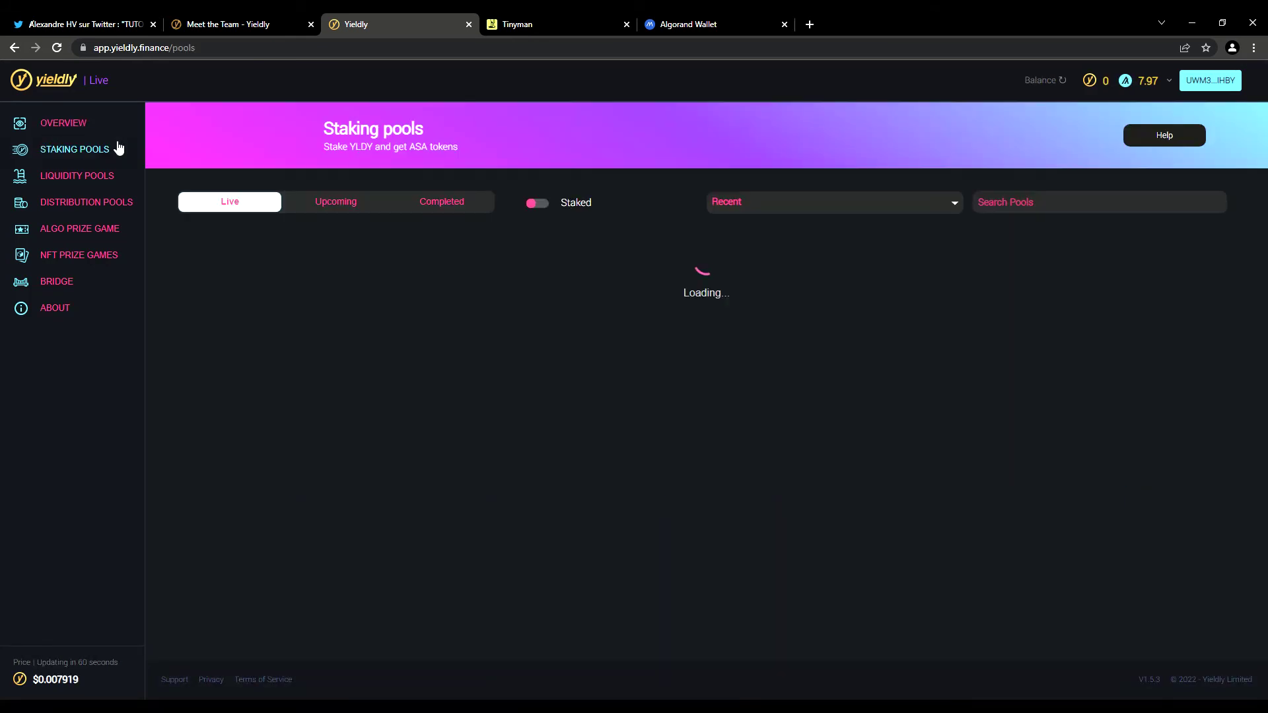
click(115, 175)
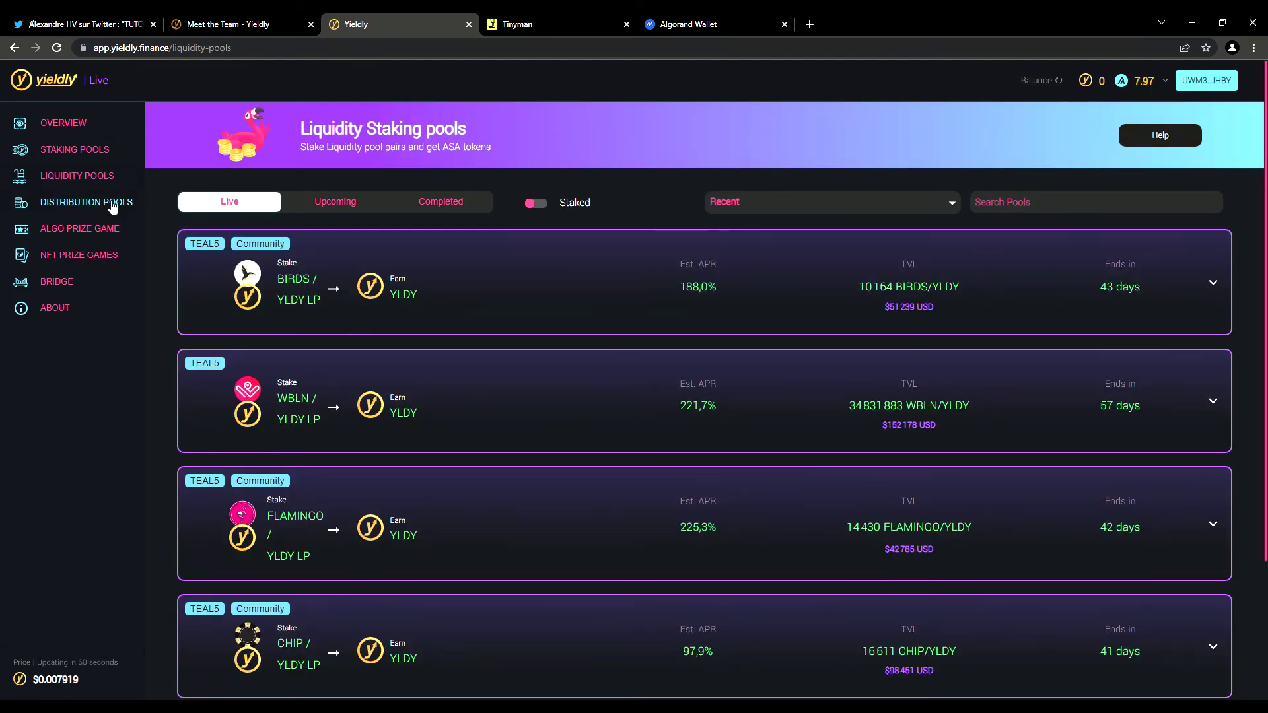
click(112, 204)
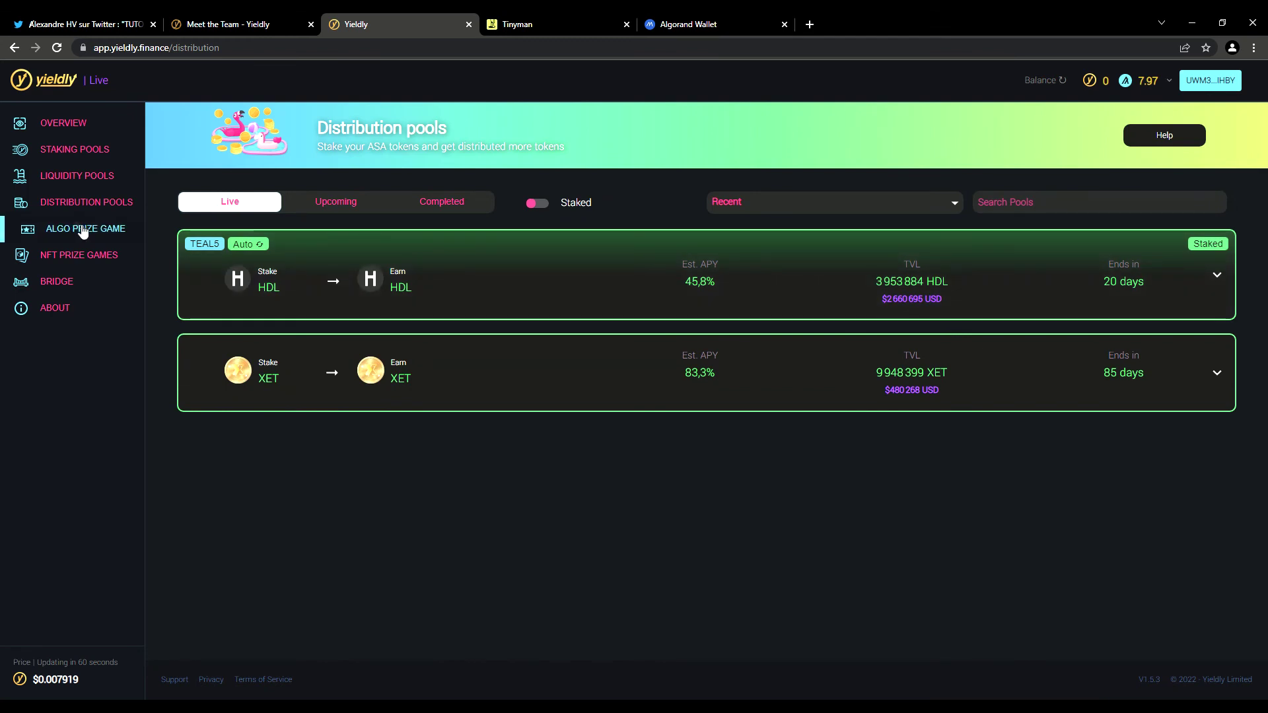
click(83, 229)
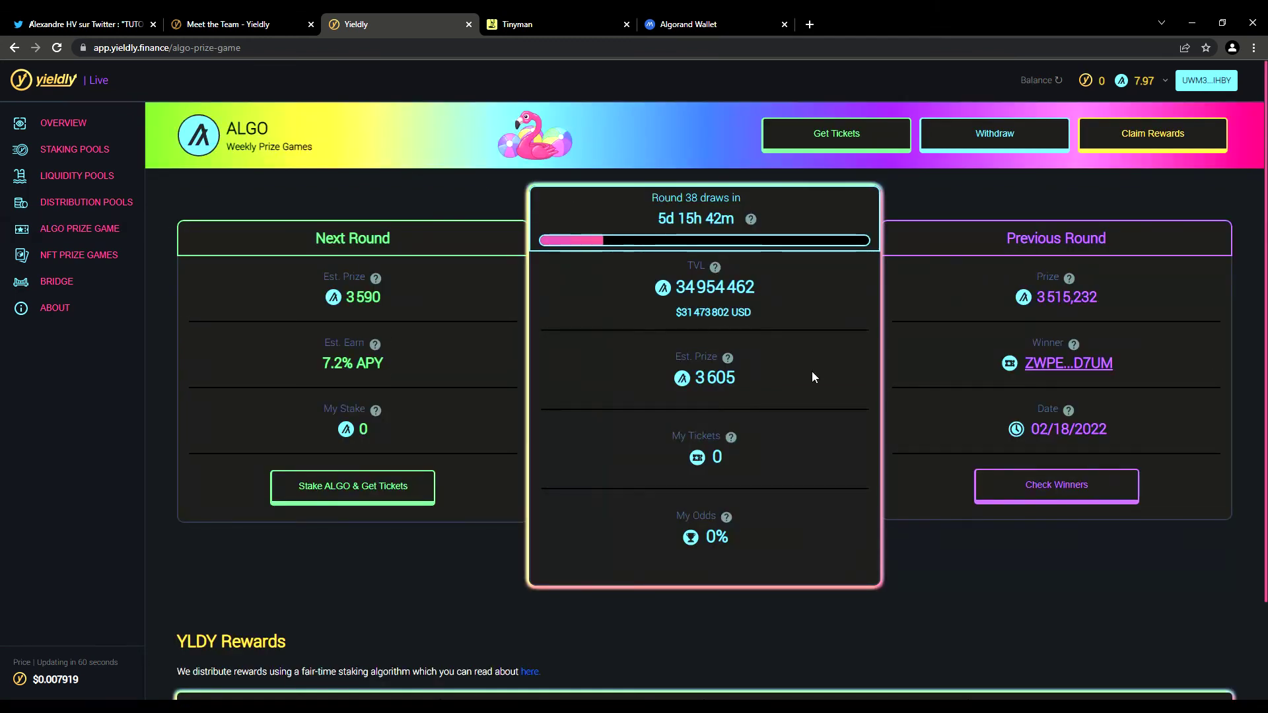
drag(311, 366, 370, 363)
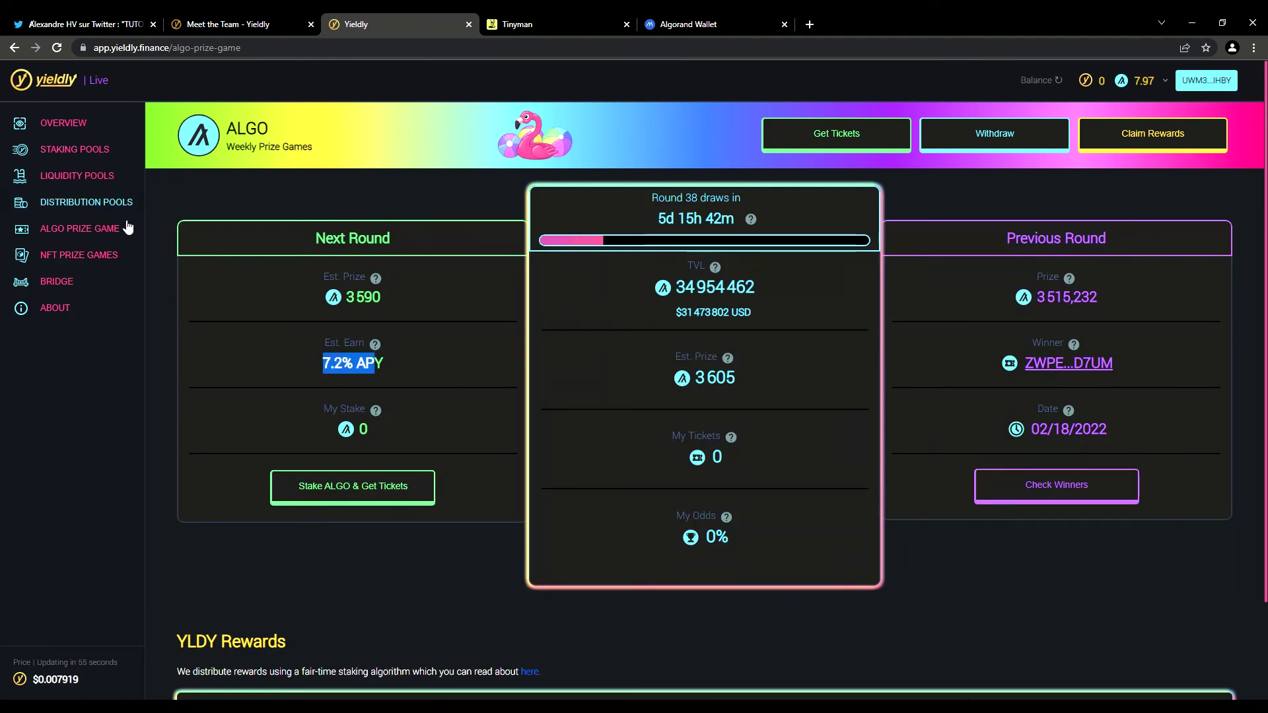
Review the open NFT prize draws and the prizes and ticket details of the ItsBuddyMan draw
click(89, 257)
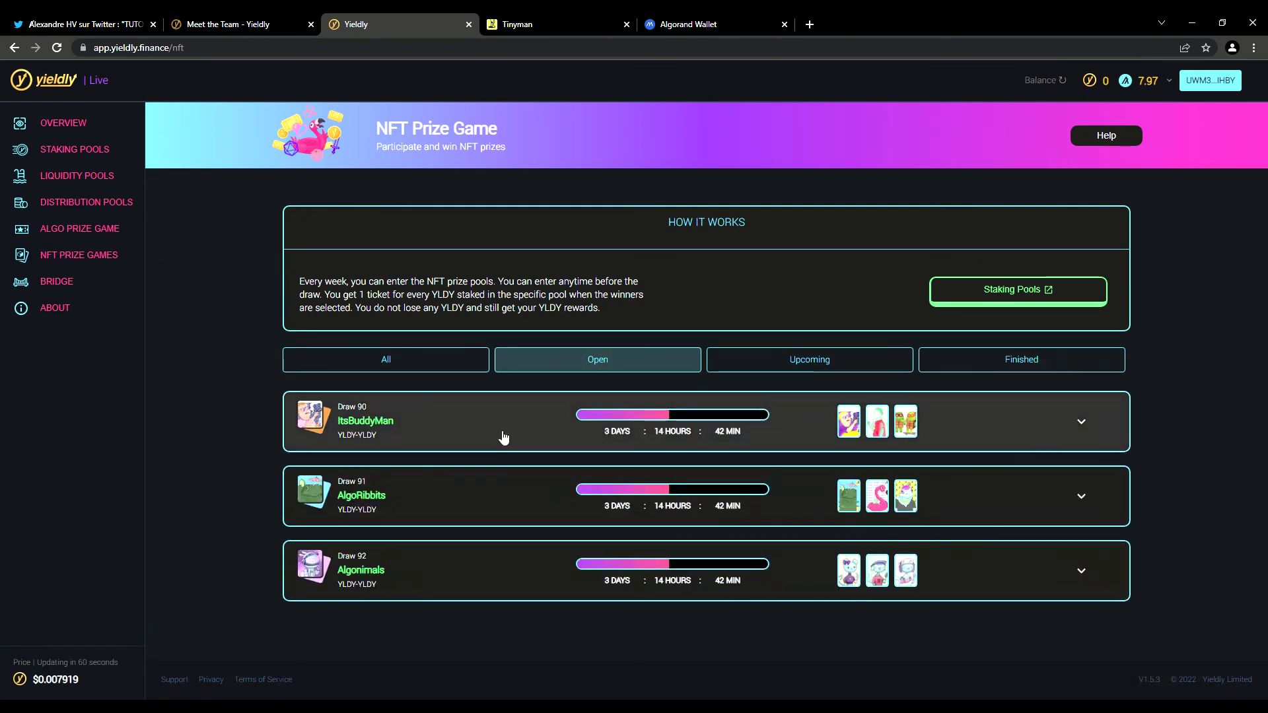
click(504, 434)
scroll(559, 386, down, 3)
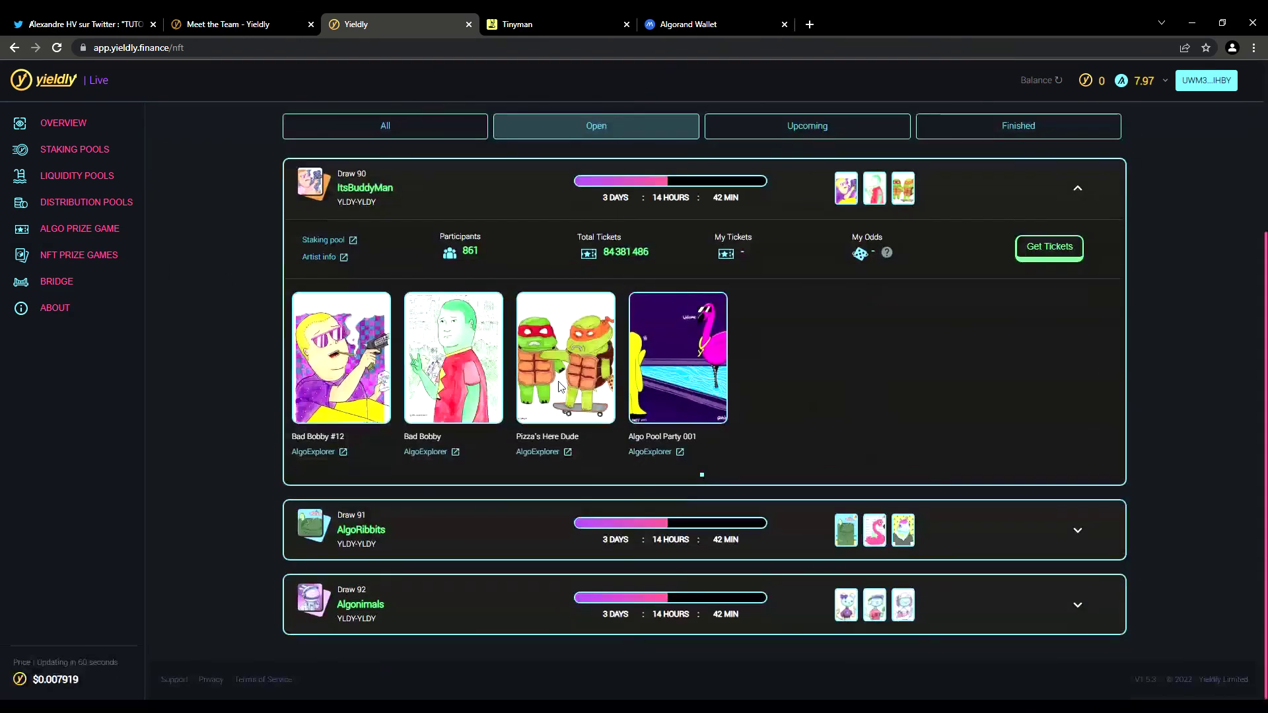
scroll(563, 388, up, 3)
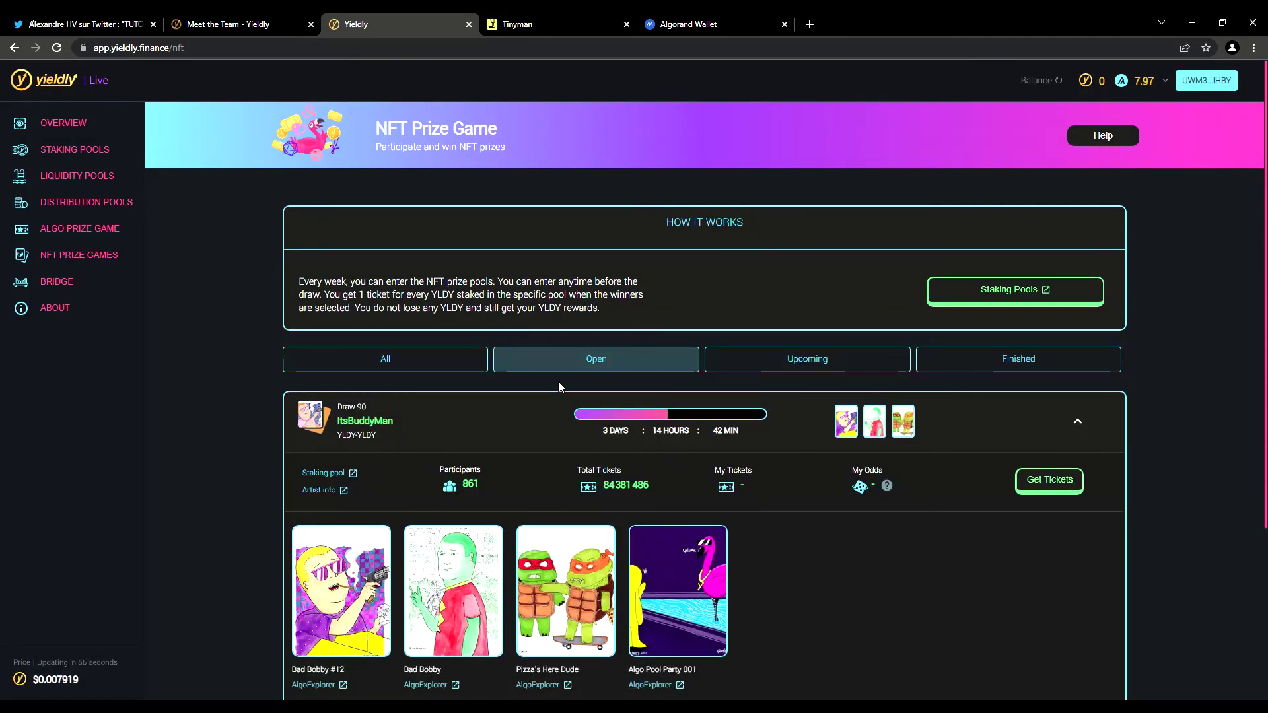
Check which source networks the Yieldly Bridge offers for cross-chain transfers and close the network selection
click(88, 286)
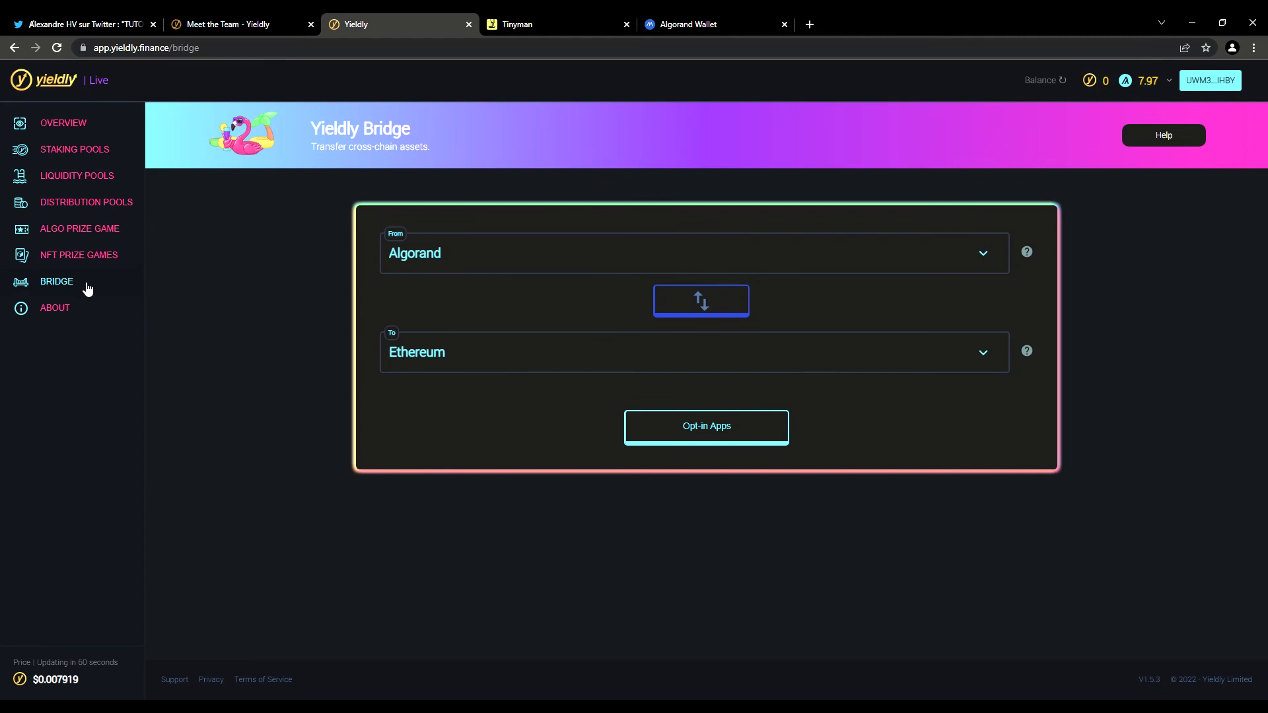
click(987, 251)
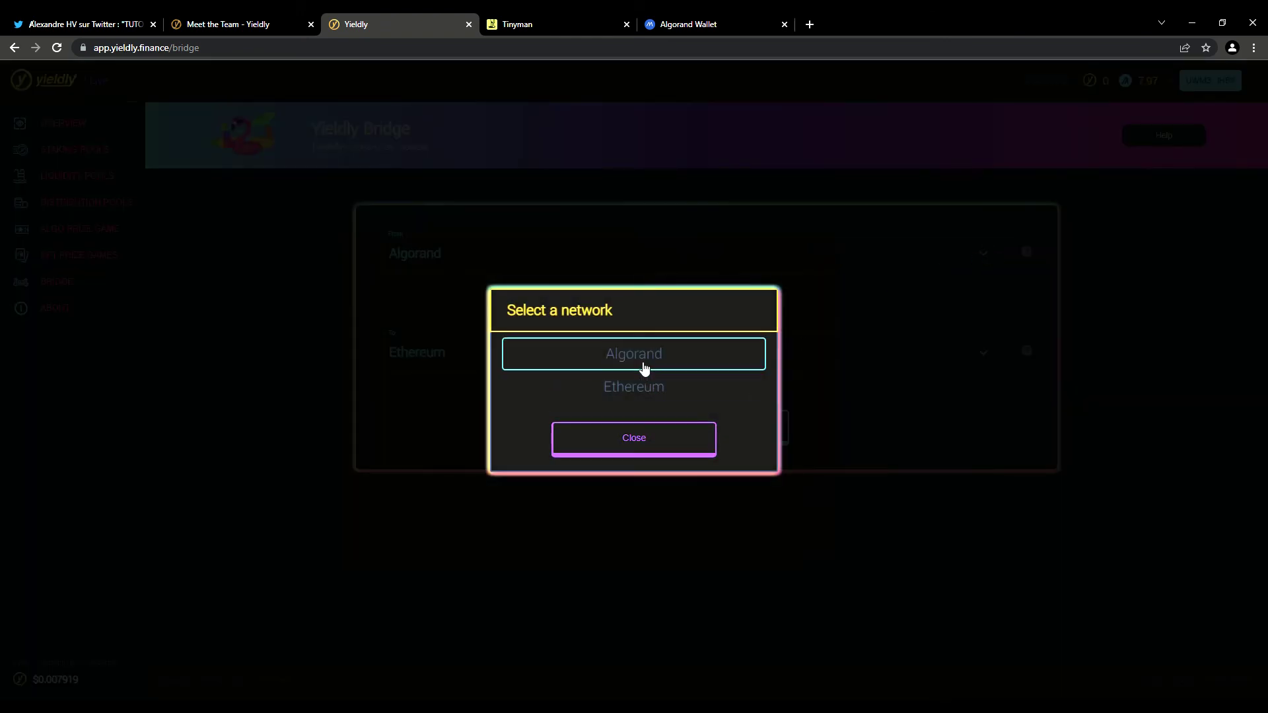
click(660, 446)
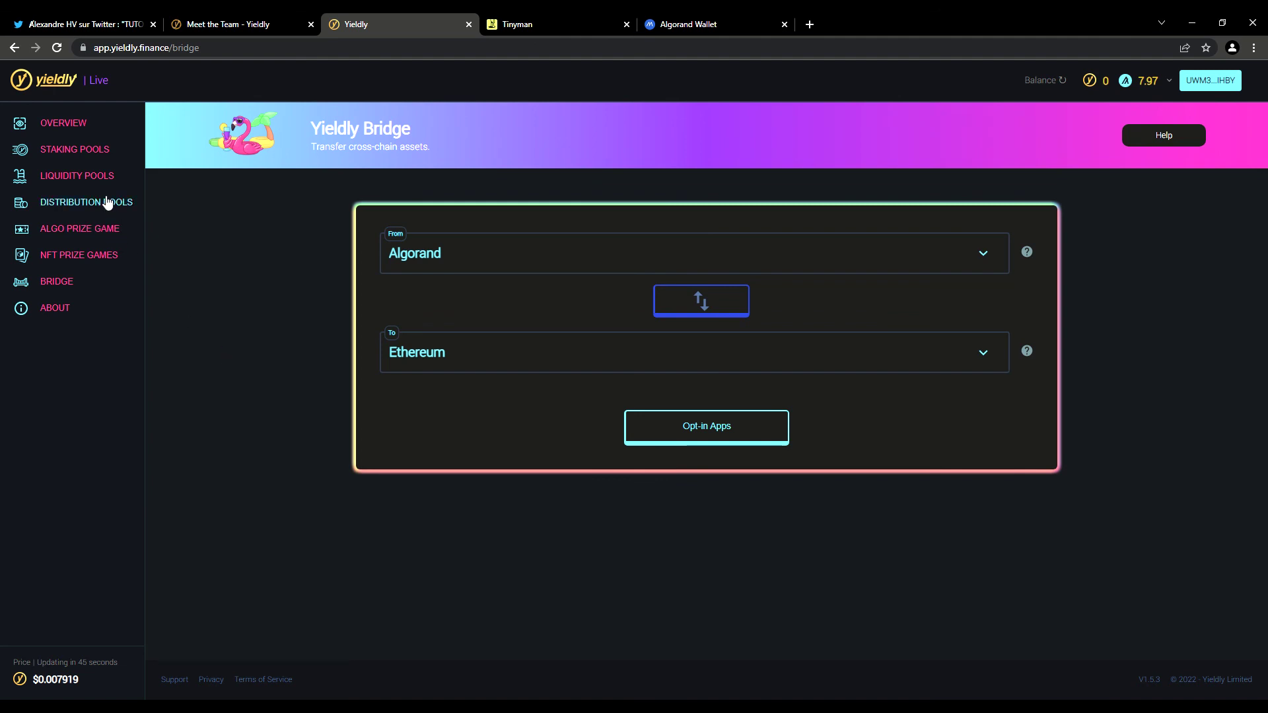
Preview the 50%, 75% and 100% withdrawal amounts for the YLDY/ALGO staking pool, then close the form and return to the pool list
click(92, 150)
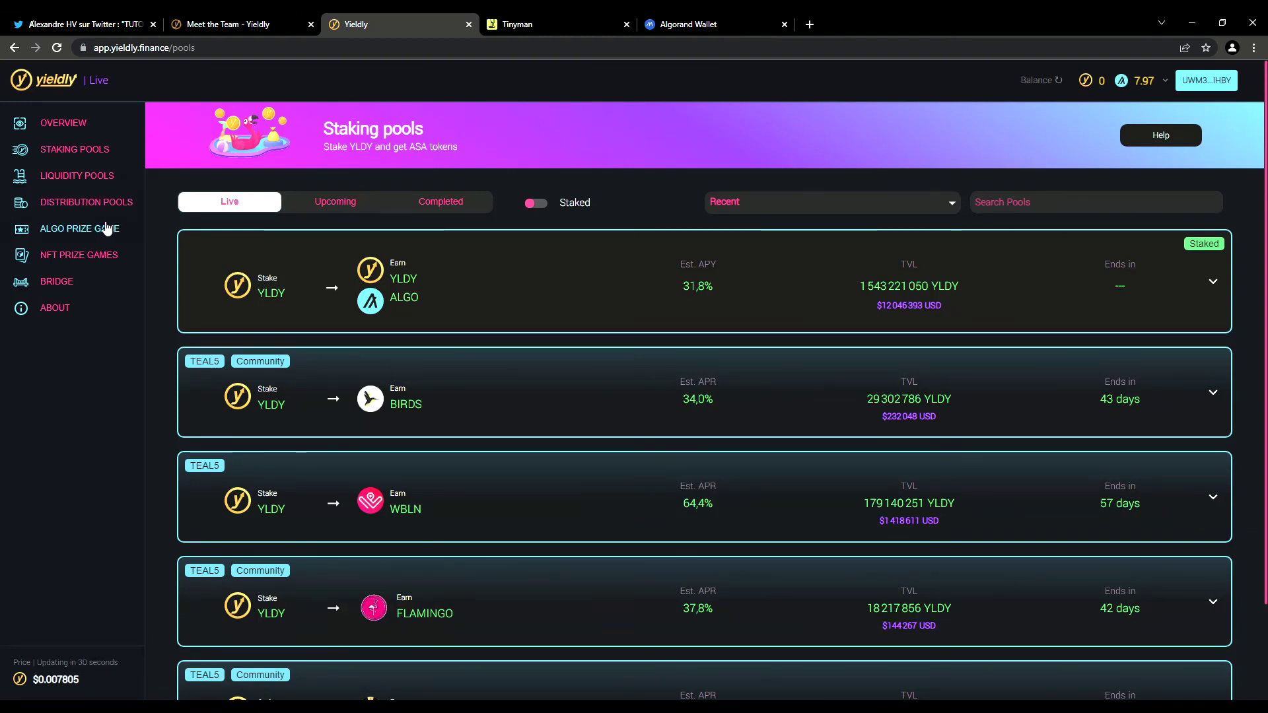
click(529, 280)
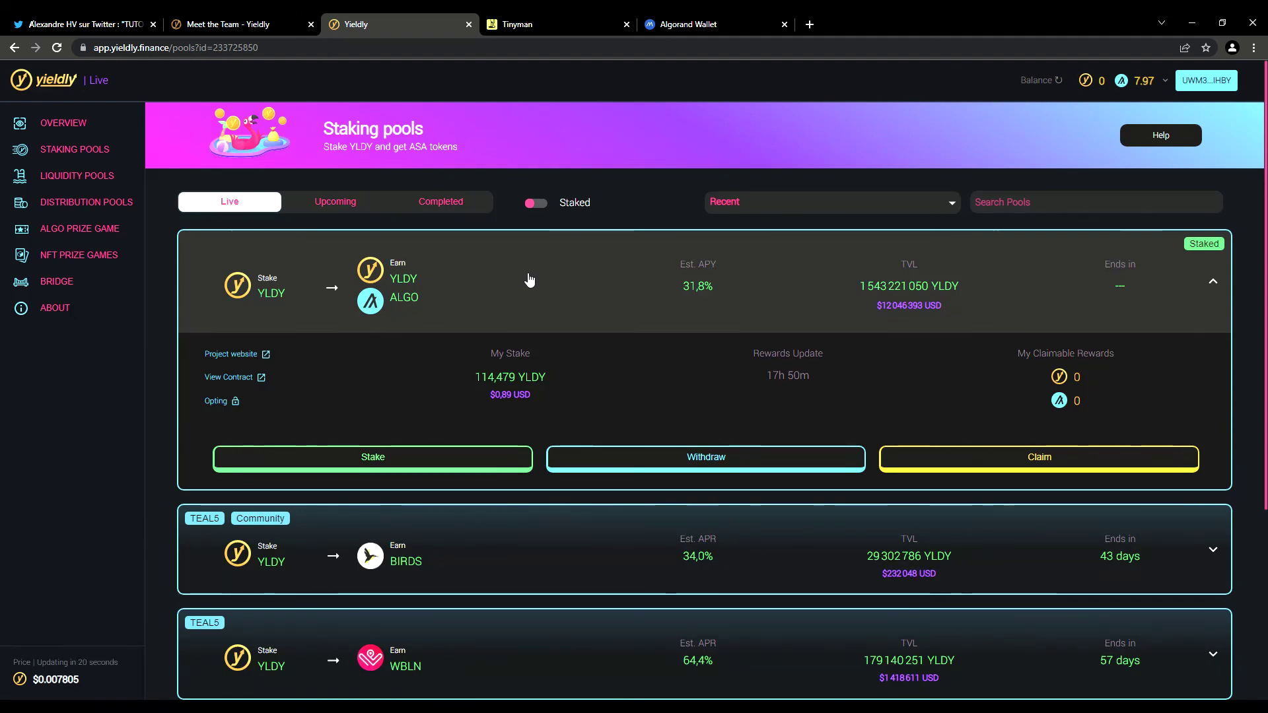
click(744, 465)
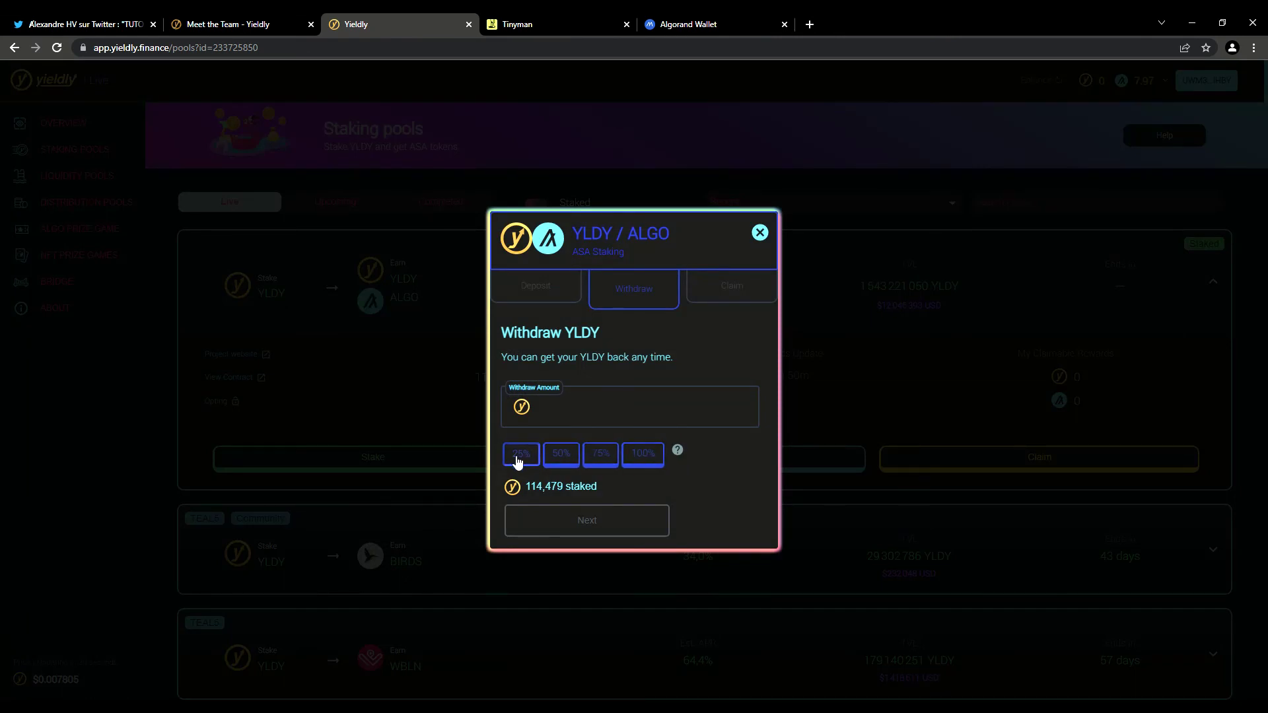
click(561, 454)
click(600, 453)
click(642, 453)
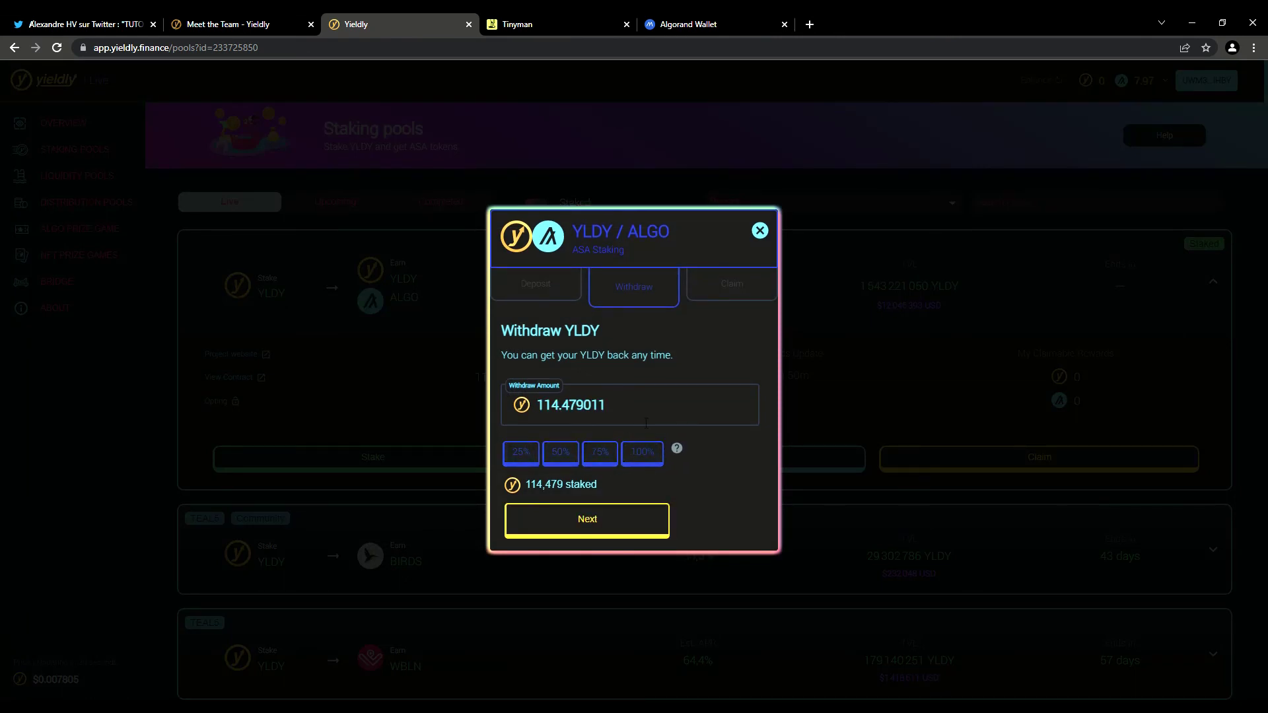
drag(647, 423, 470, 415)
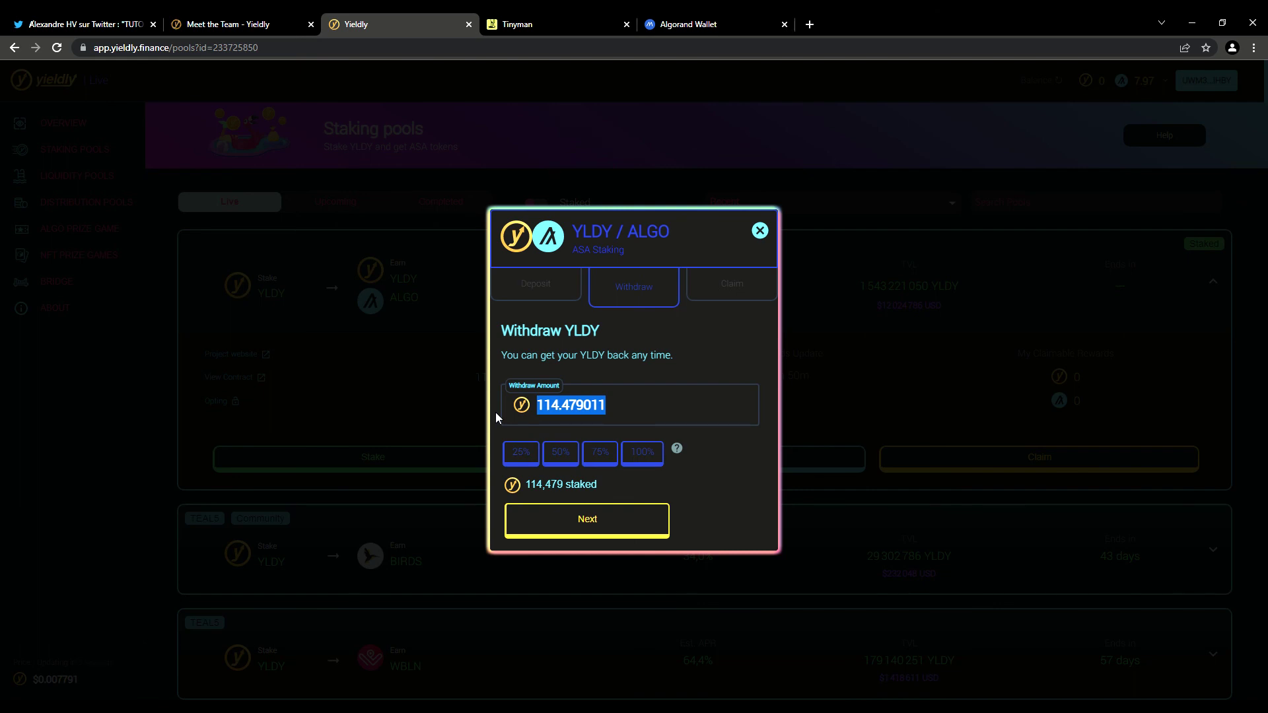
click(761, 232)
click(90, 152)
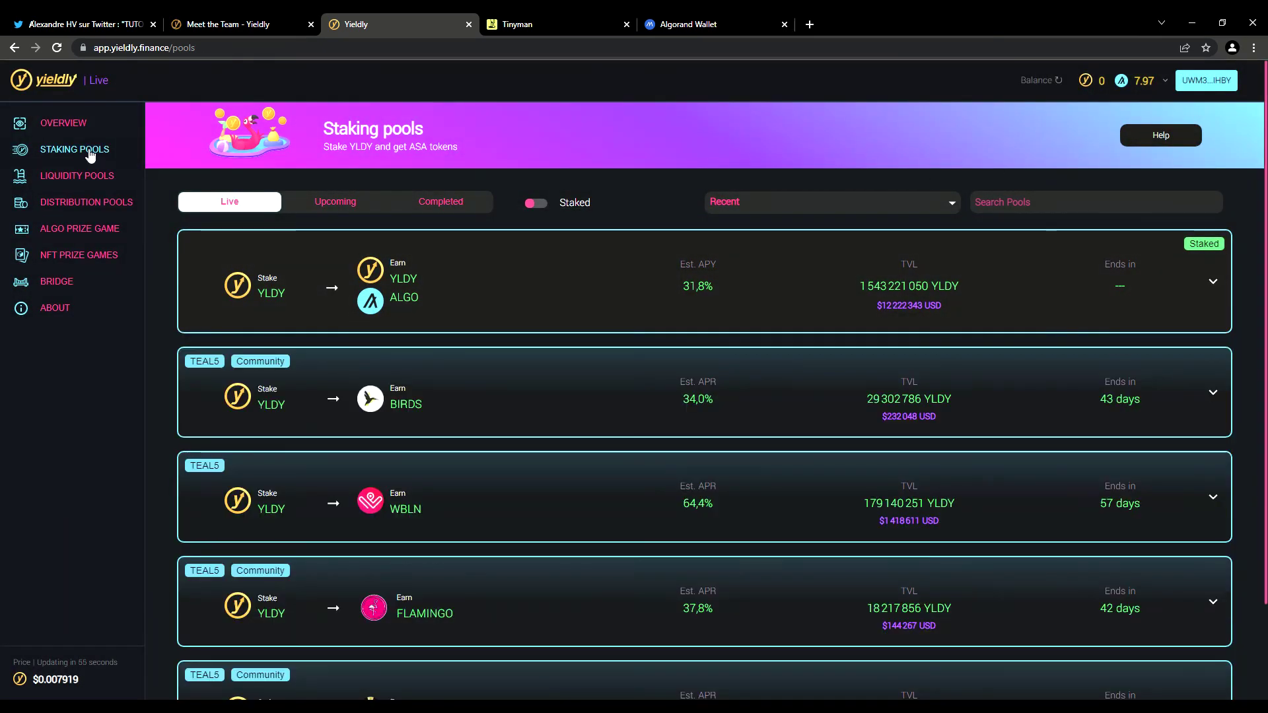